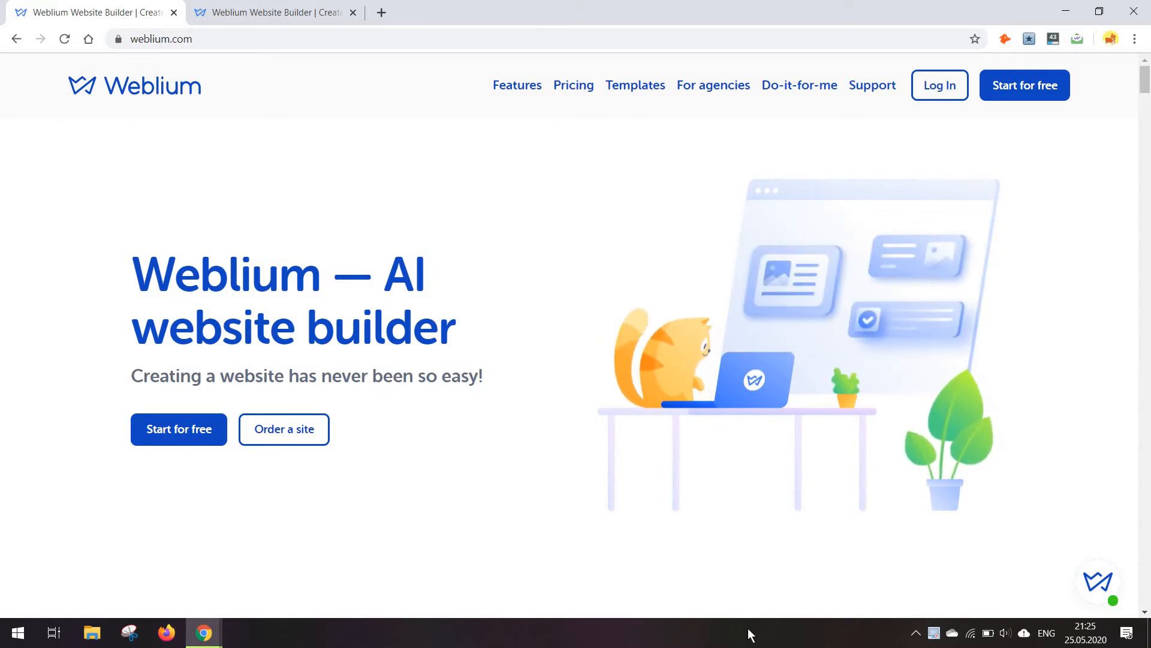
# Compare the Free, Pro and Landing Pro pricing plans and the features each one includes.
pyautogui.click(214, 7)
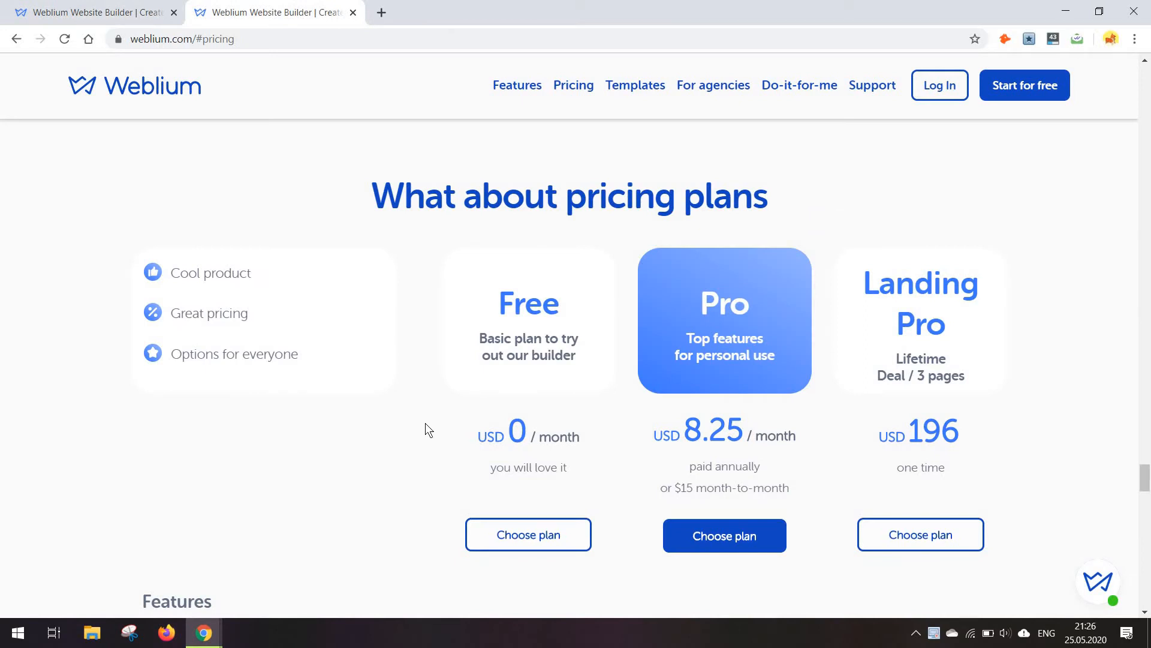
pyautogui.scroll(-5, 425, 424)
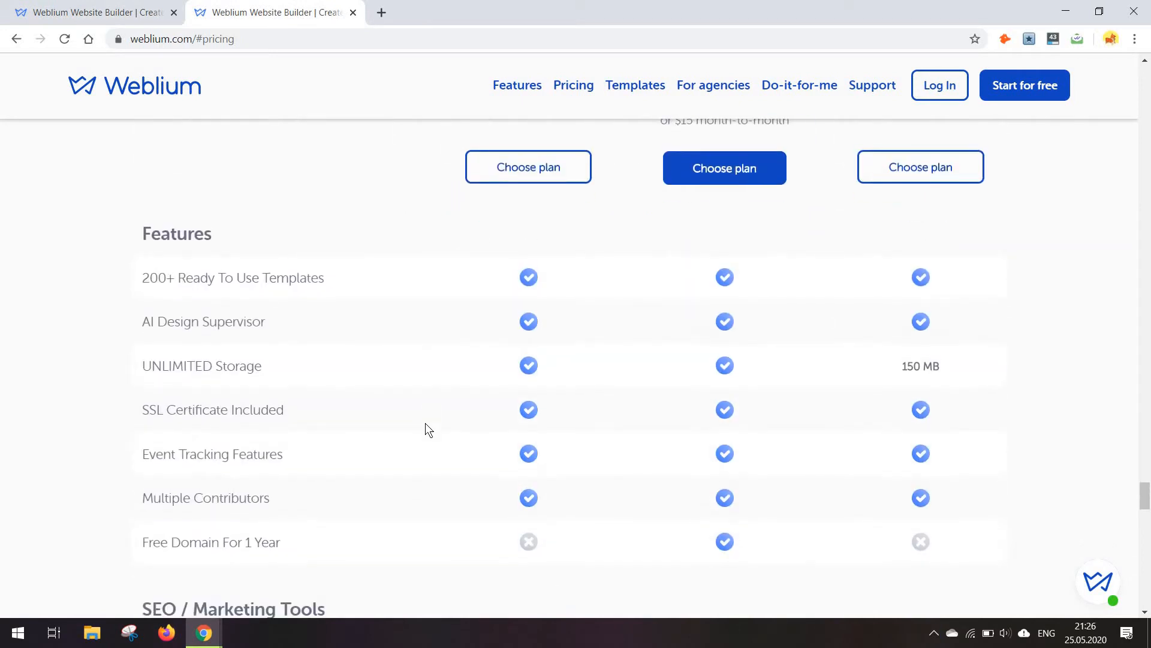
pyautogui.scroll(3, 426, 426)
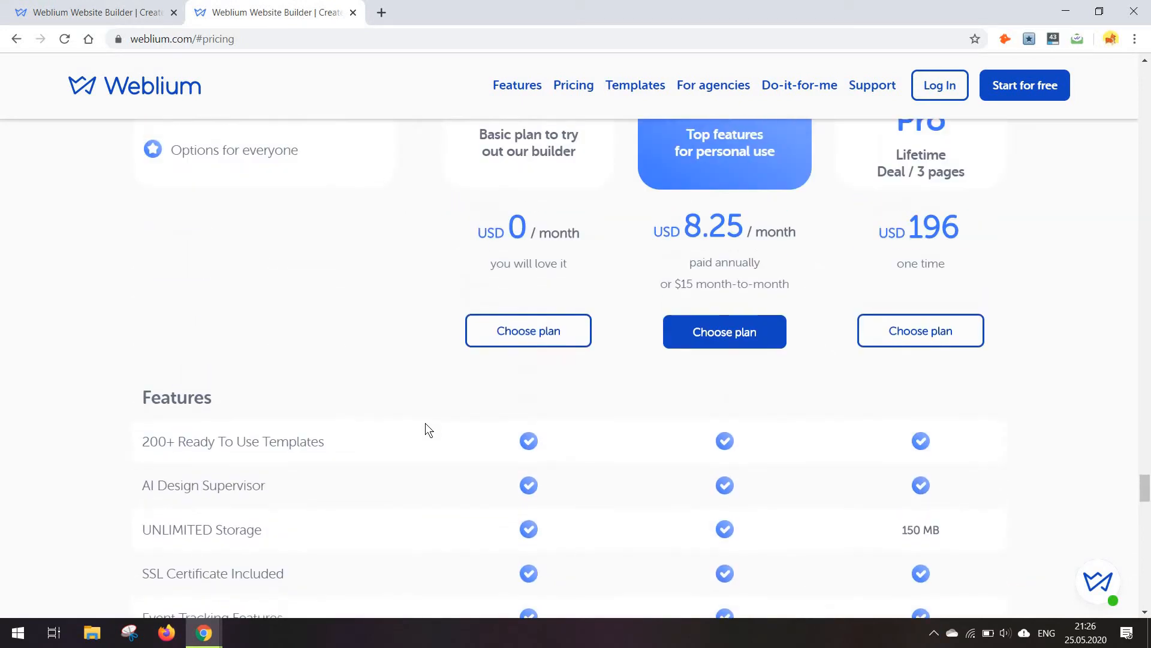
pyautogui.scroll(2, 599, 276)
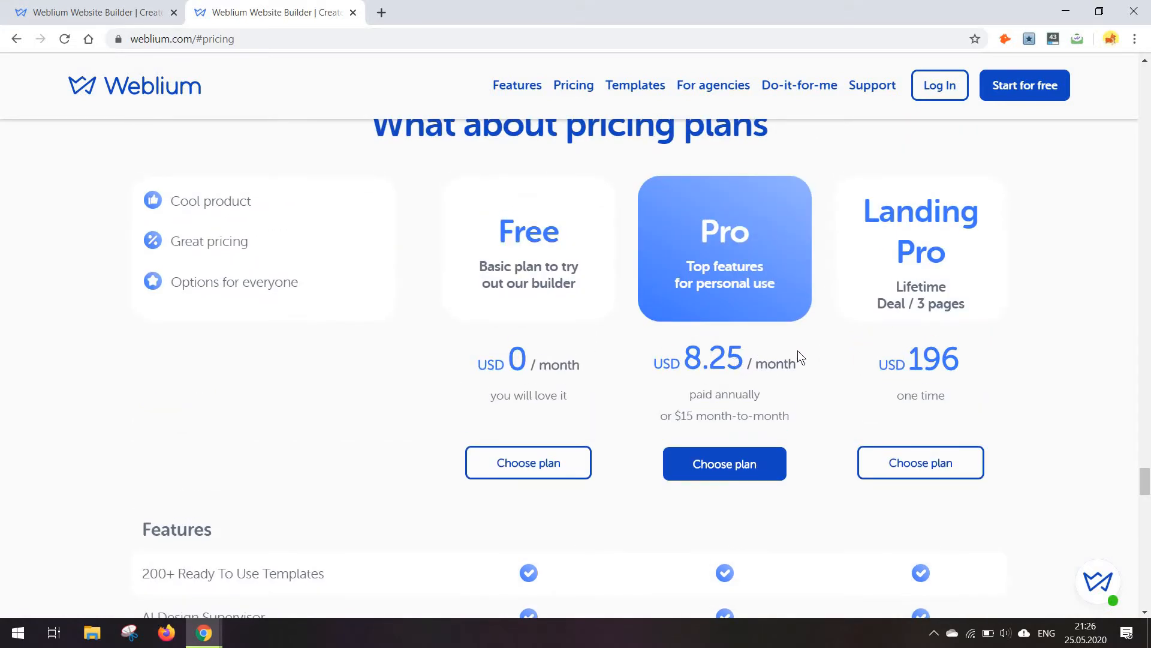
pyautogui.scroll(-6, 798, 352)
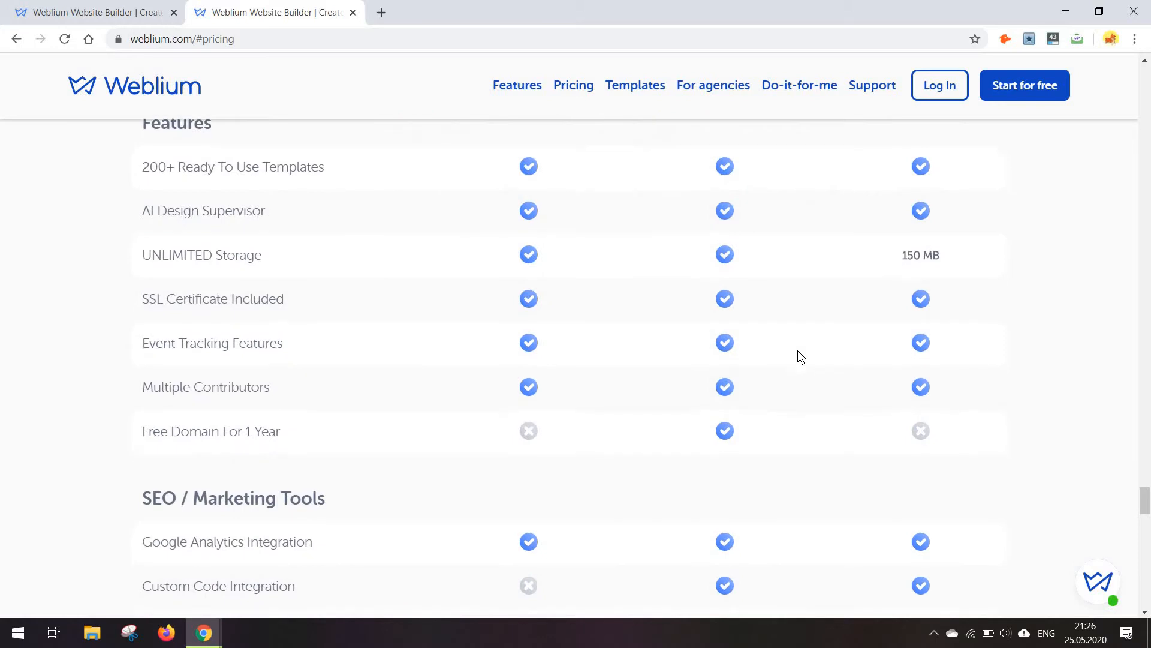
pyautogui.scroll(-2, 798, 353)
pyautogui.scroll(8, 798, 353)
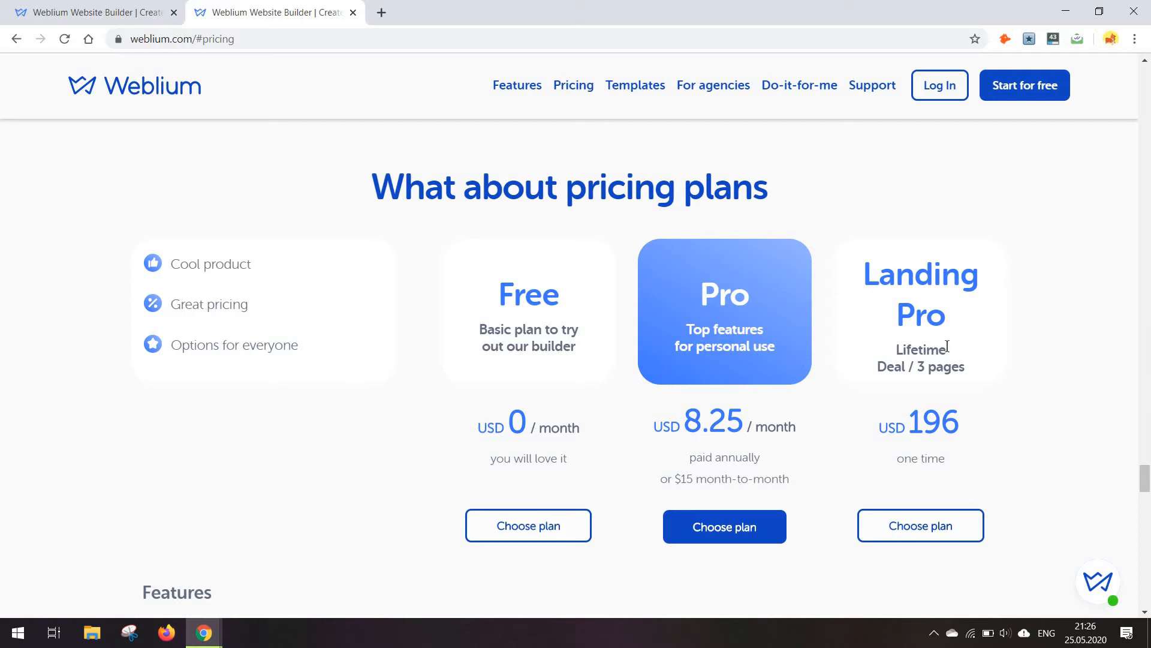
pyautogui.scroll(-1, 1013, 363)
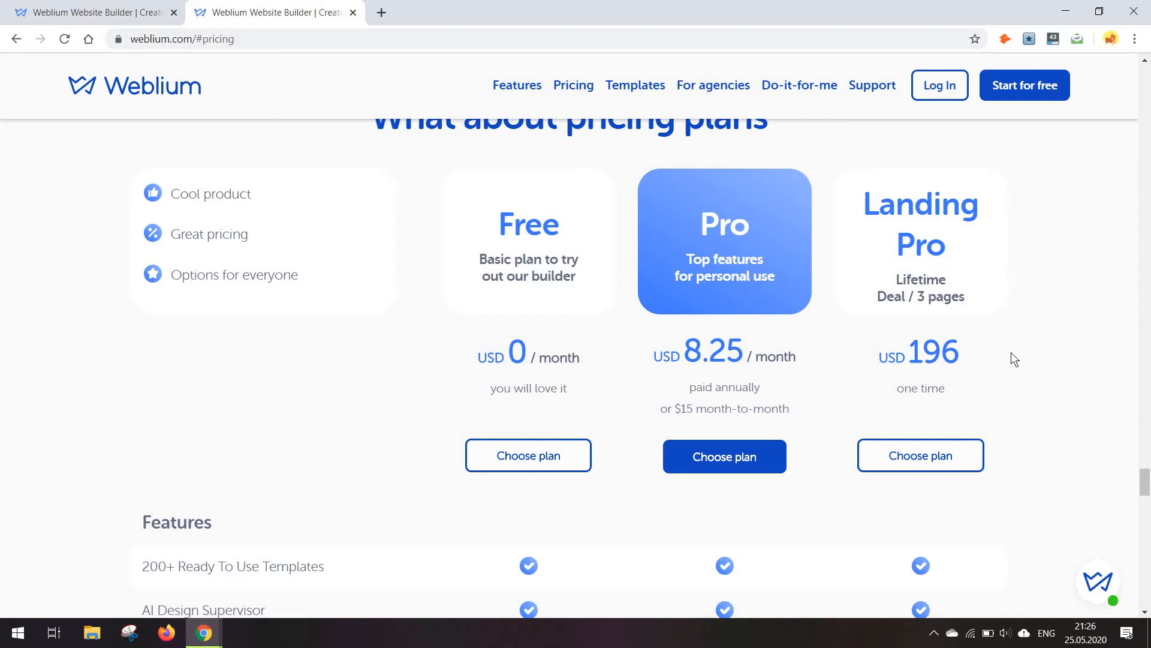
pyautogui.scroll(-2, 1012, 353)
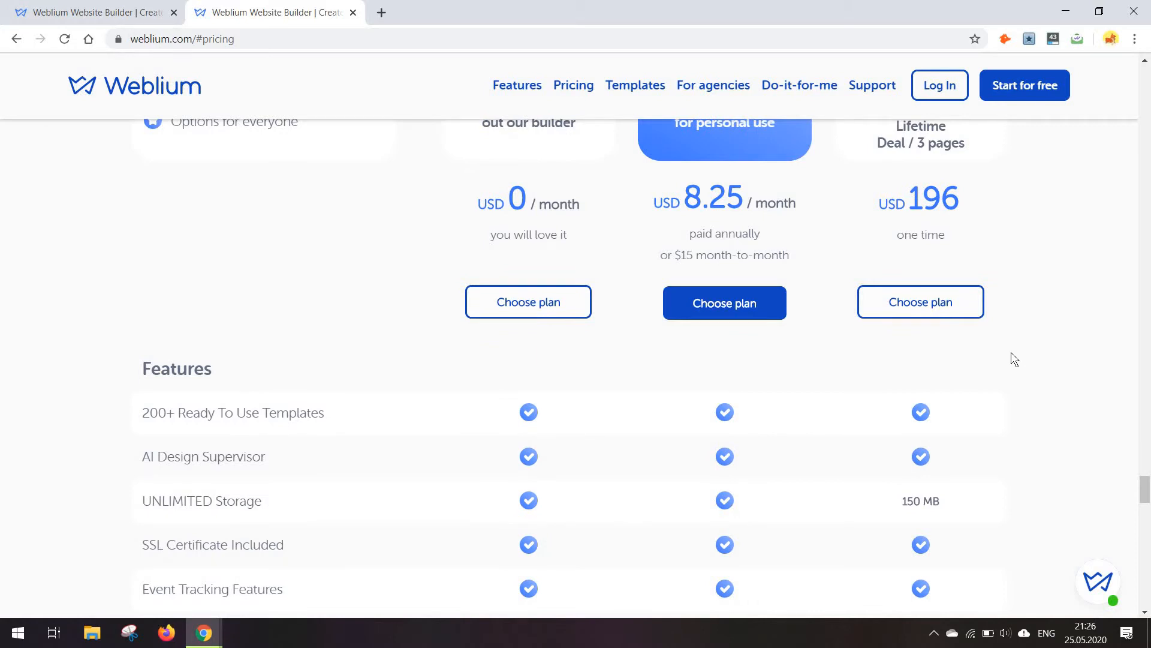
pyautogui.scroll(-4, 1011, 351)
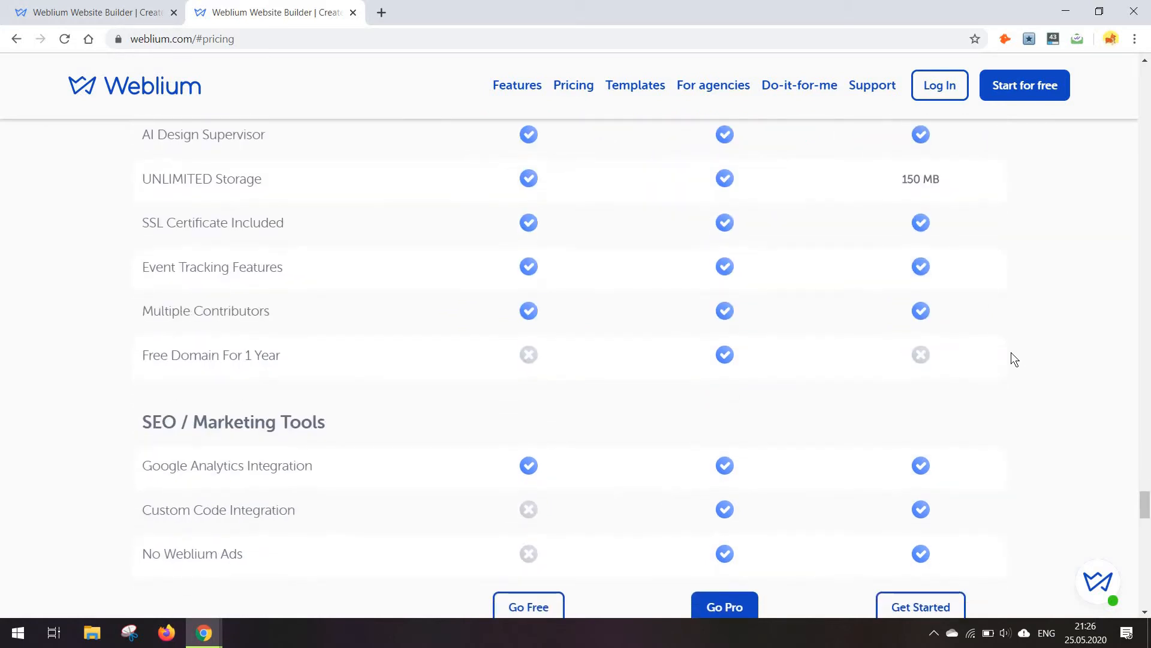
# Close the pricing page, start the free sign-up from the home page, and keep only the account page open.
pyautogui.hotkey('ctrl', 'w')
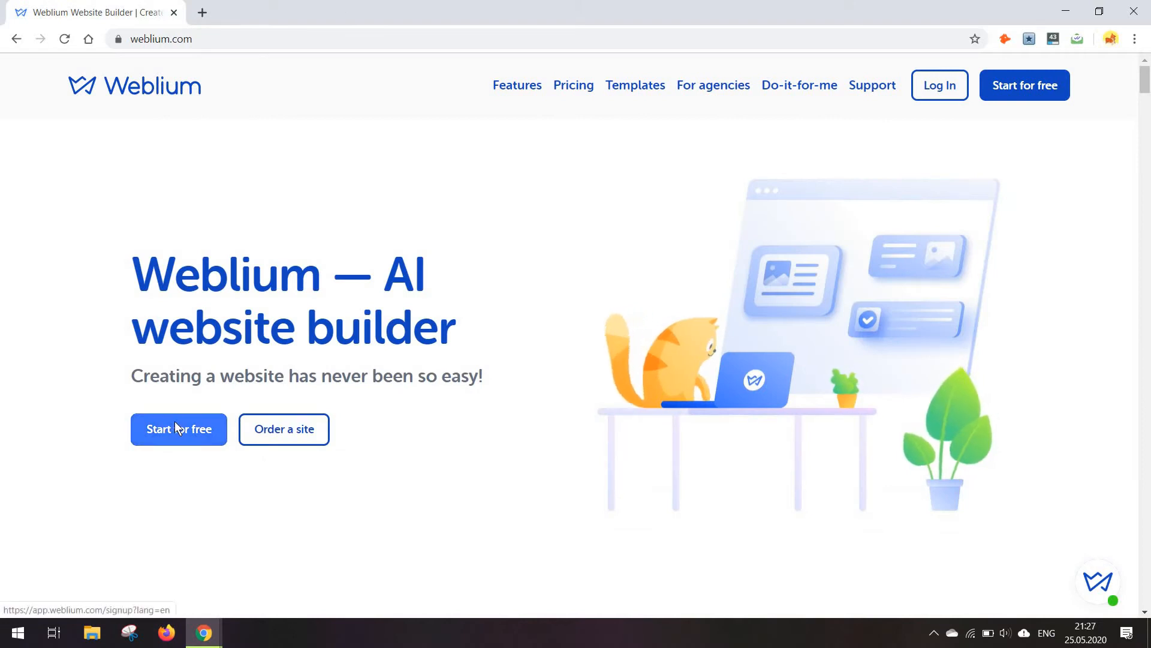
pyautogui.click(176, 428)
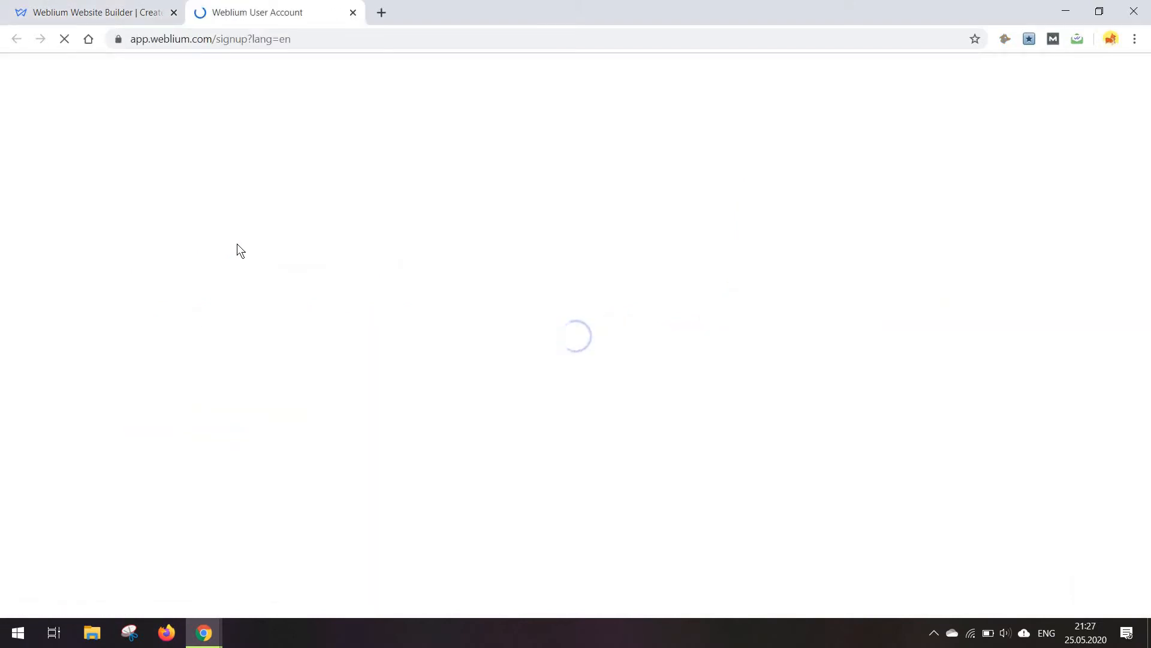
pyautogui.click(174, 12)
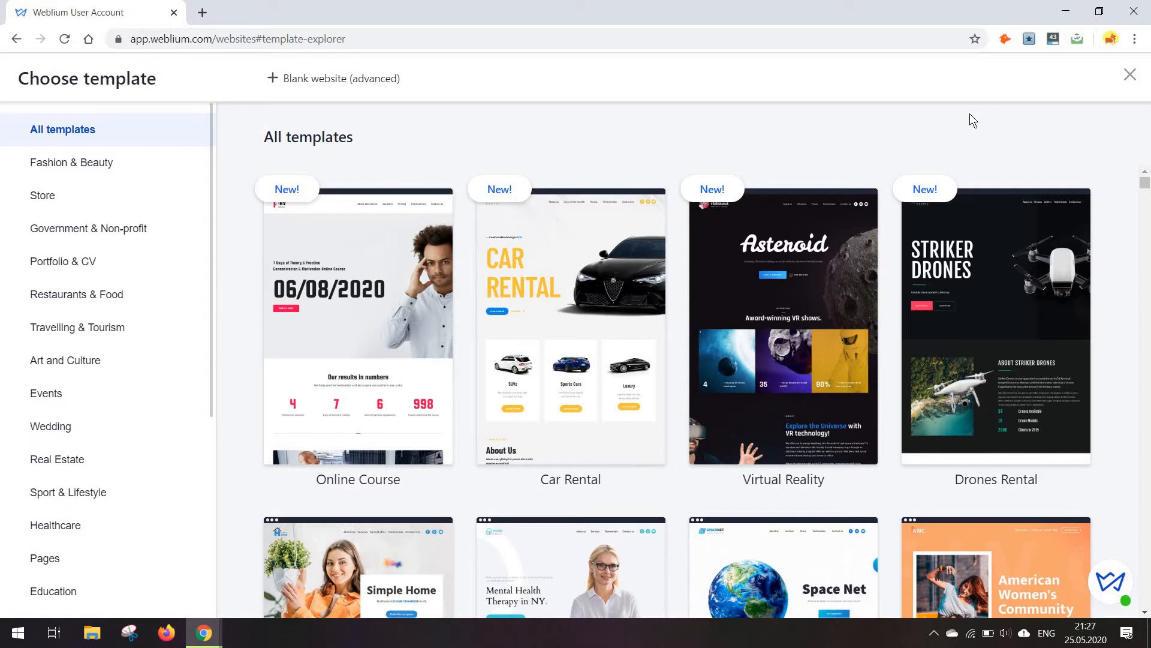
# Find the Food Photographer template among all templates and start editing a website based on it.
pyautogui.moveTo(1086, 339)
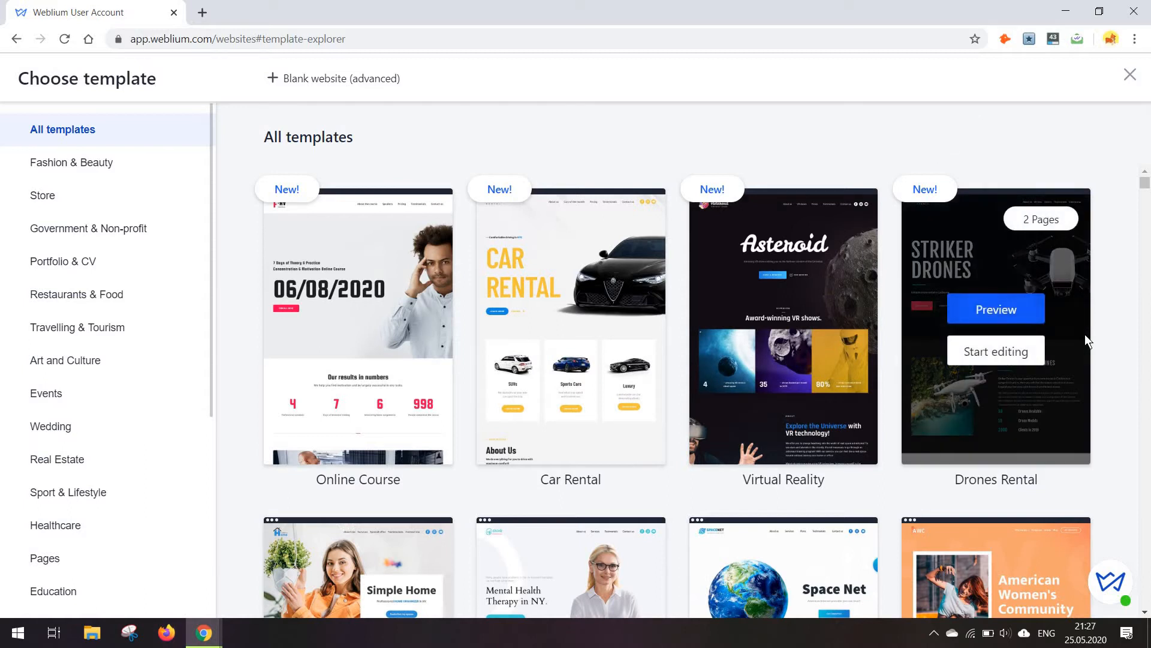
pyautogui.scroll(-4, 1085, 334)
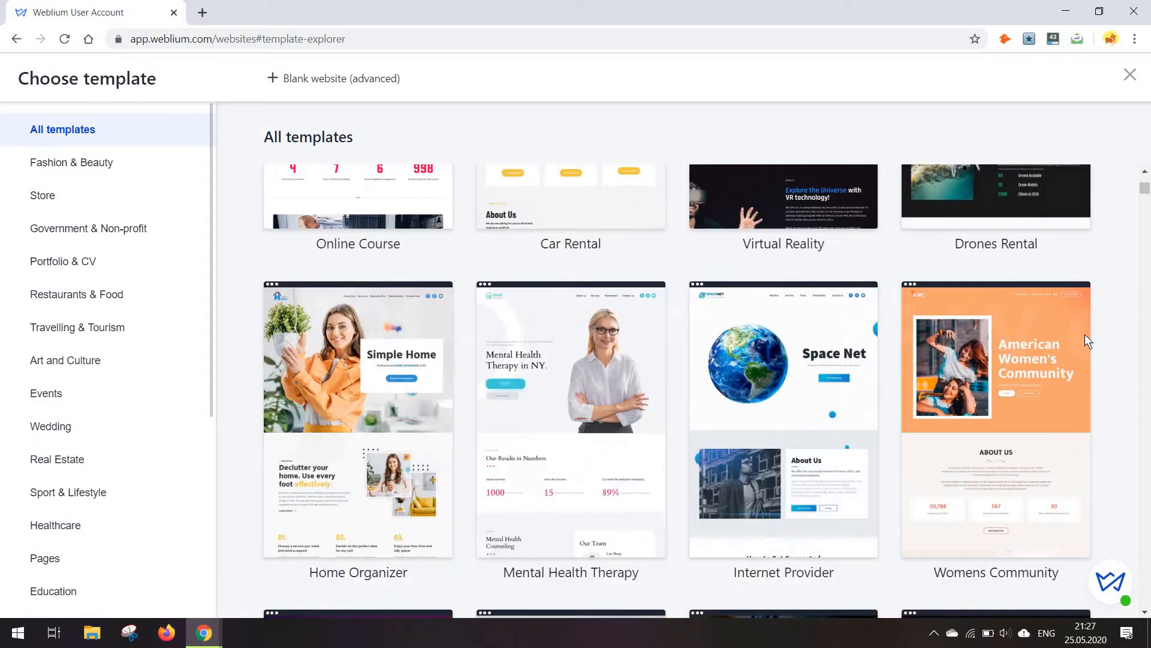
pyautogui.scroll(-3, 1085, 334)
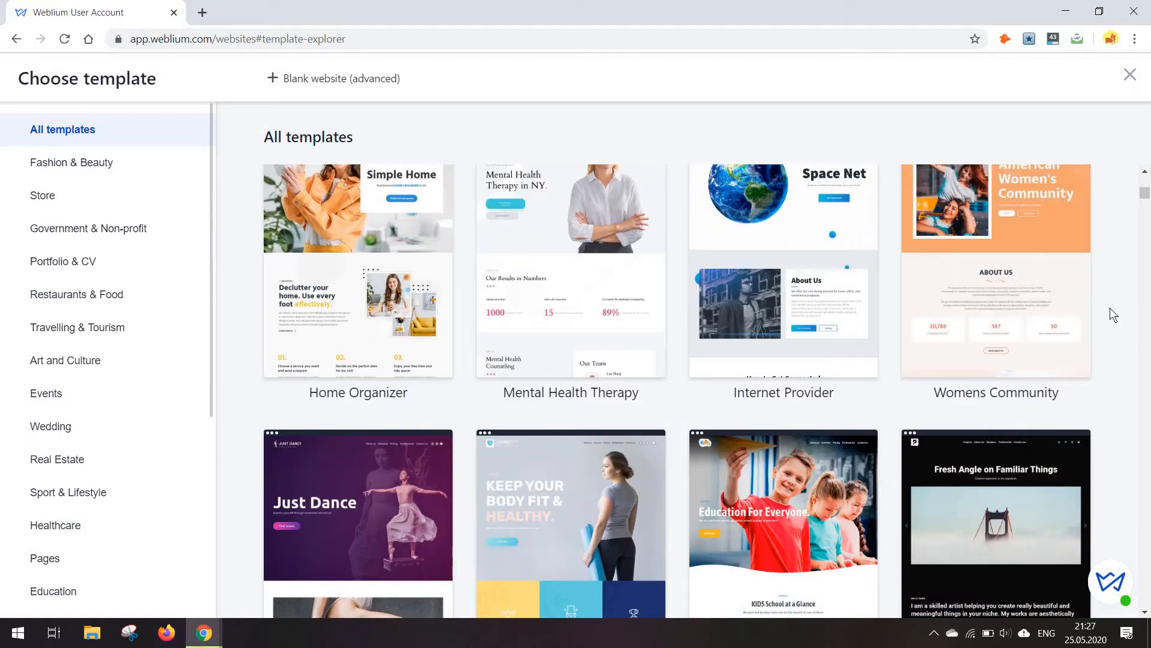
pyautogui.scroll(-3, 1110, 308)
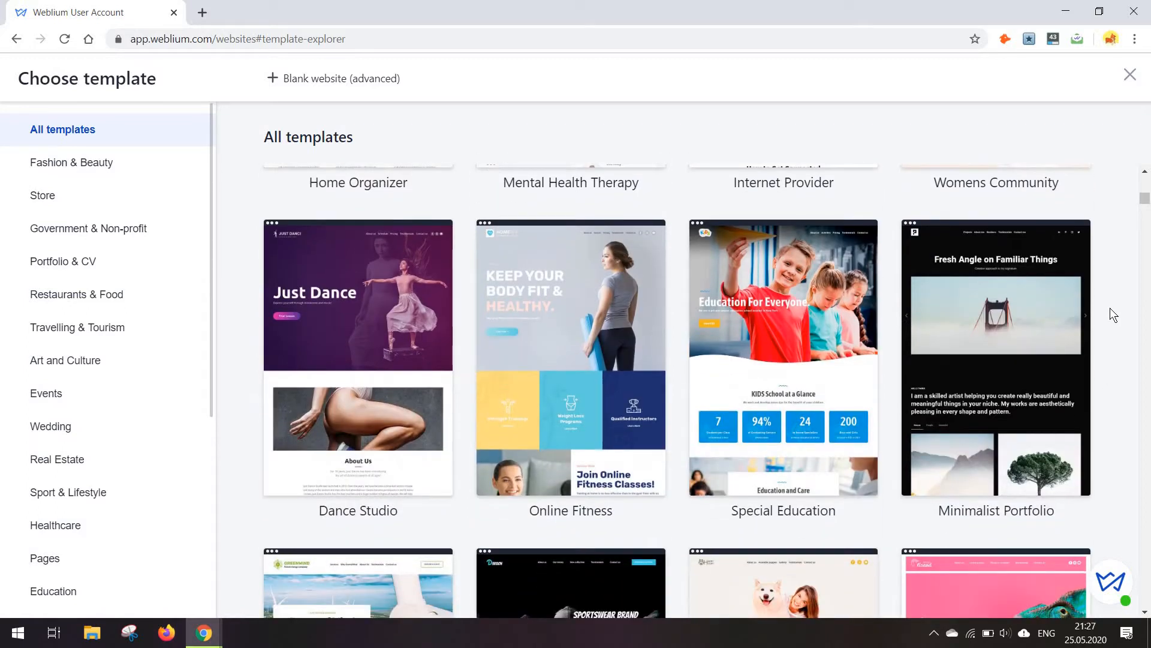
pyautogui.scroll(-3, 1110, 308)
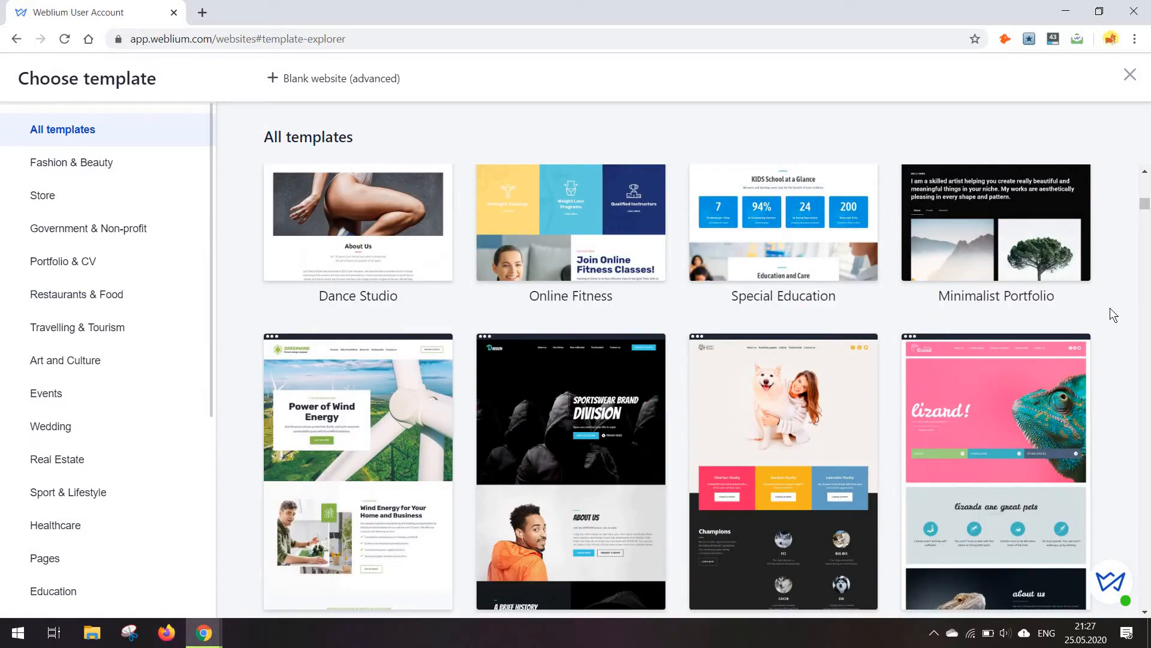
pyautogui.scroll(-5, 1109, 308)
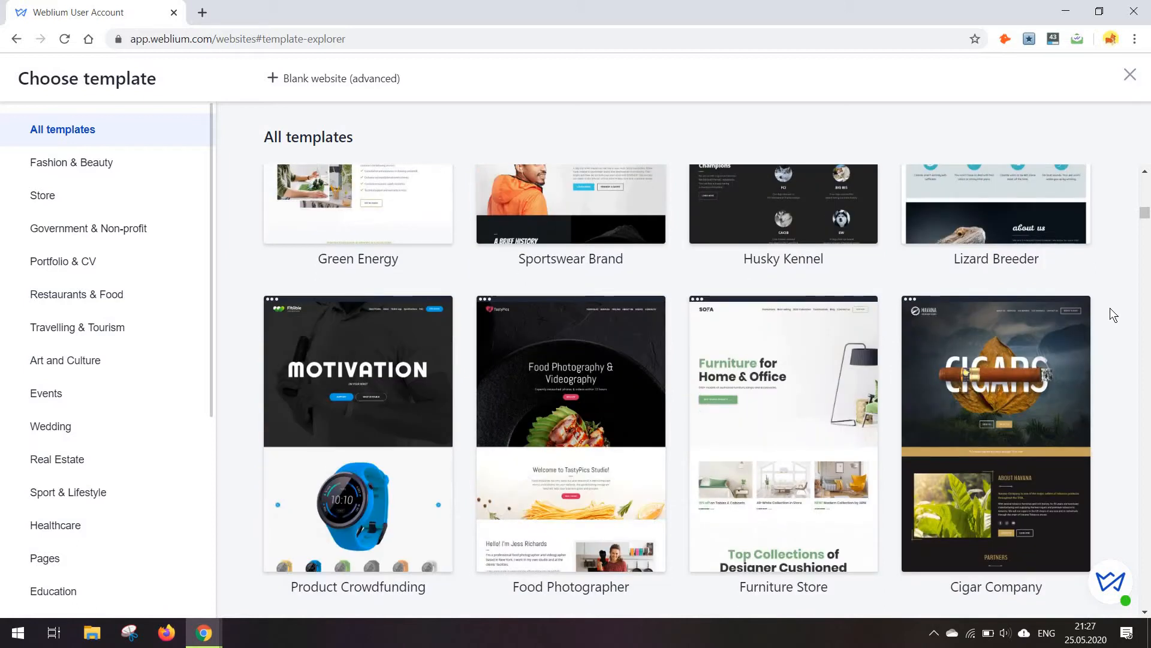
pyautogui.scroll(-4, 1110, 308)
pyautogui.scroll(-4, 1110, 308)
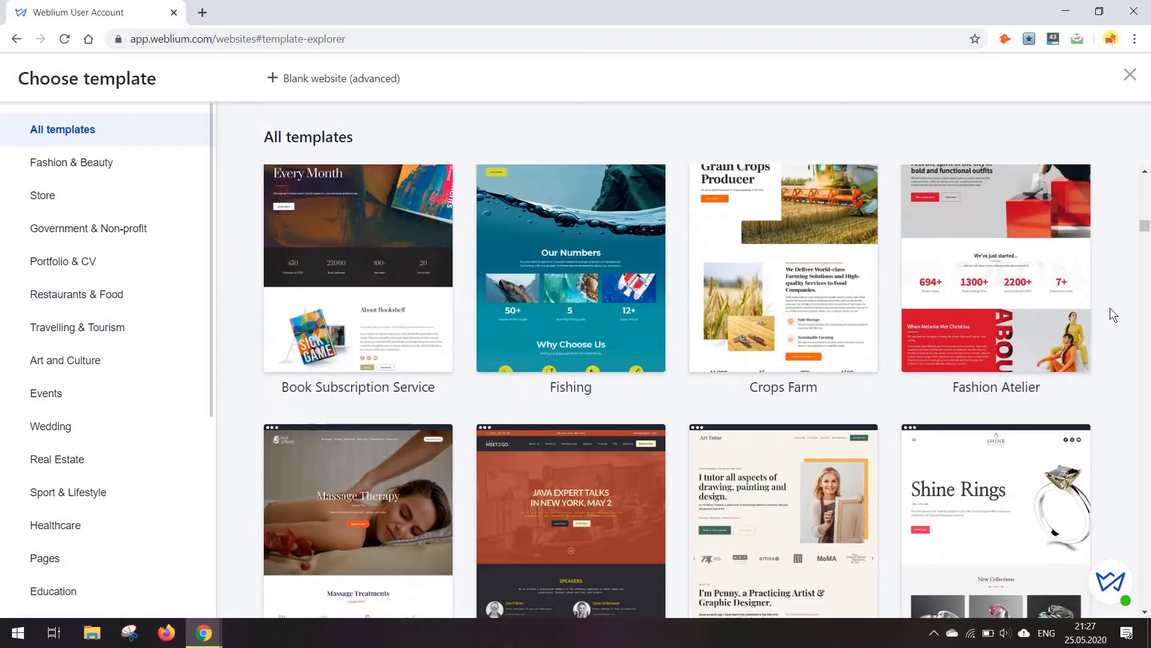
pyautogui.scroll(6, 816, 250)
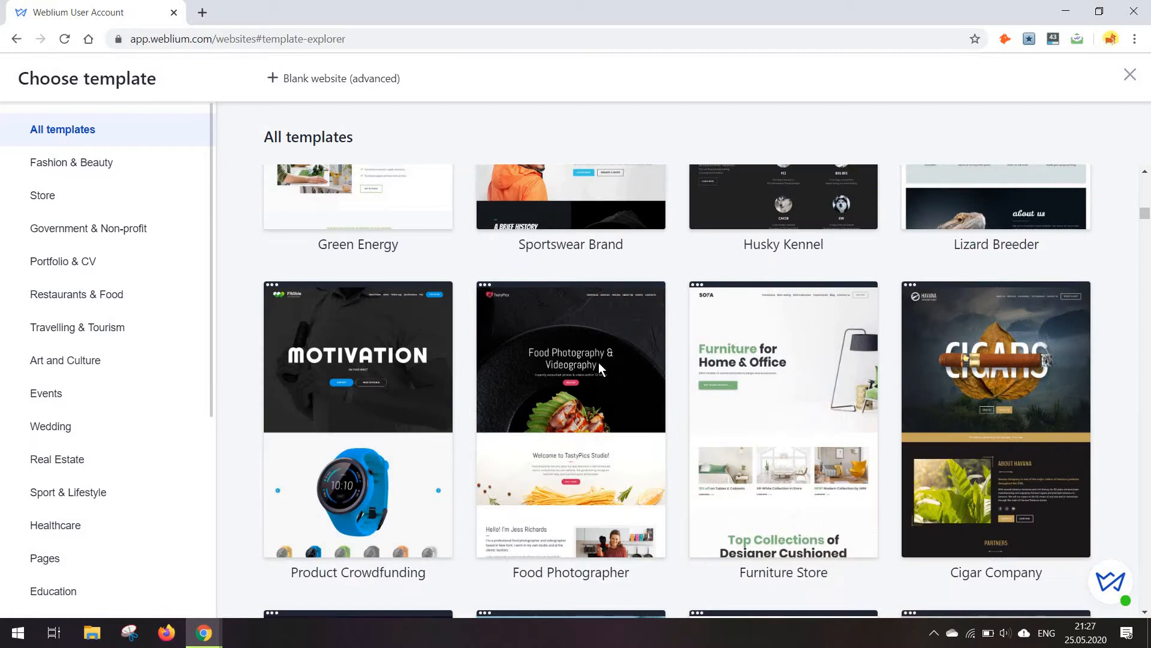
pyautogui.moveTo(596, 424)
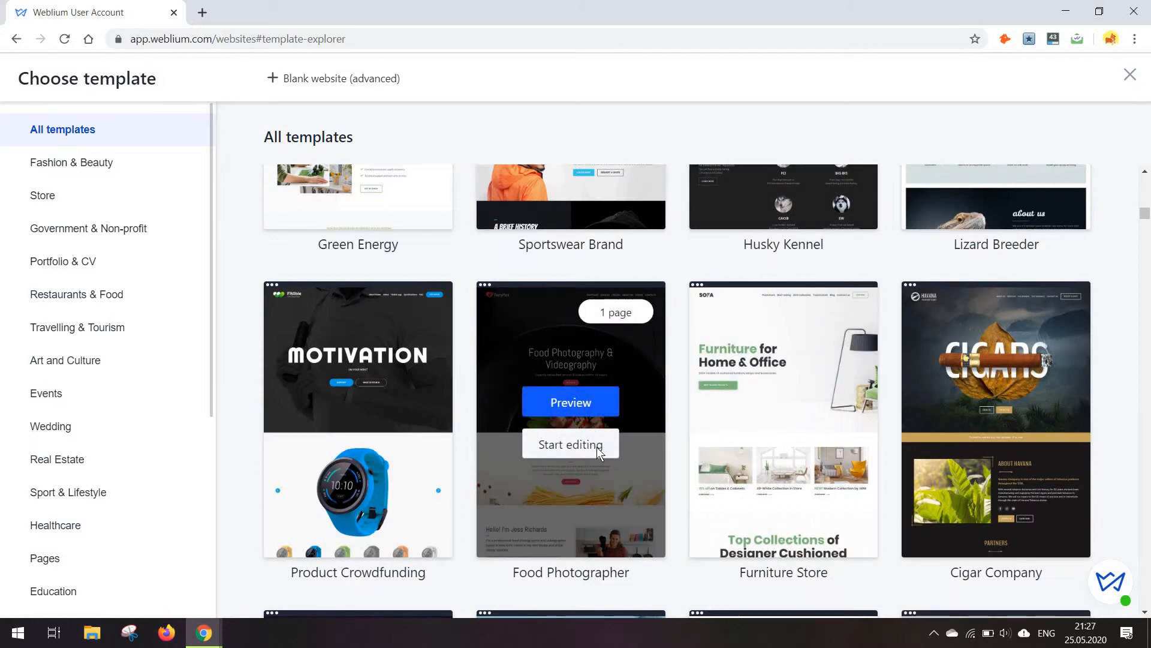
pyautogui.click(598, 450)
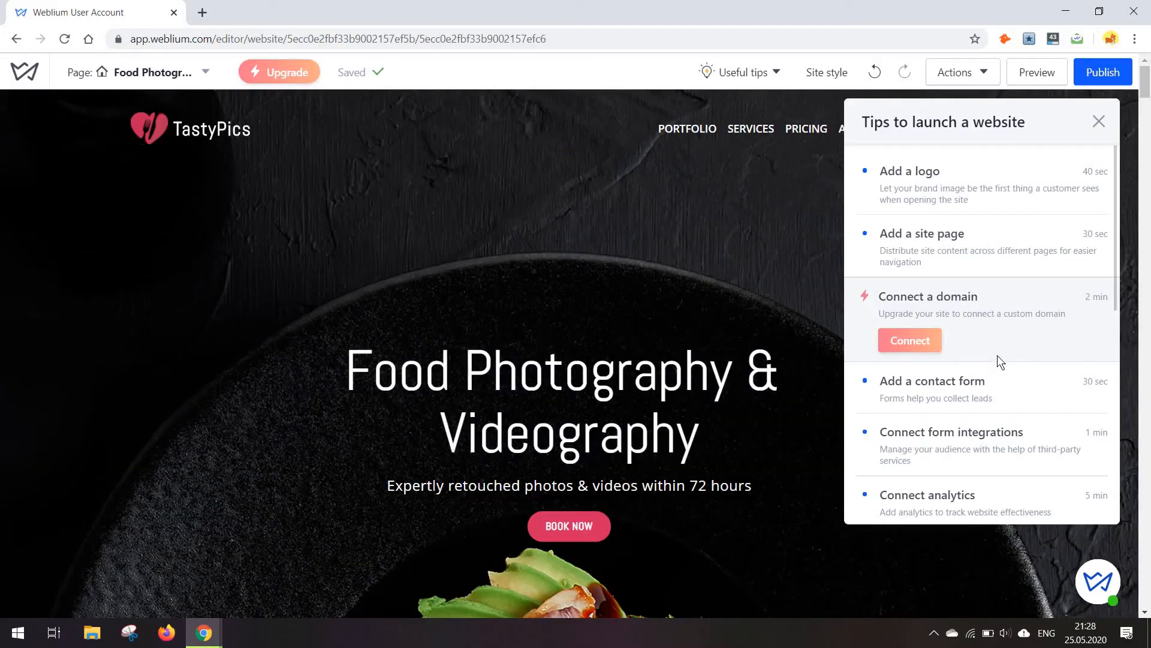
# Read through the whole list of tips to launch a website and close it.
pyautogui.scroll(-3, 998, 355)
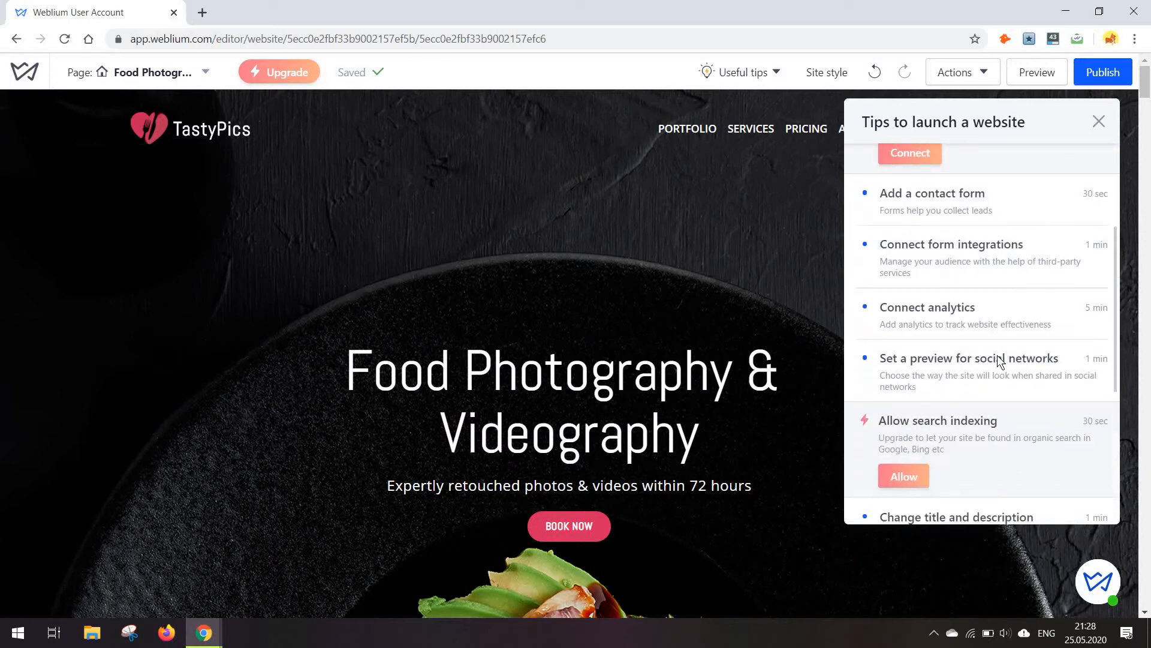
pyautogui.scroll(4, 998, 355)
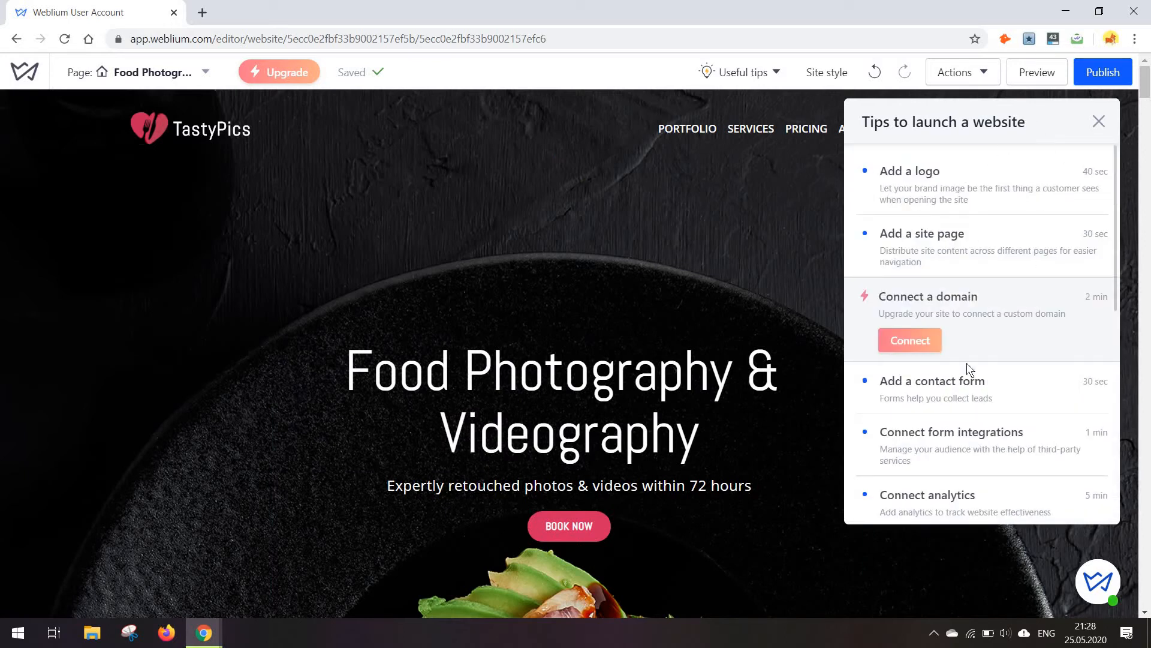
pyautogui.scroll(-5, 996, 459)
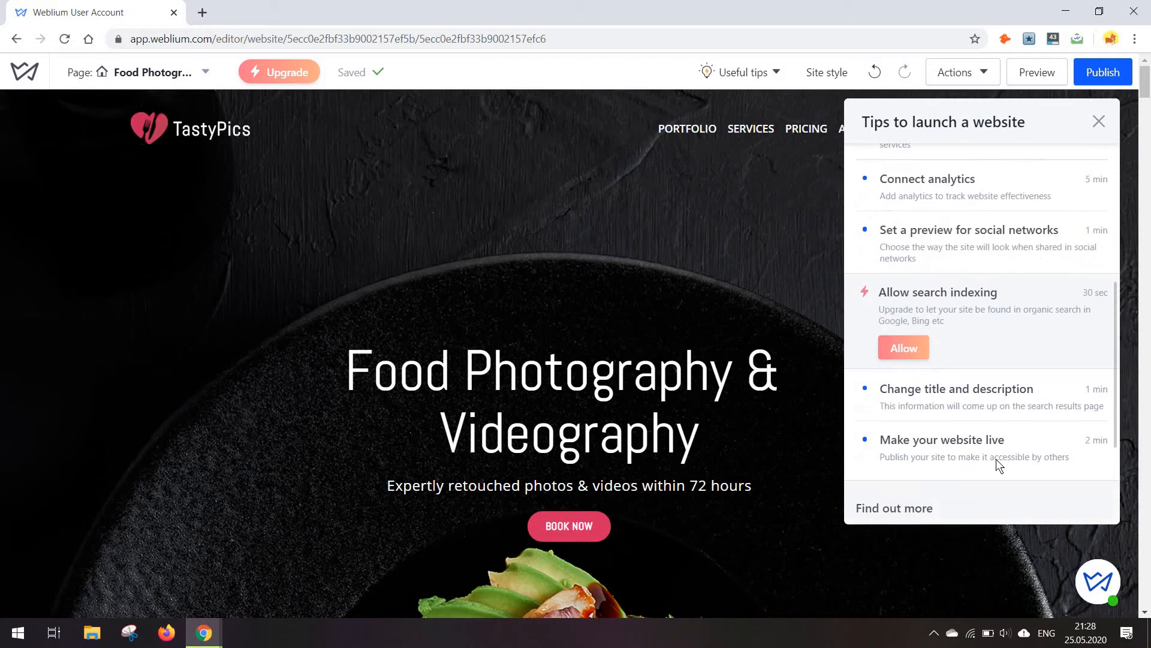
pyautogui.scroll(1, 954, 278)
pyautogui.scroll(5, 955, 278)
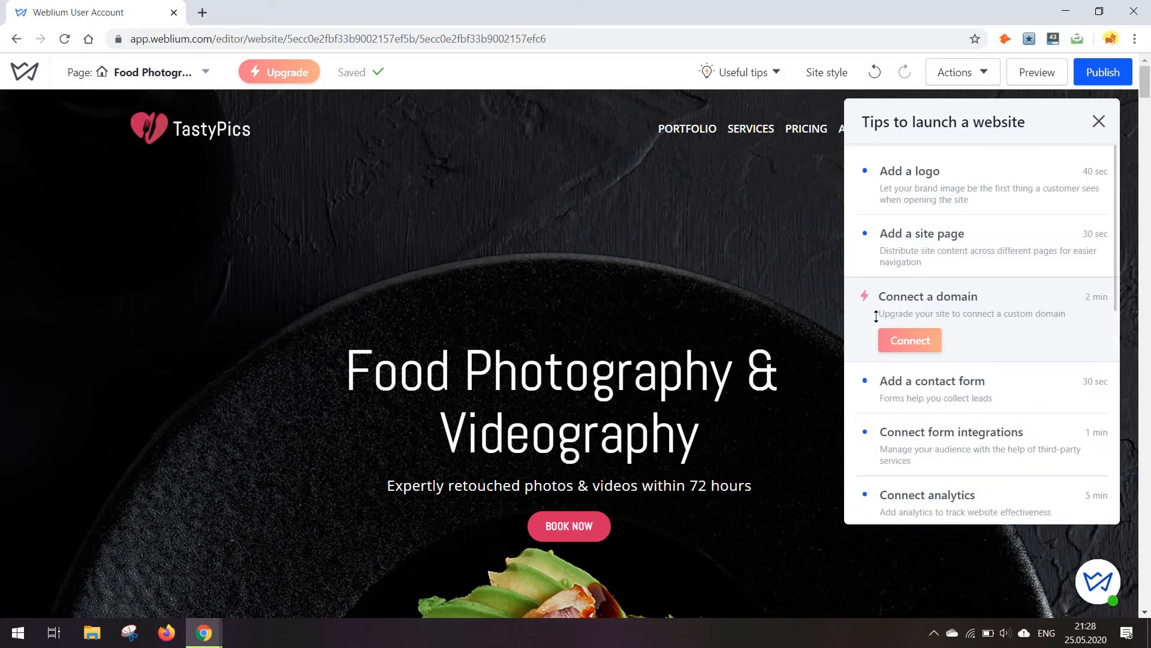
pyautogui.click(1098, 126)
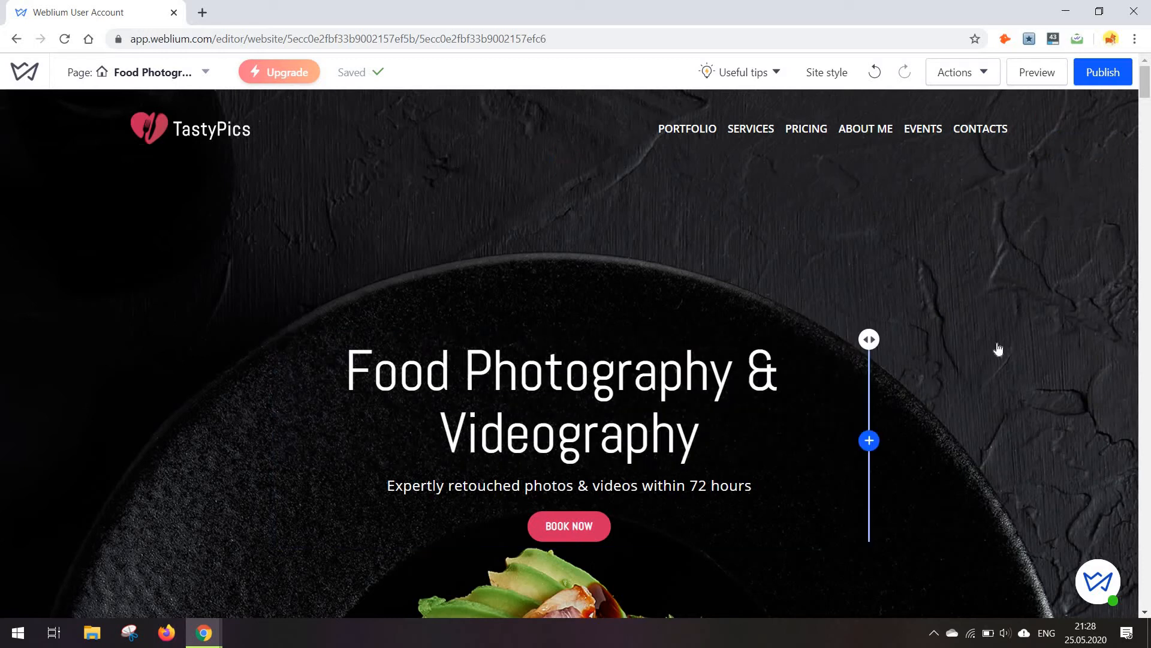
# Look over the template page, and briefly reopen the useful tips.
pyautogui.scroll(-7, 998, 349)
pyautogui.scroll(8, 998, 349)
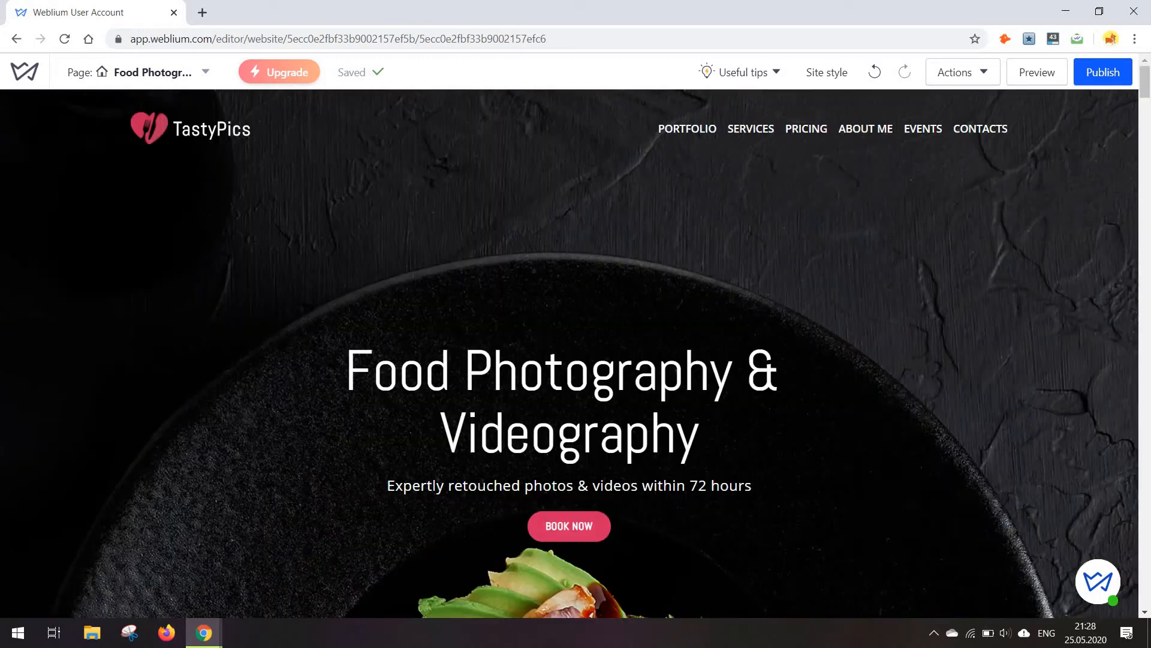
pyautogui.click(755, 75)
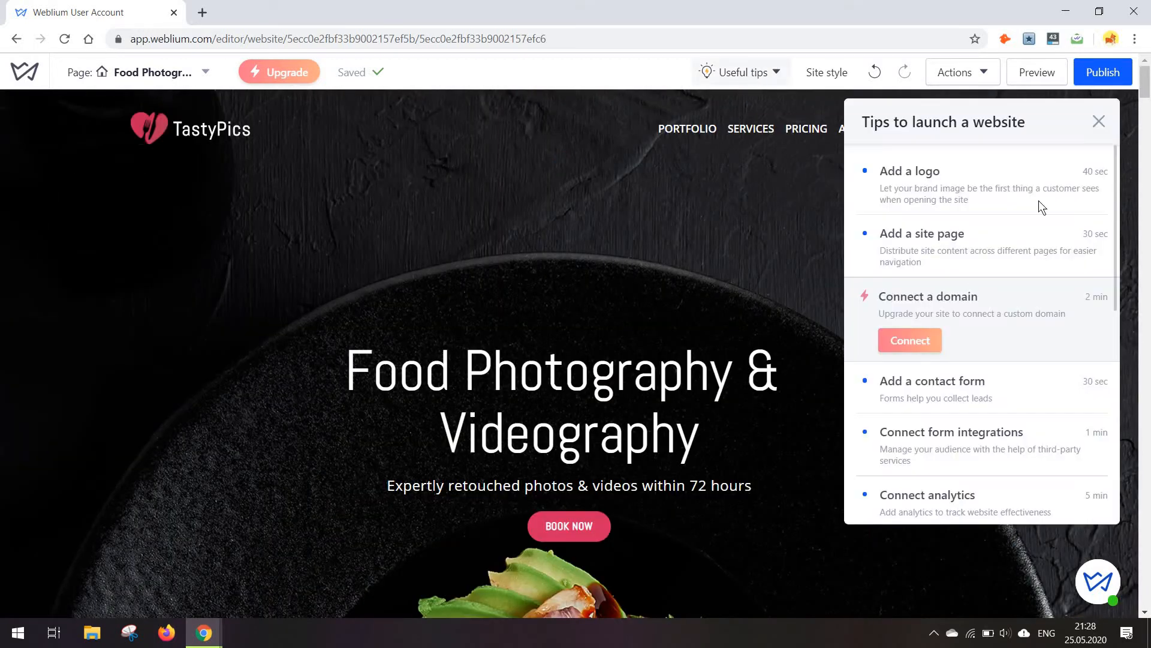
pyautogui.click(1095, 127)
# Try the Articuno palette in the site style colors, and apply the Asam palette instead.
pyautogui.click(818, 78)
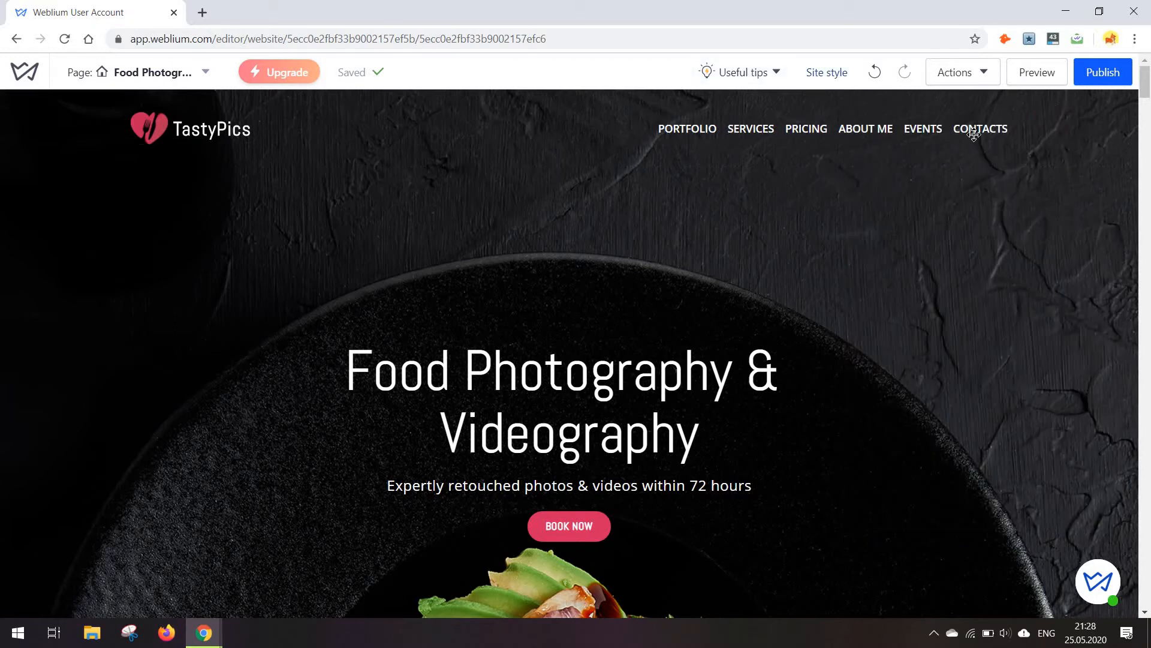
pyautogui.scroll(-5, 974, 372)
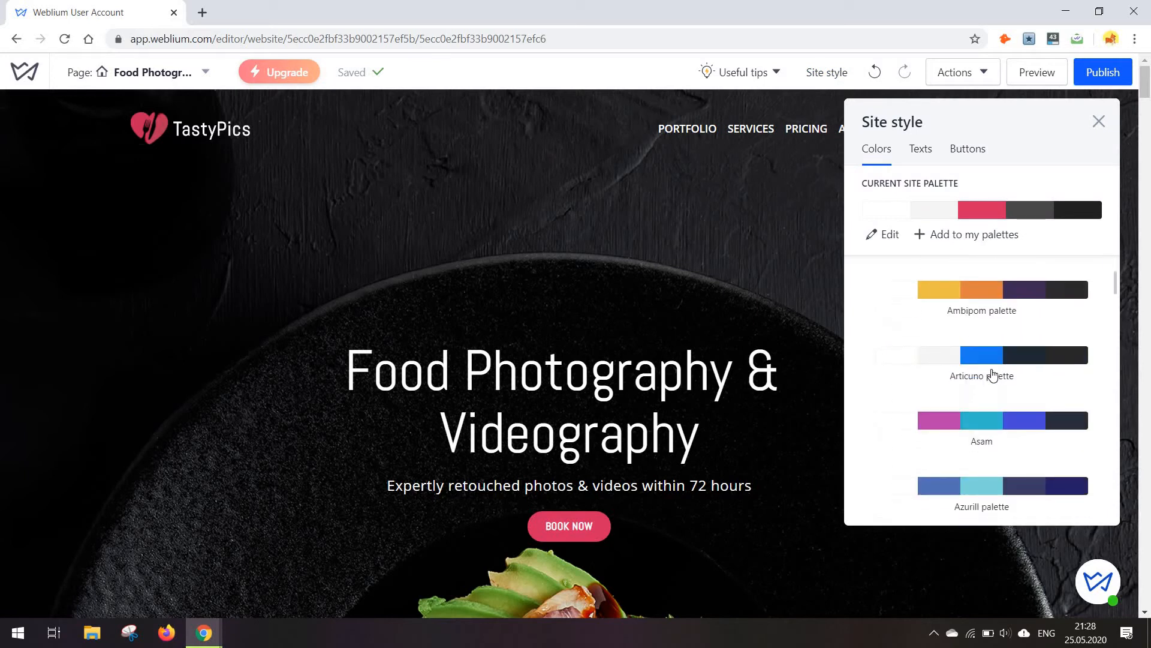
pyautogui.click(992, 375)
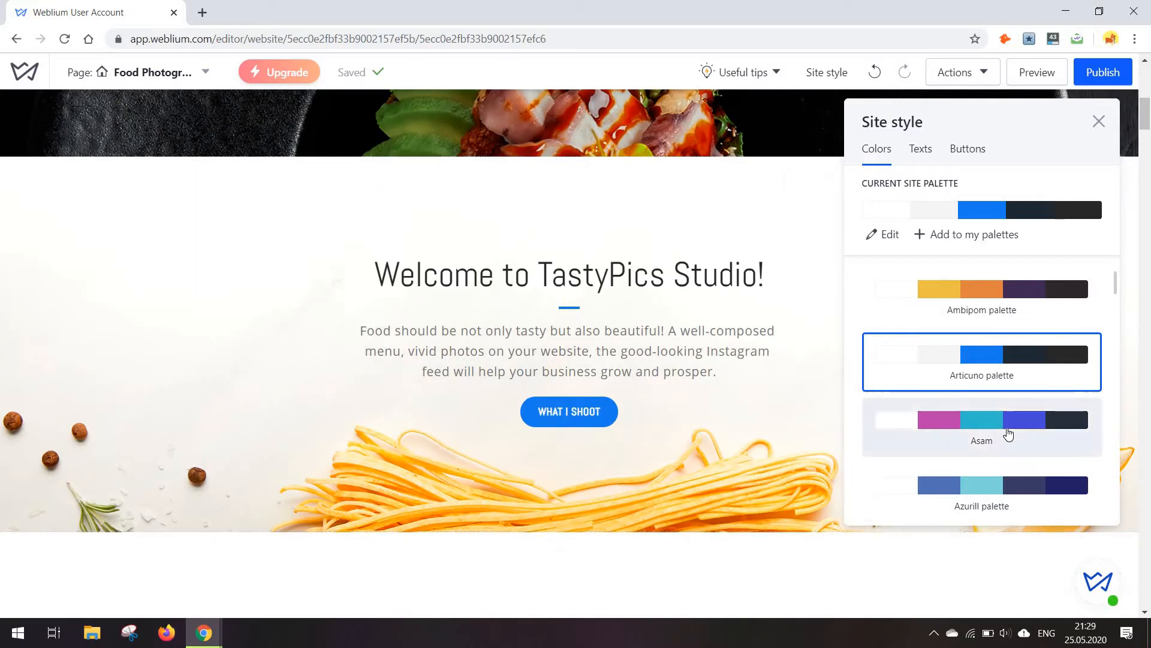
pyautogui.click(1008, 433)
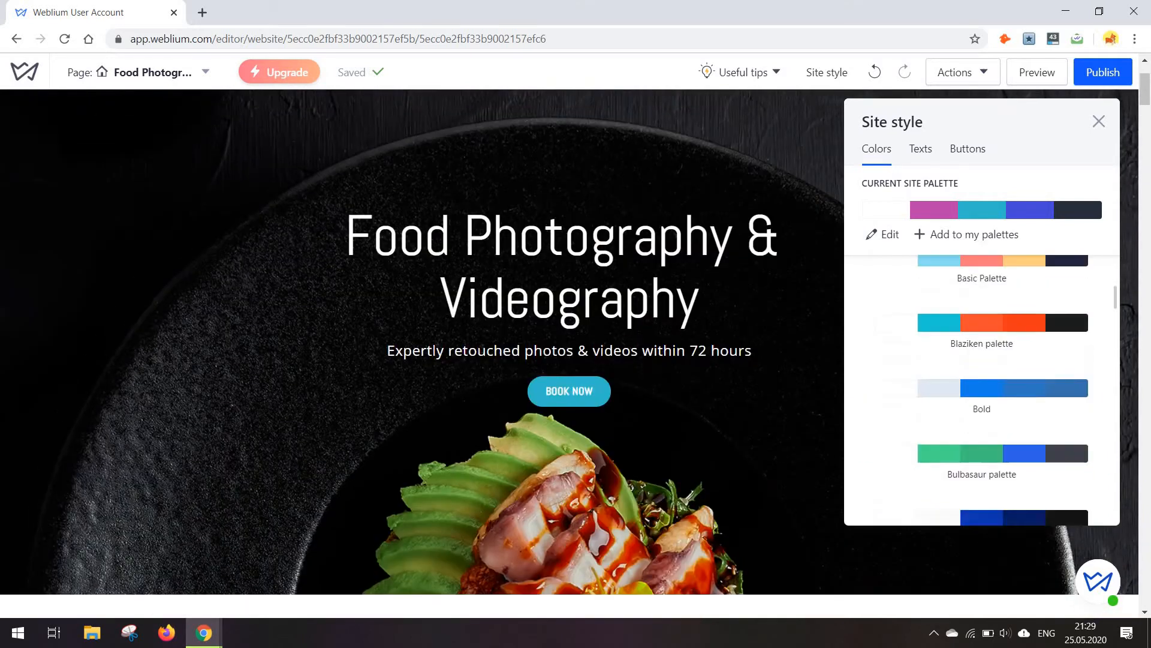
# Change the current palette's base brand color to the lighter blue #75D4DF and apply the palette settings.
pyautogui.scroll(10, 959, 335)
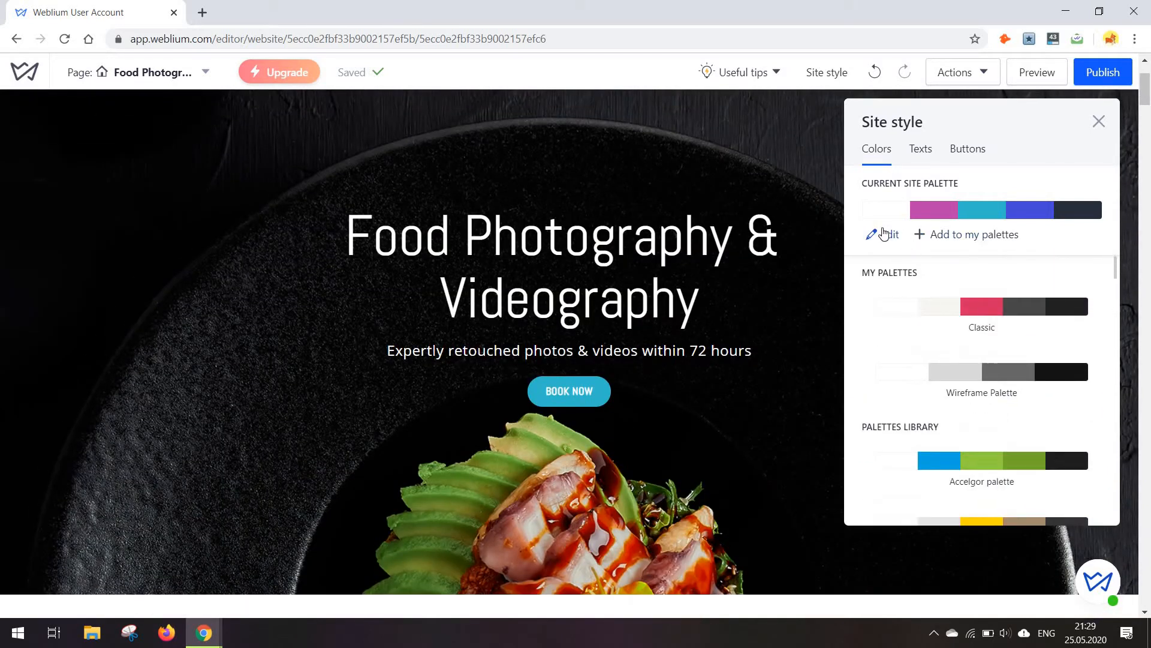
pyautogui.click(883, 234)
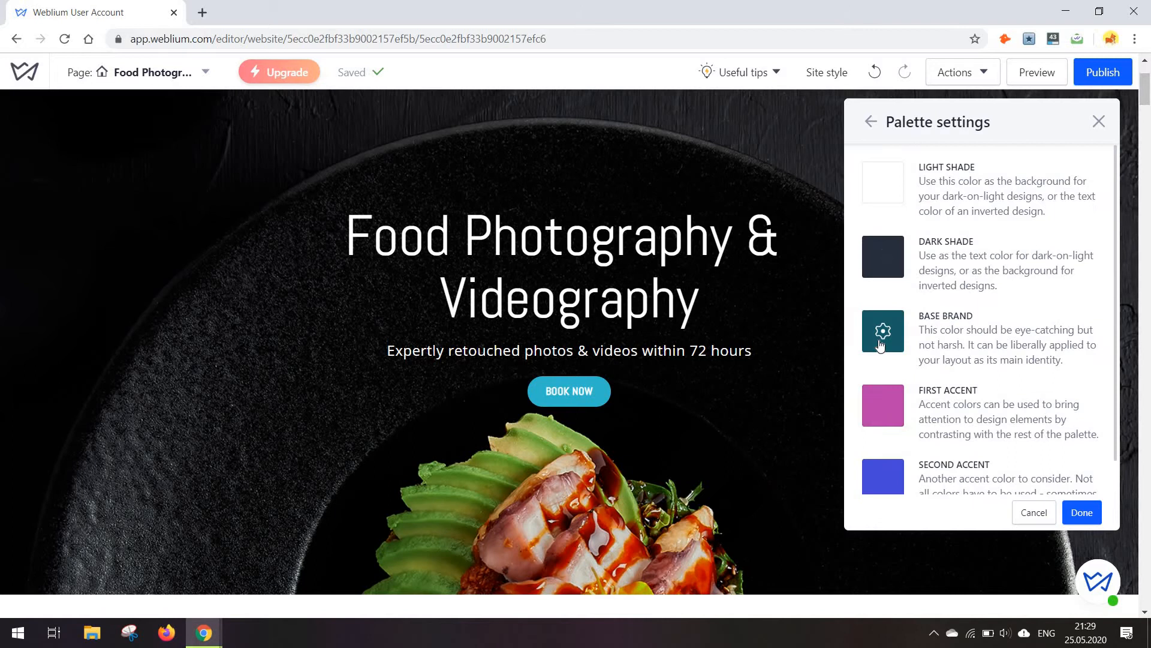
pyautogui.click(881, 345)
pyautogui.click(774, 295)
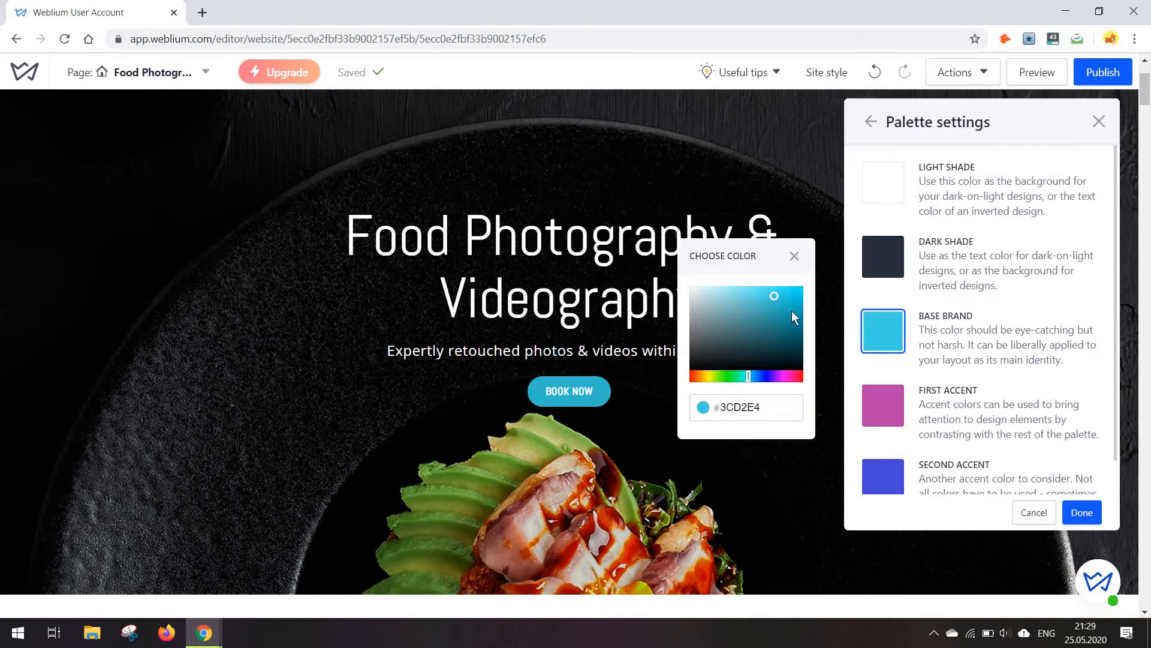
pyautogui.moveTo(775, 297); pyautogui.dragTo(744, 297)
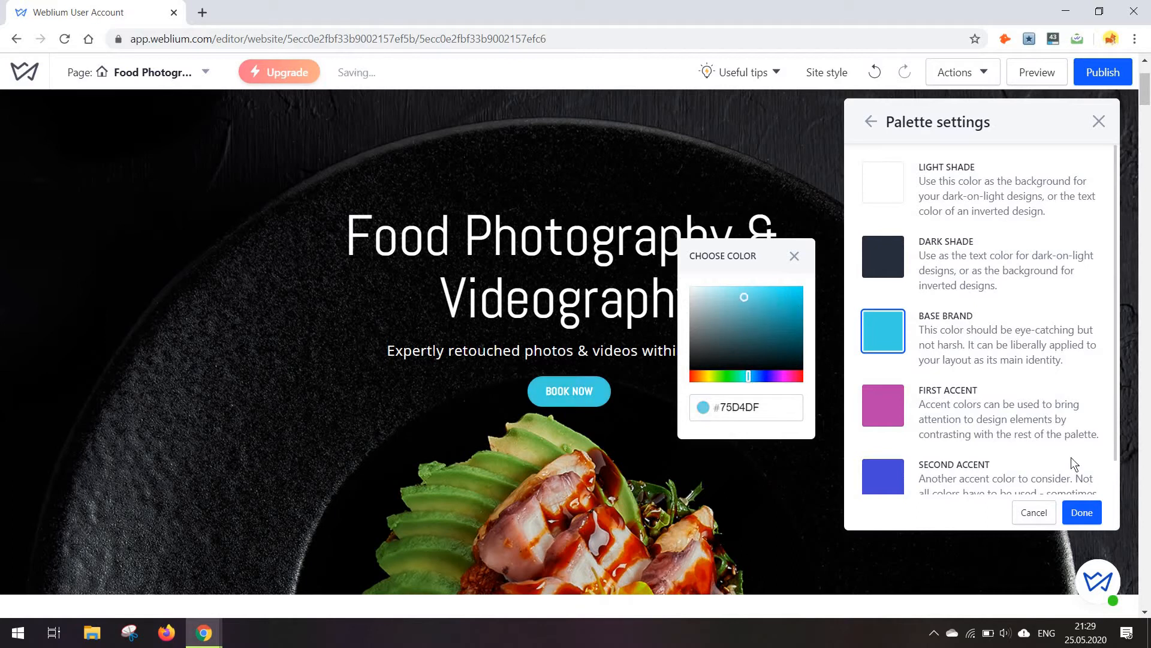
pyautogui.click(1092, 512)
# Look at the site style's font sets and compare them with the texts down the page.
pyautogui.click(921, 150)
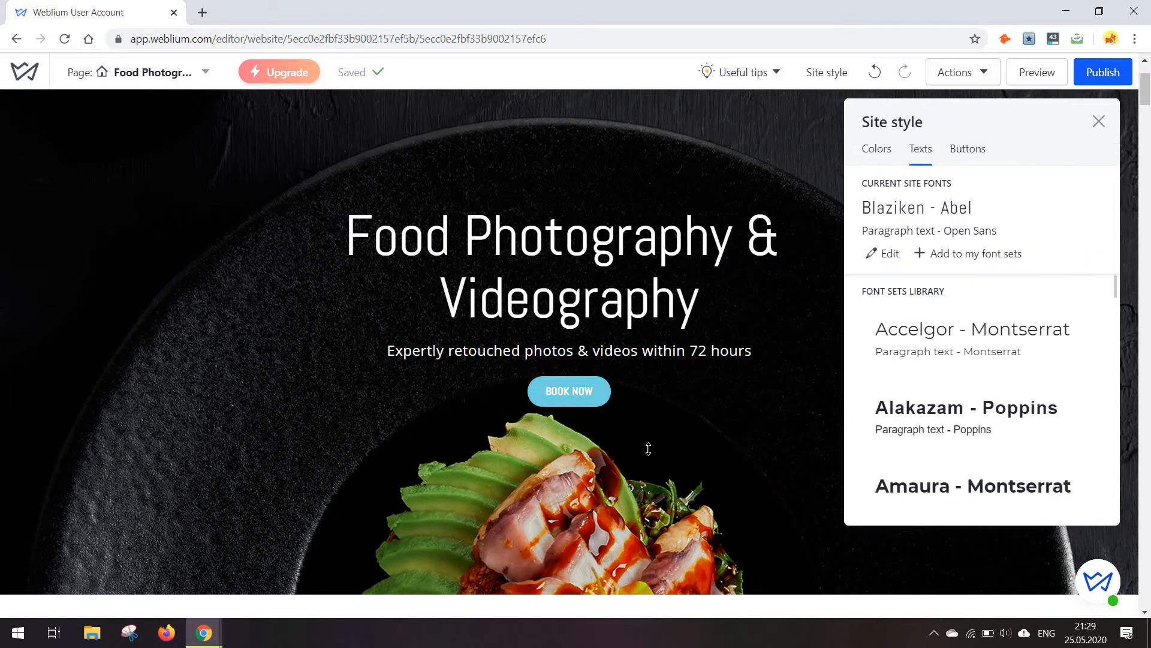
pyautogui.scroll(-8, 648, 449)
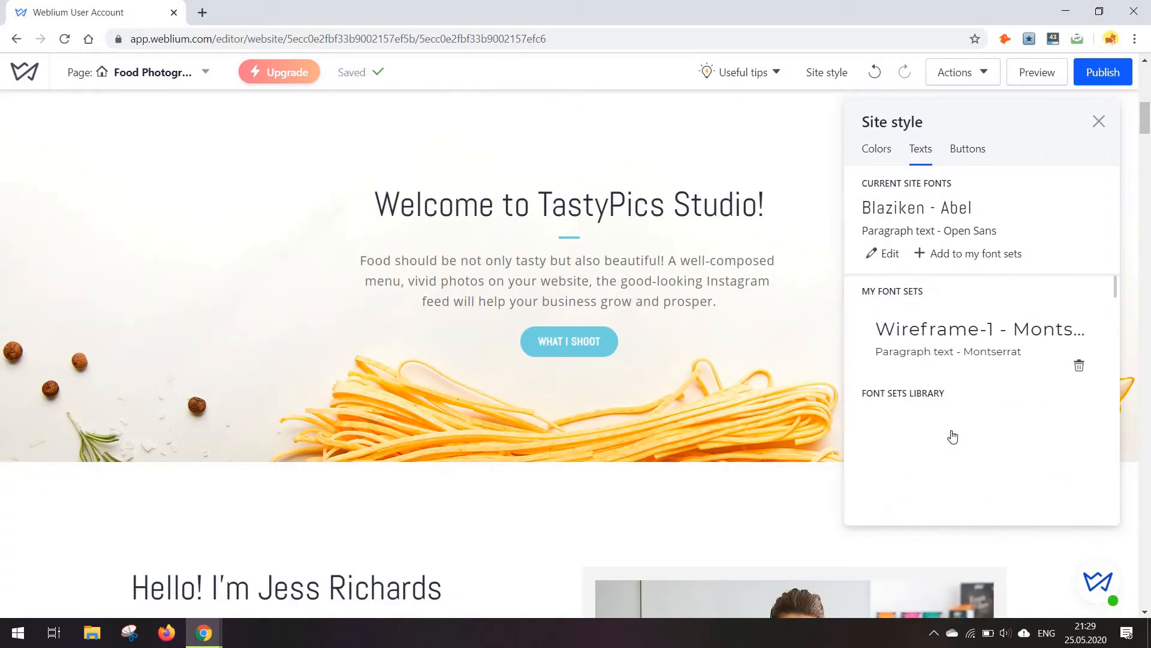
pyautogui.scroll(-7, 842, 145)
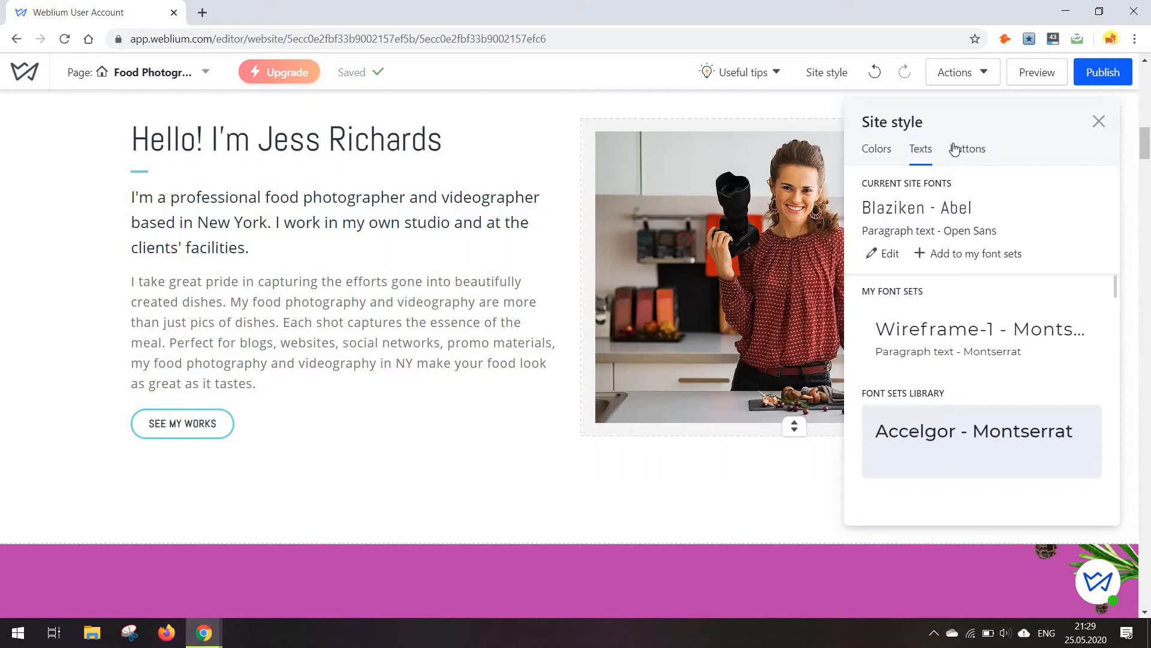
# Apply a different button set from the buttons library to the site and look over the page.
pyautogui.click(978, 155)
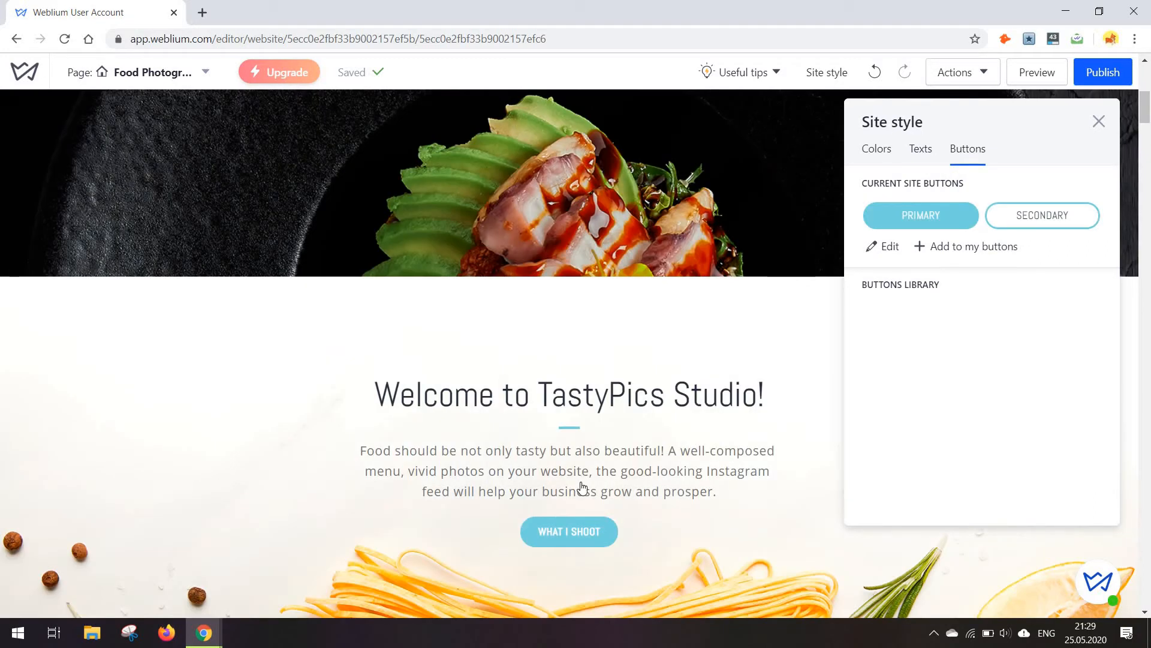
pyautogui.scroll(-3, 582, 487)
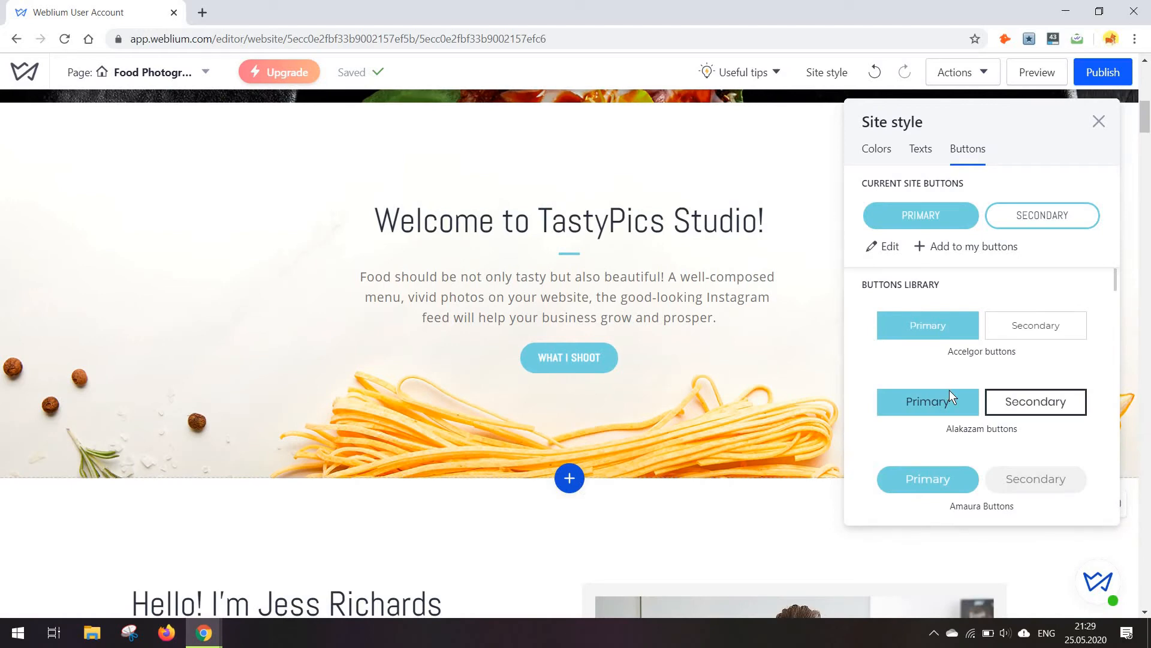
pyautogui.click(948, 396)
pyautogui.scroll(-9, 810, 283)
pyautogui.scroll(-8, 811, 283)
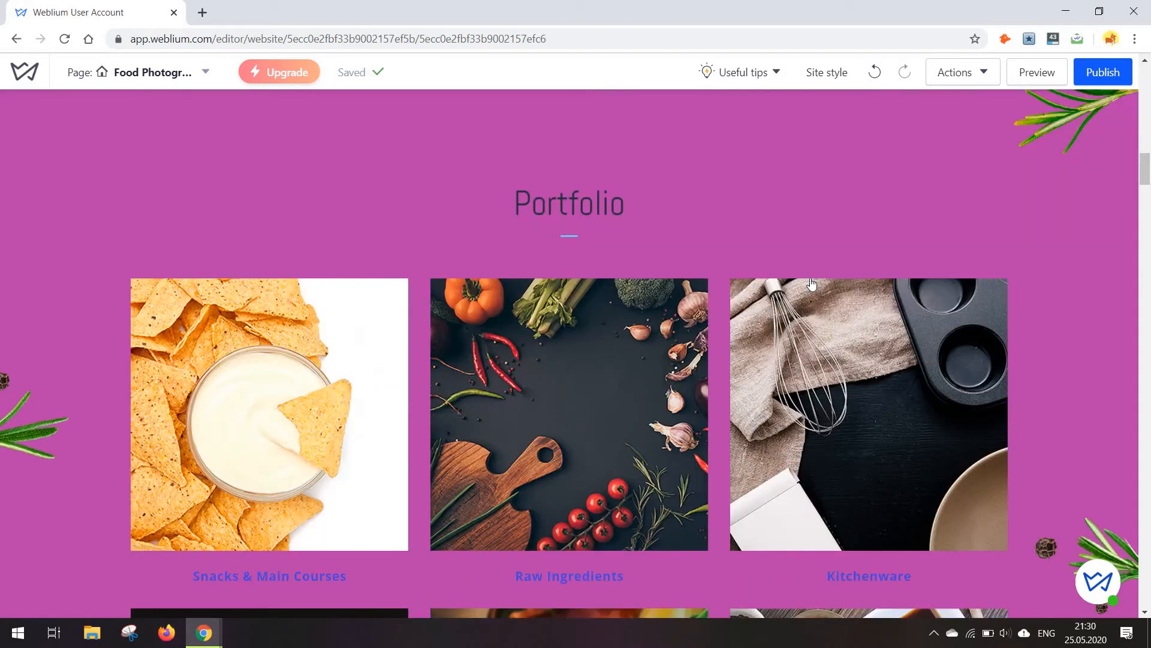
pyautogui.scroll(15, 809, 279)
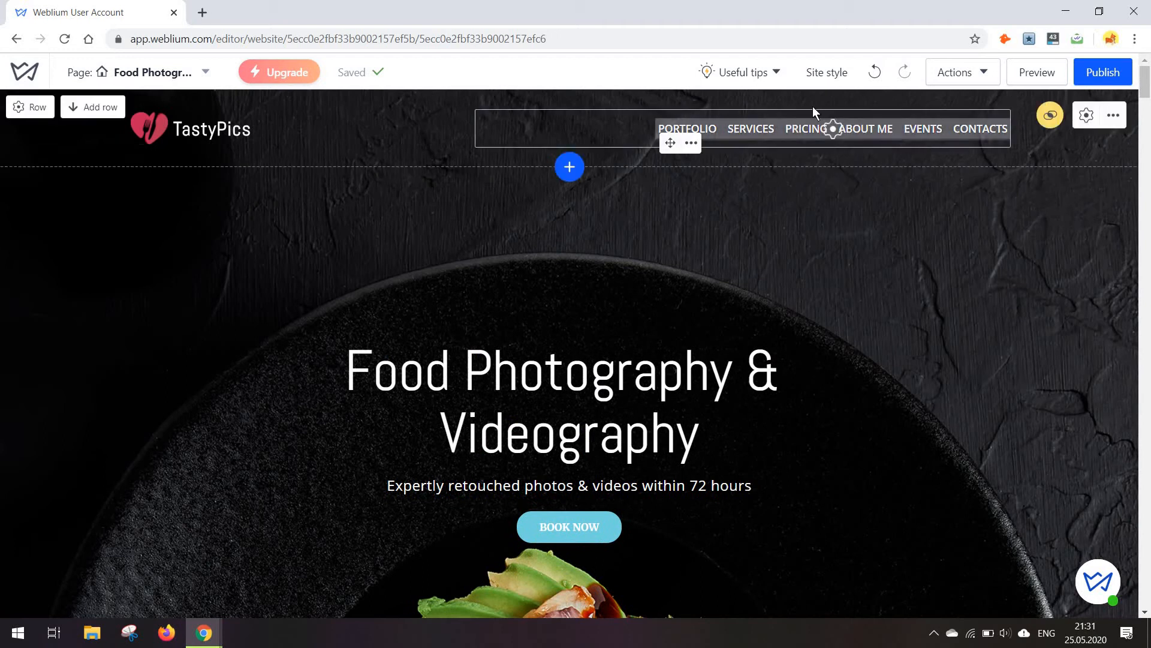
# Try the header without transparency in its settings, and make it transparent again.
pyautogui.click(1086, 115)
pyautogui.click(765, 254)
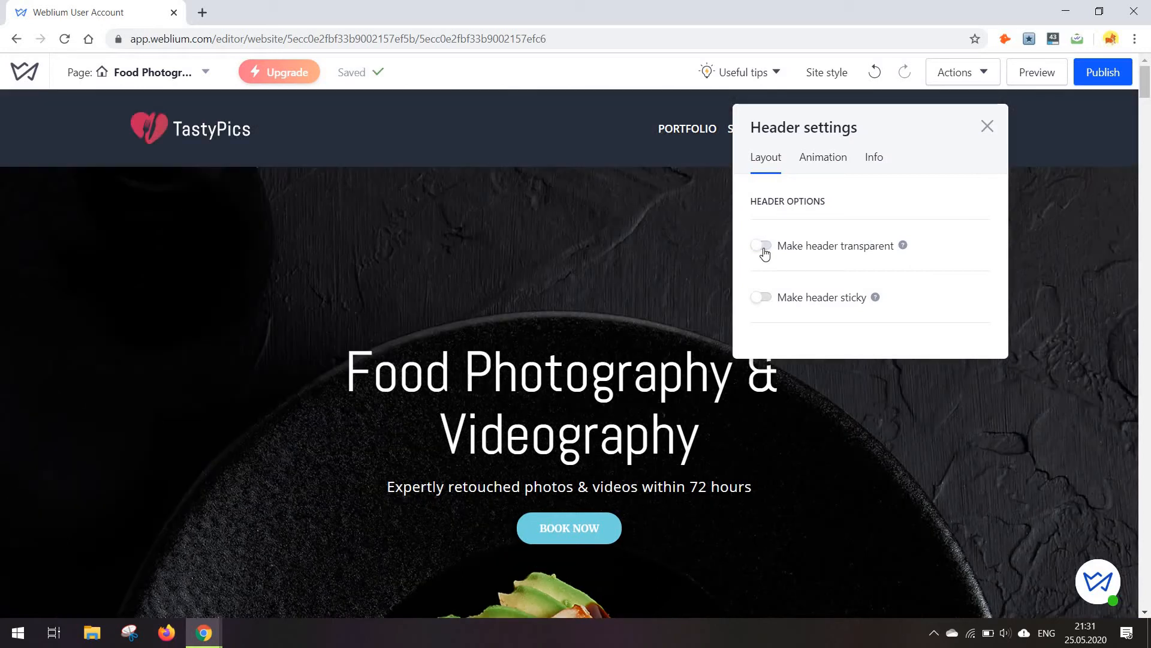
pyautogui.click(765, 254)
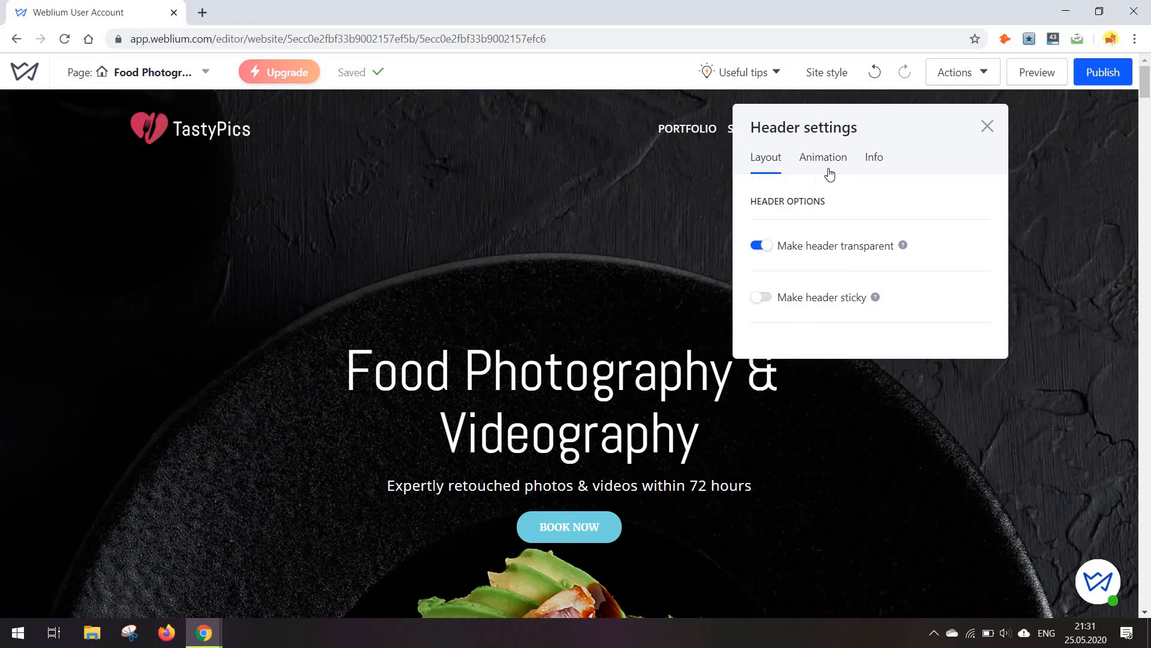
# Review the header's animation options and block info, and close the header settings.
pyautogui.click(827, 173)
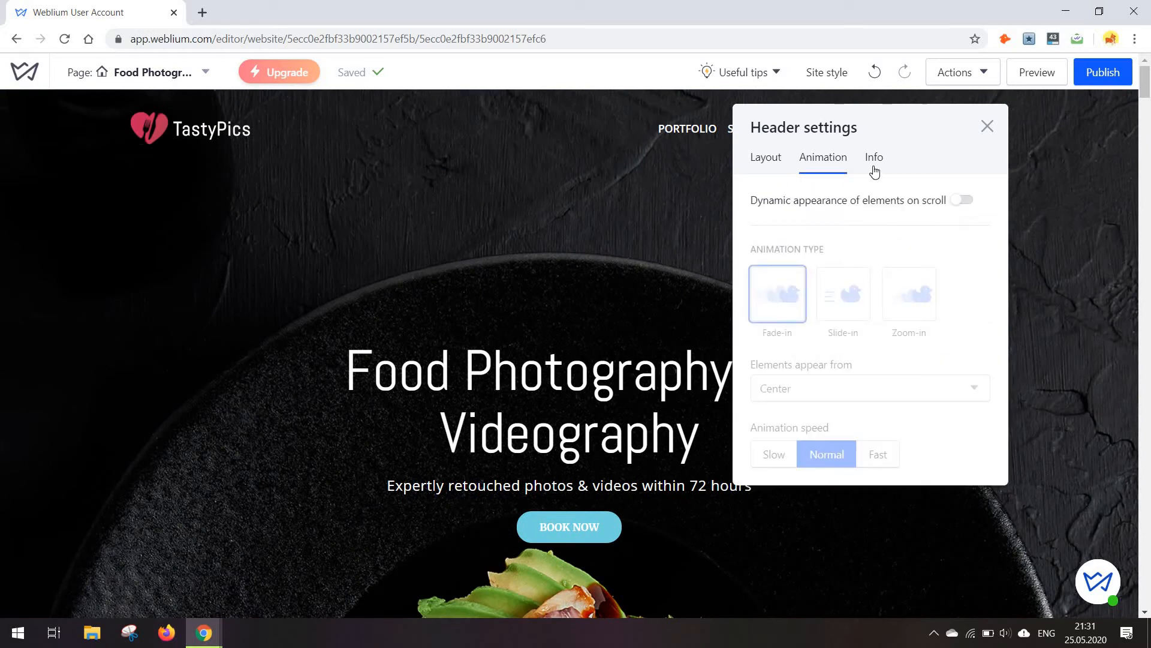
pyautogui.click(874, 171)
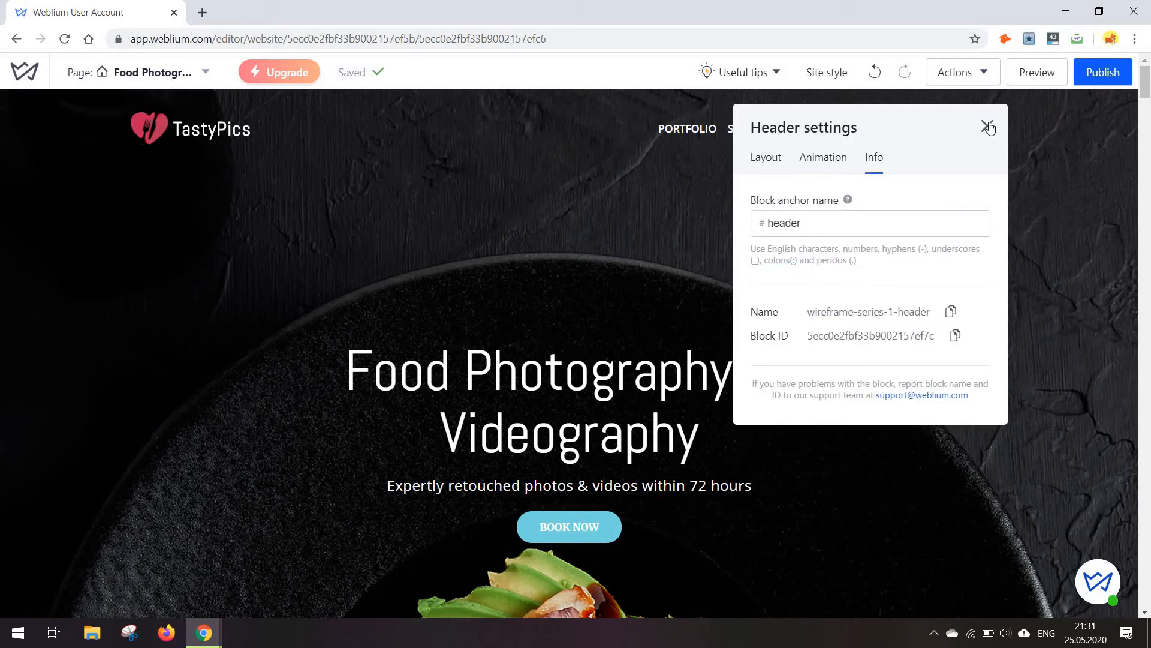
pyautogui.click(1097, 128)
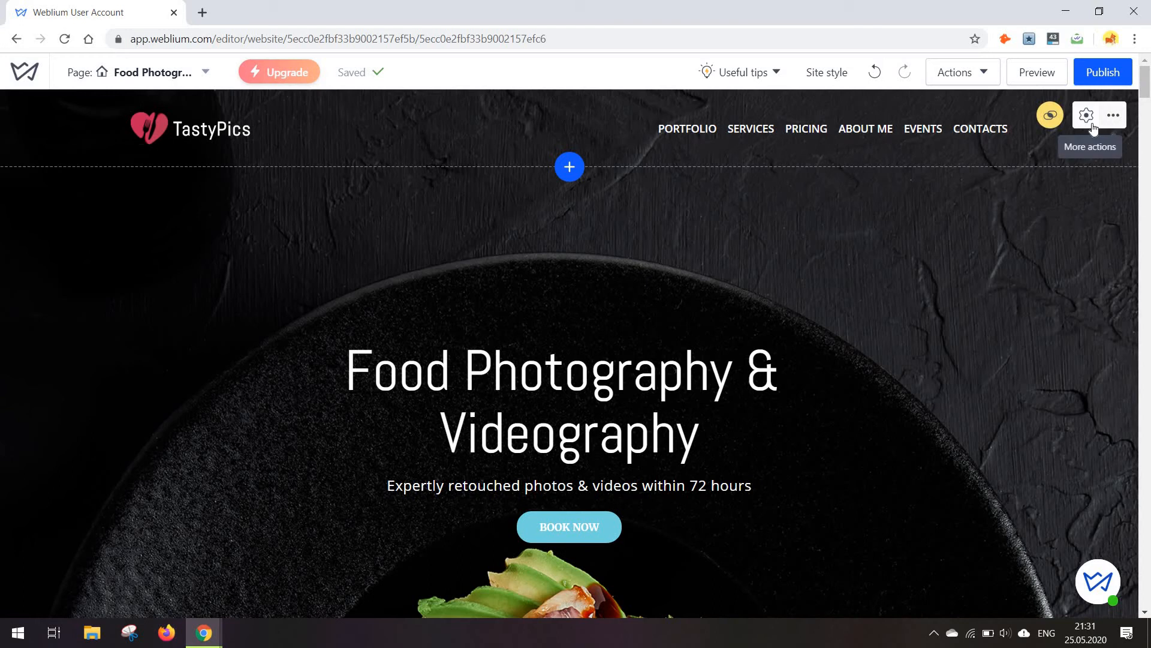
# Look through the header menu's items, the actions for the Portfolio item, and the menu layout options.
pyautogui.click(834, 129)
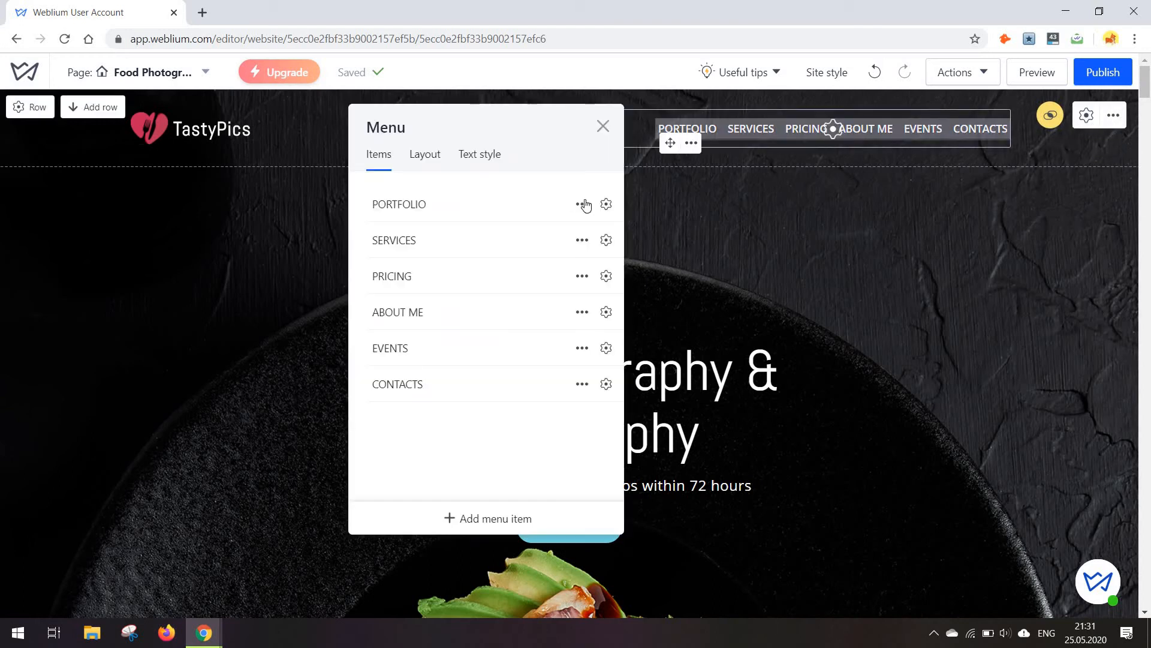
pyautogui.click(582, 205)
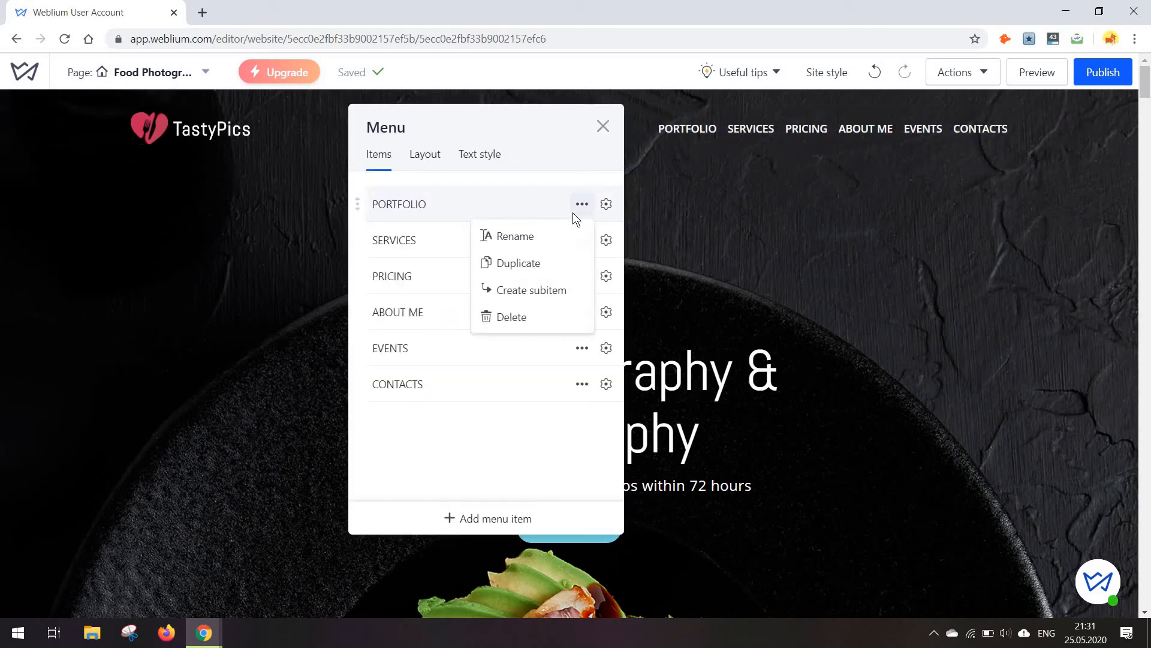
pyautogui.click(425, 155)
# Slightly enlarge the font size of the header menu's text and close the menu settings.
pyautogui.click(471, 161)
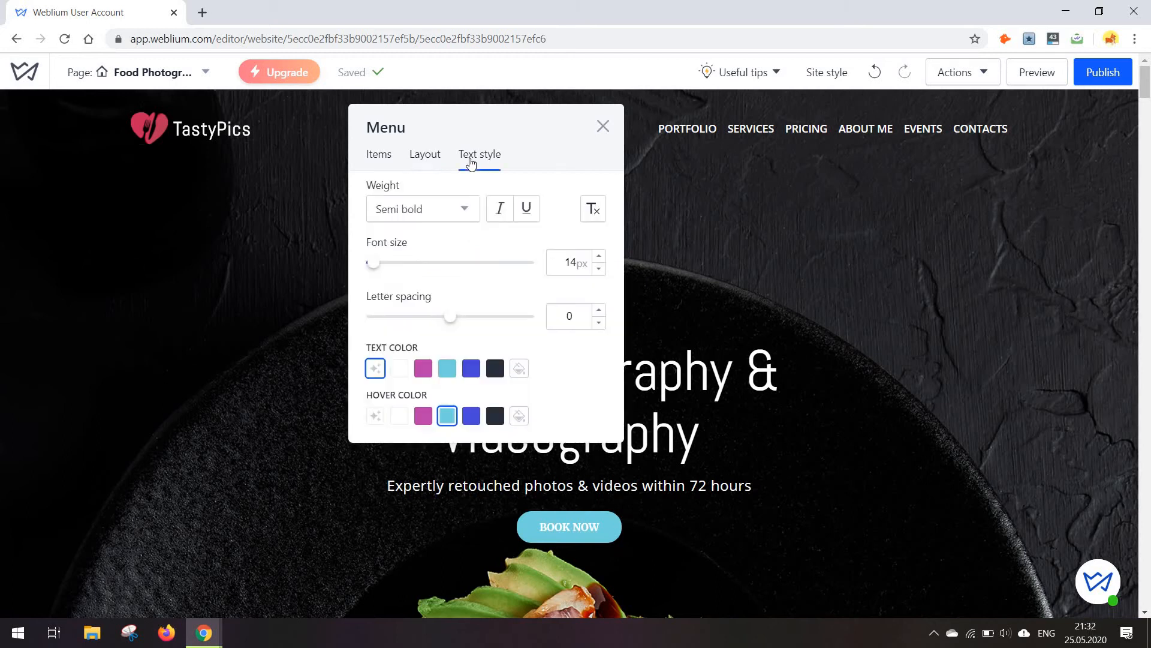
pyautogui.click(405, 264)
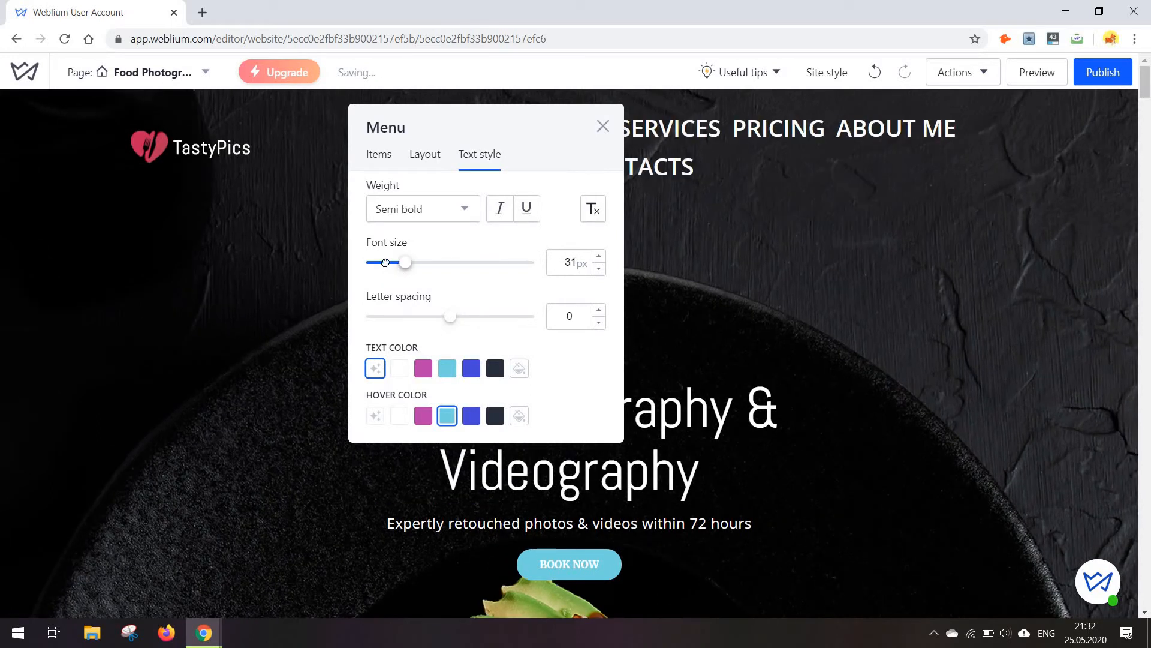
pyautogui.moveTo(385, 262)
pyautogui.mouseDown()
pyautogui.moveTo(396, 262)
pyautogui.moveTo(379, 262)
pyautogui.mouseUp()
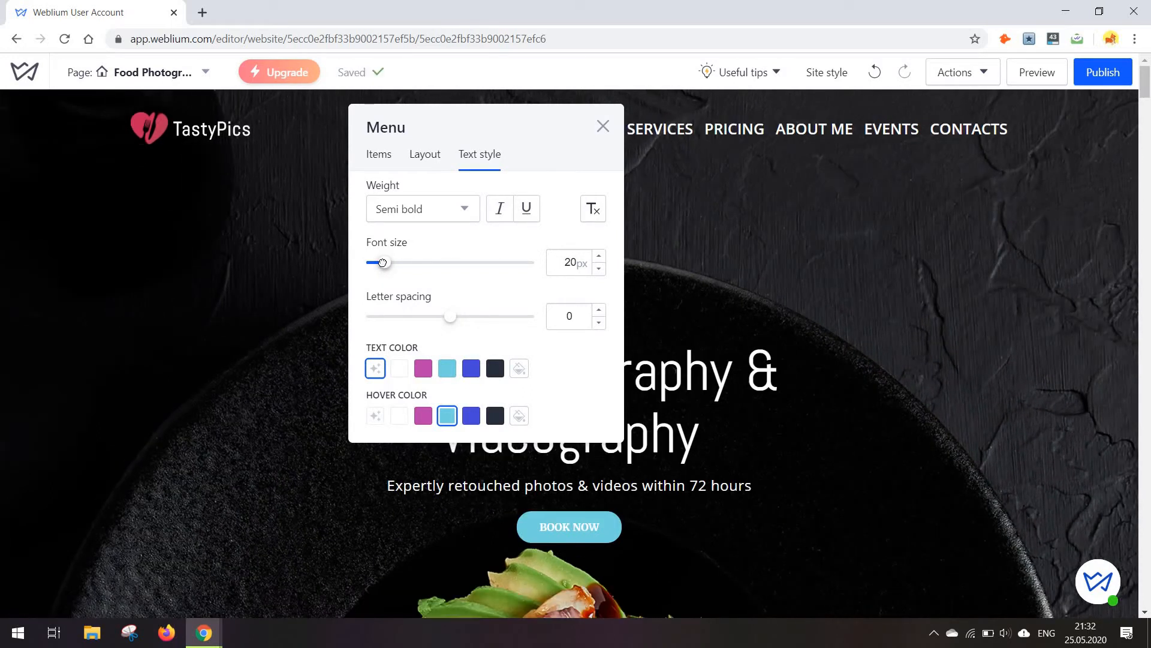
pyautogui.click(823, 159)
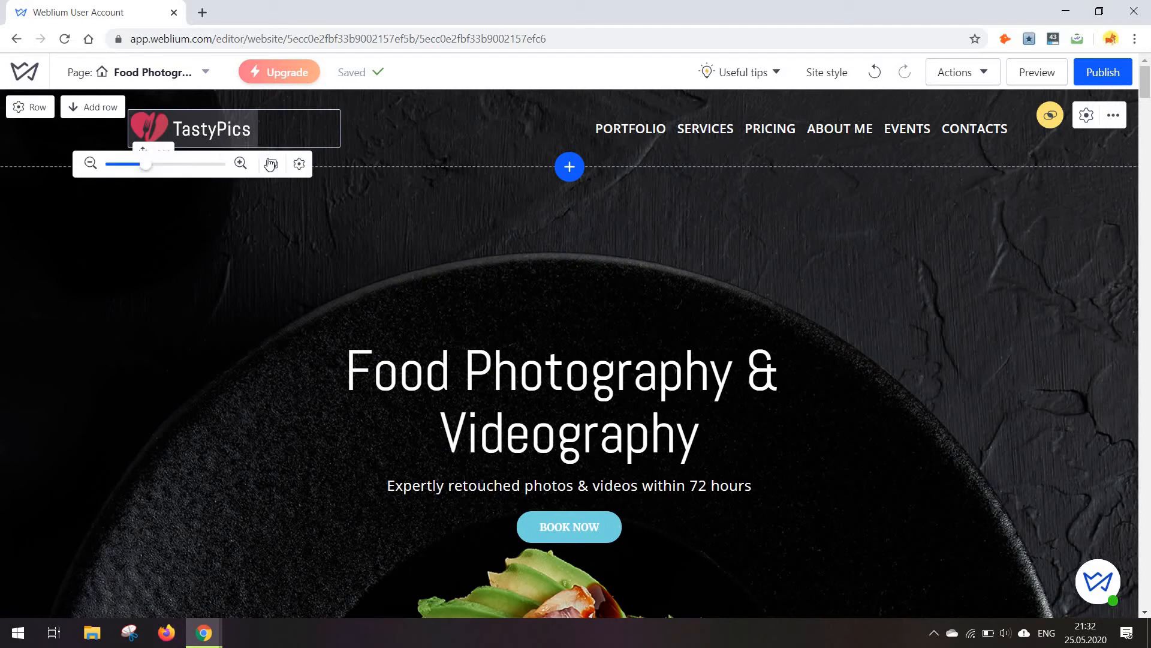
# Browse the media gallery of own images for the header logo and close it without replacing the logo.
pyautogui.click(271, 164)
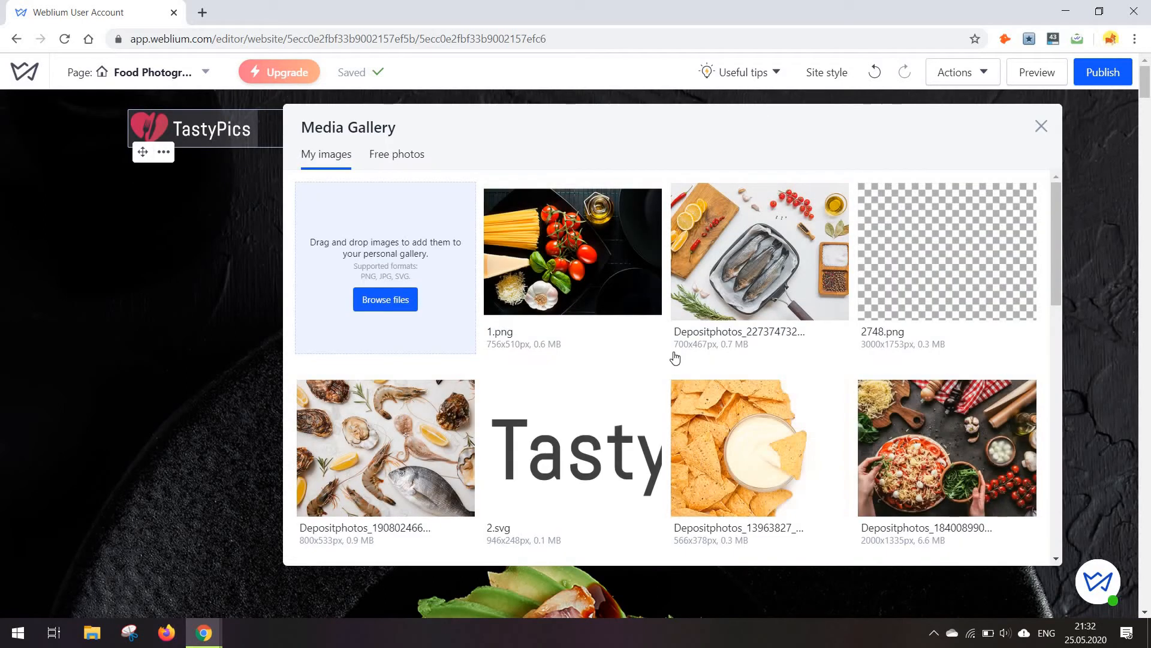
pyautogui.scroll(-10, 676, 357)
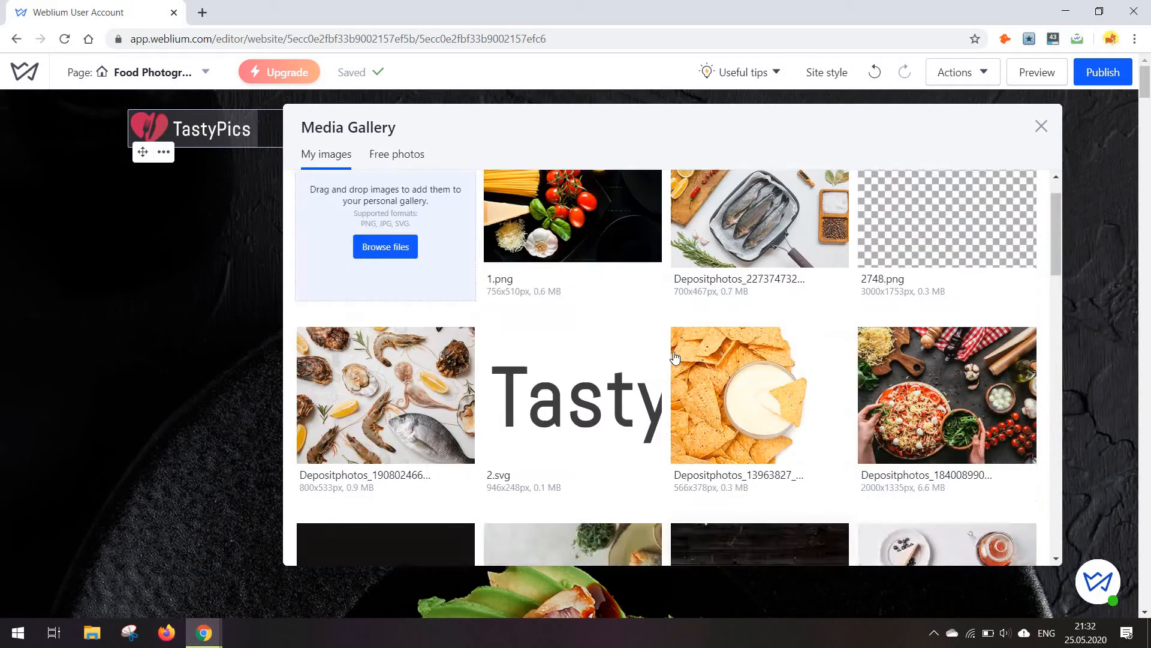
pyautogui.scroll(-12, 674, 357)
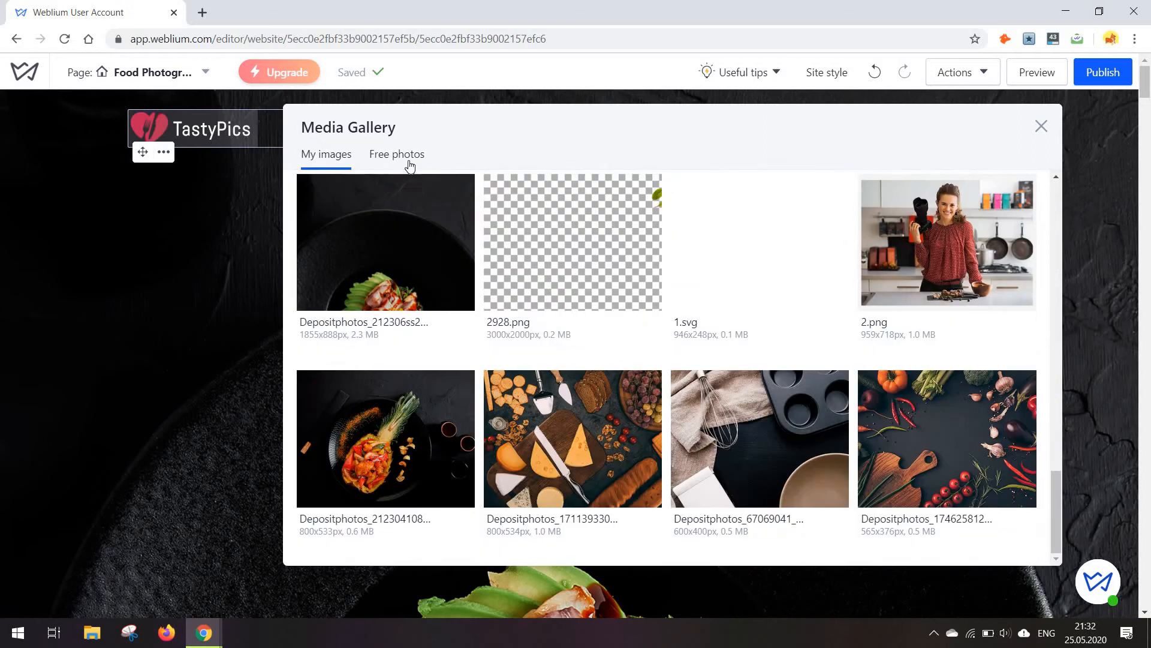
pyautogui.click(1044, 128)
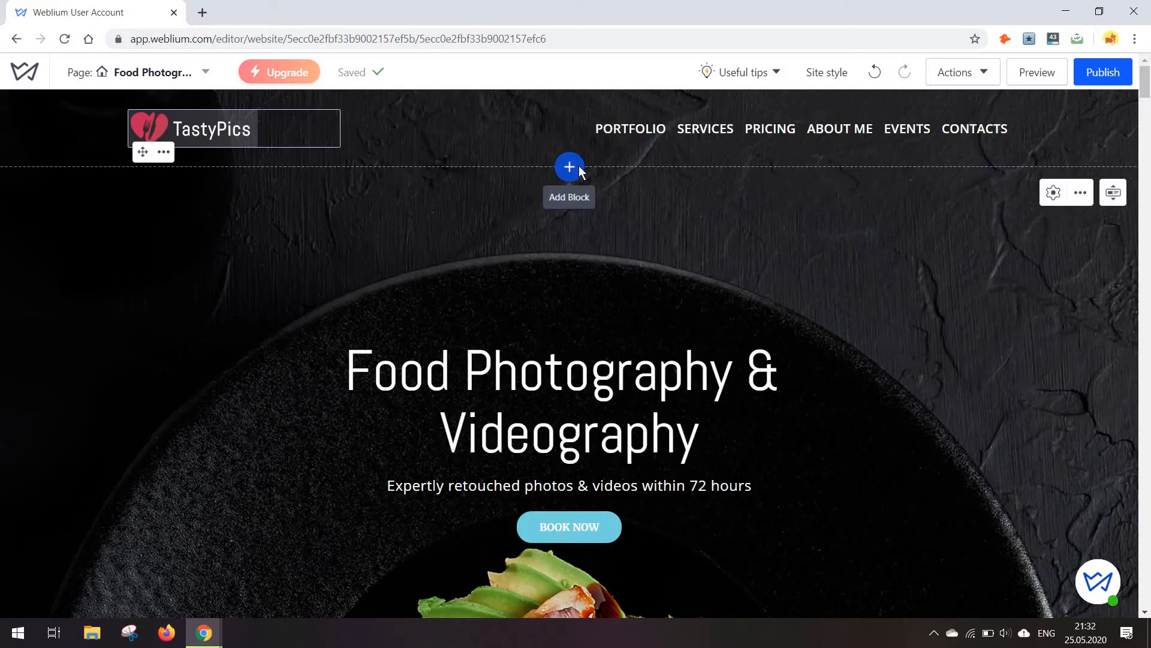
# Browse the Header and First screen blocks available to add below the header, and close the block library.
pyautogui.click(571, 167)
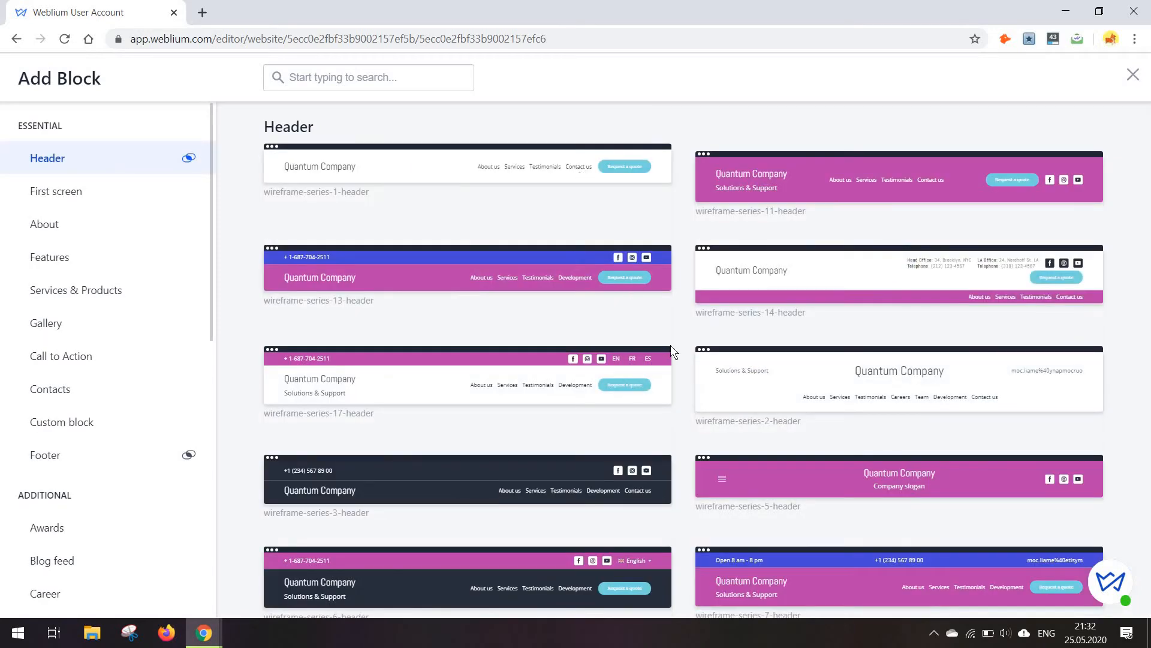
pyautogui.scroll(-4, 670, 345)
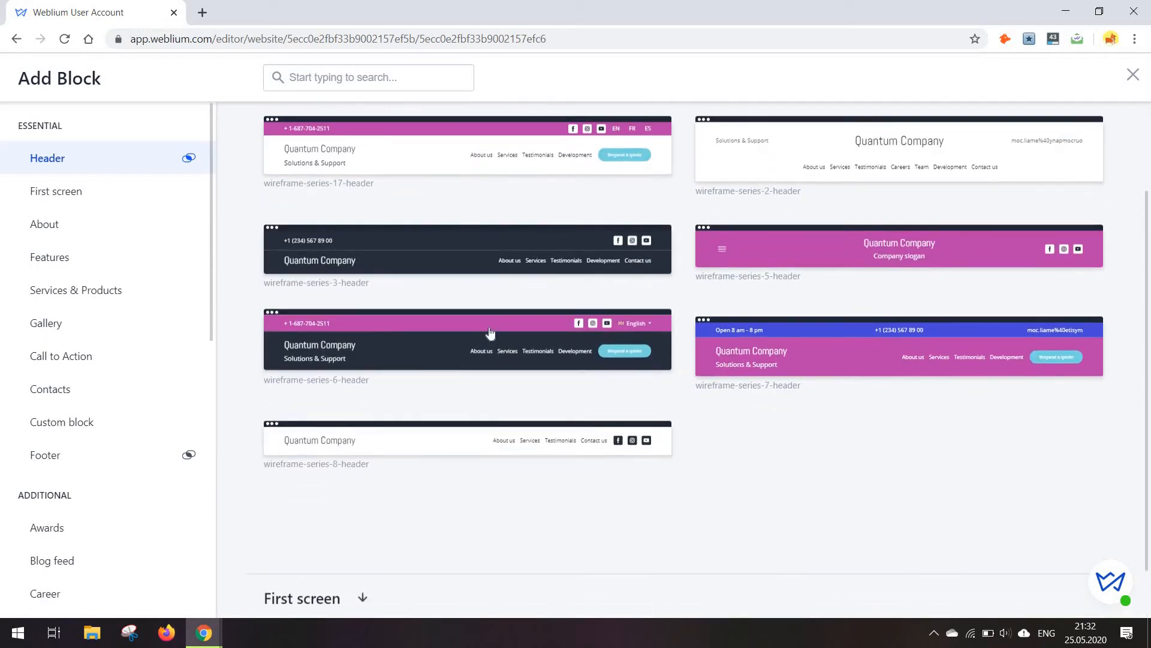
pyautogui.scroll(3, 445, 290)
pyautogui.scroll(2, 340, 311)
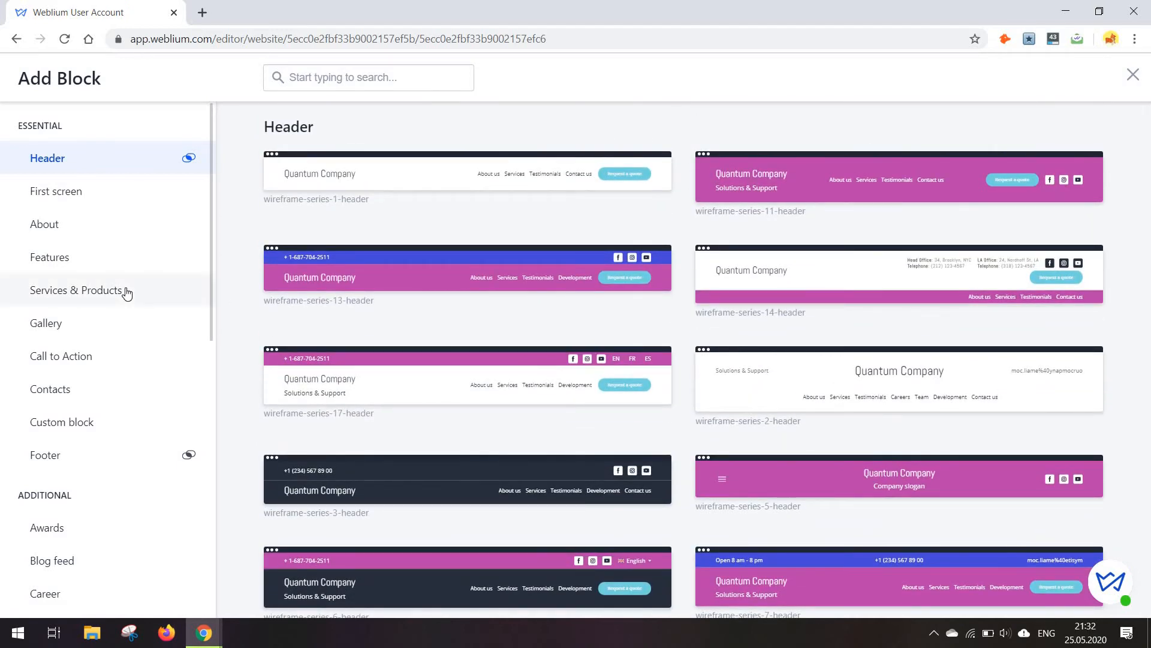
pyautogui.click(62, 193)
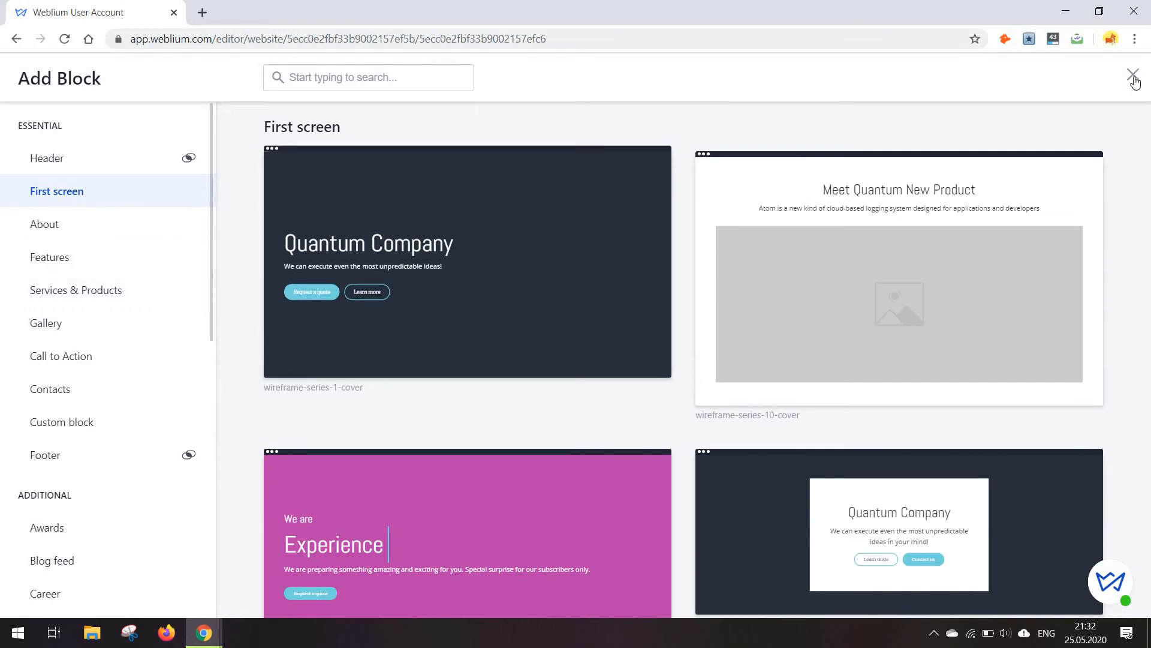
pyautogui.press('Escape')
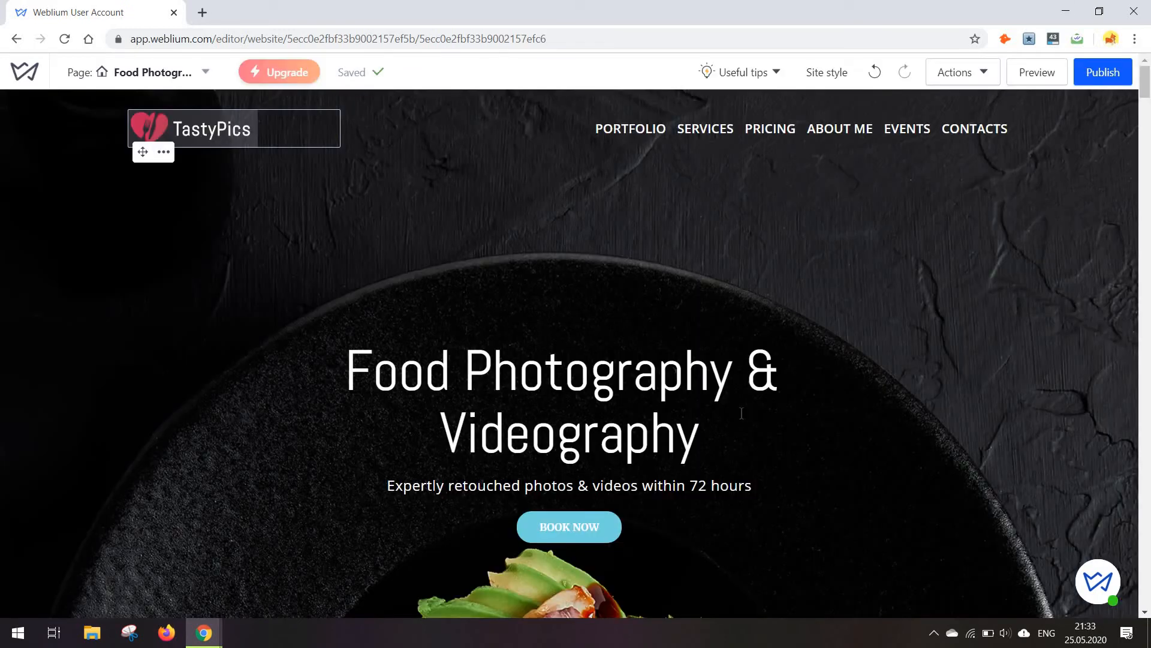
# Shorten the hero title on the first screen to "Food Photography & Video".
pyautogui.scroll(2, 742, 413)
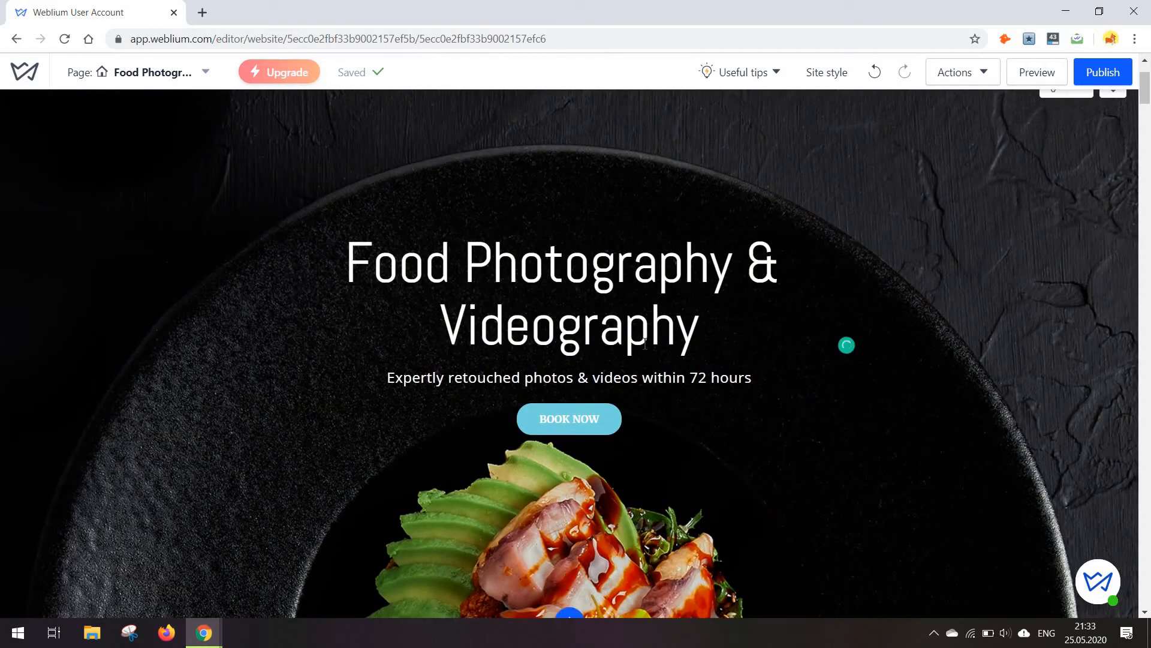
pyautogui.click(645, 343)
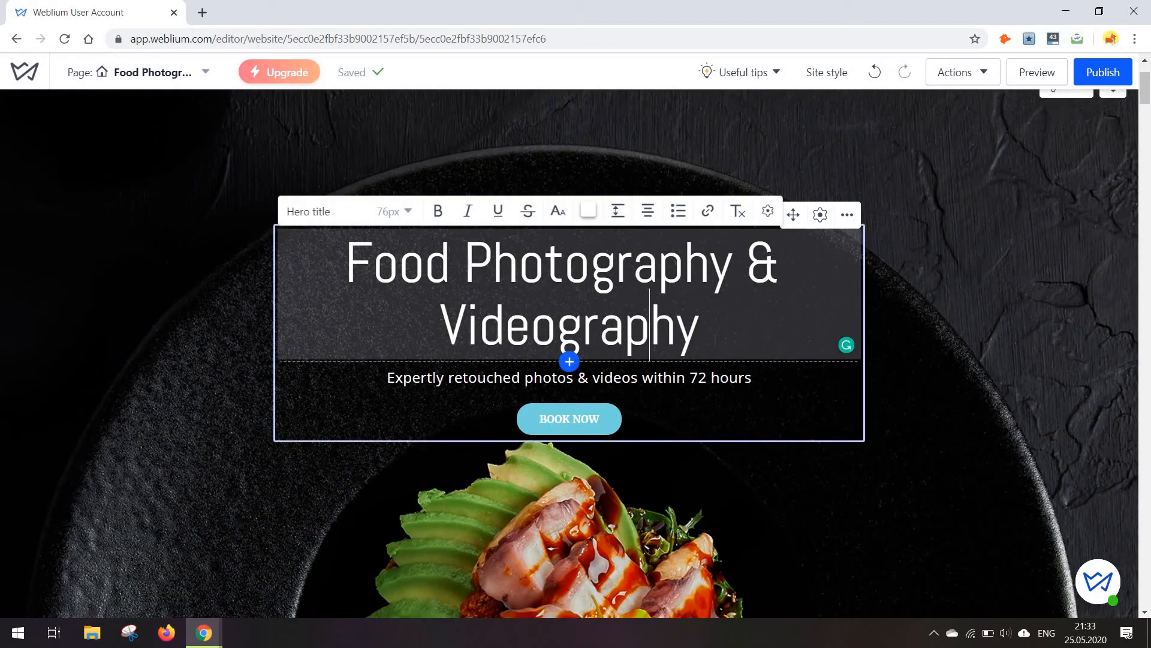
pyautogui.press('End')
pyautogui.press('BackSpace')
pyautogui.press('BackSpace')
pyautogui.press('BackSpace')
pyautogui.press('BackSpace')
pyautogui.press('BackSpace')
pyautogui.press('BackSpace')
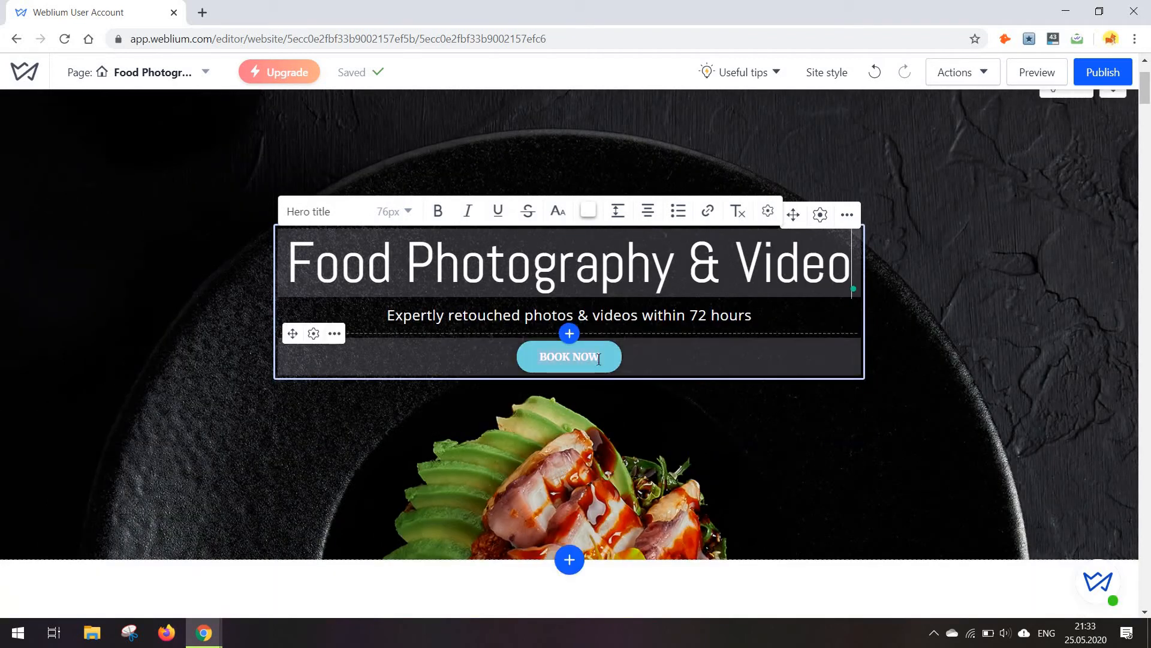
# Check the action settings of the first screen's BOOK NOW button and close them without changes.
pyautogui.click(599, 358)
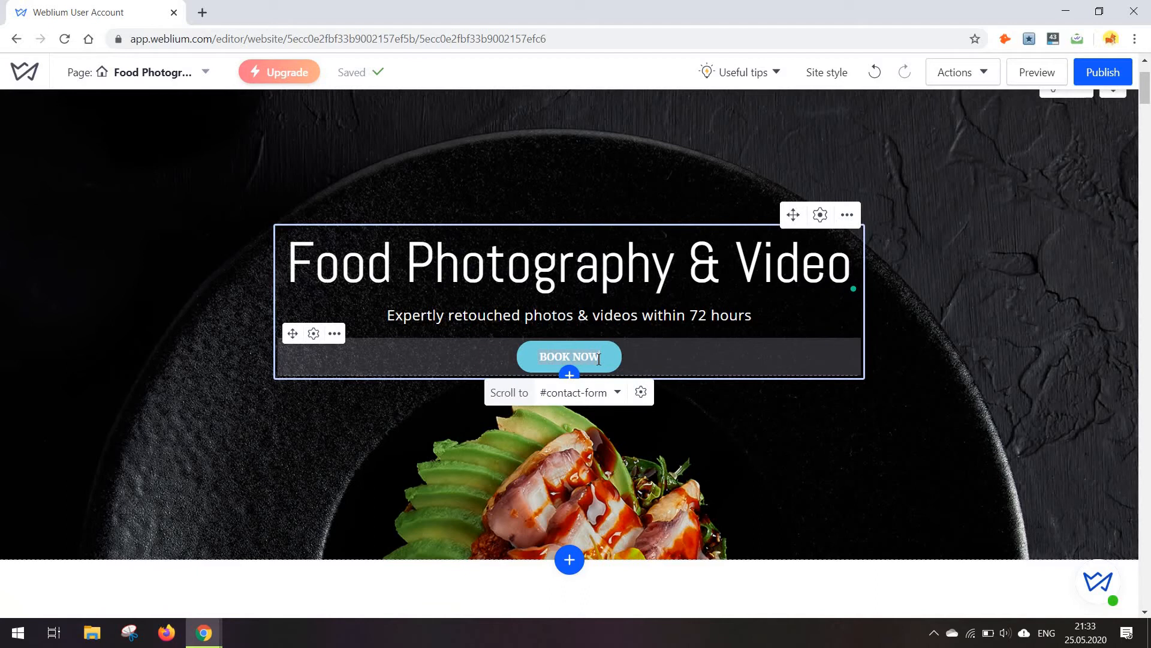
pyautogui.click(641, 392)
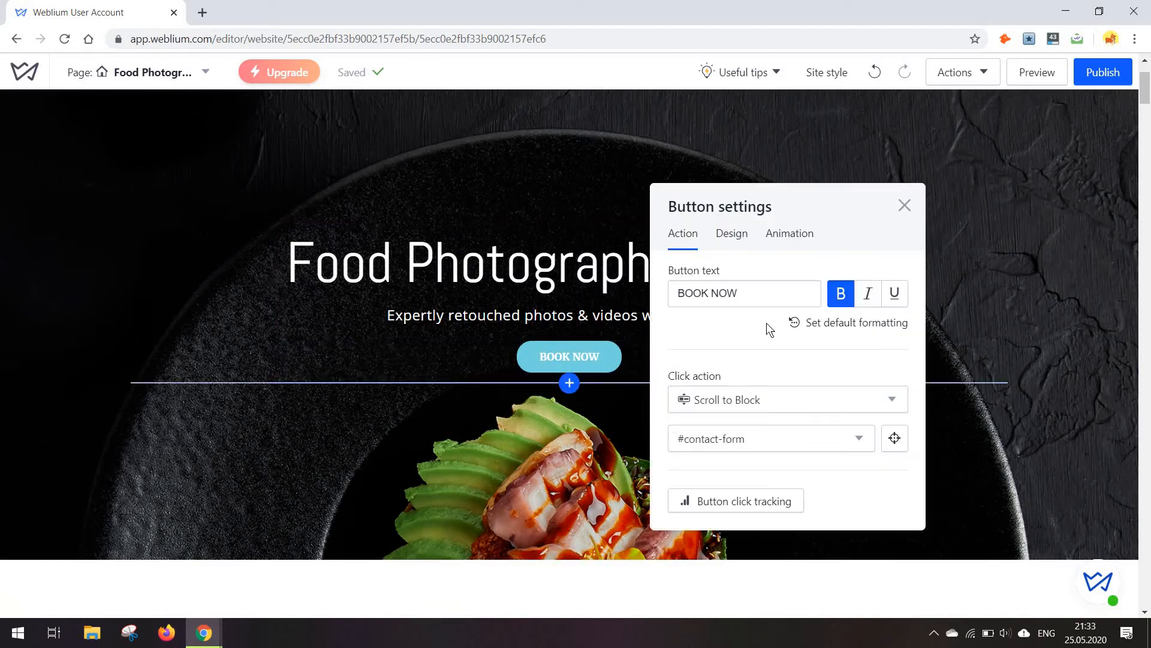
pyautogui.click(906, 205)
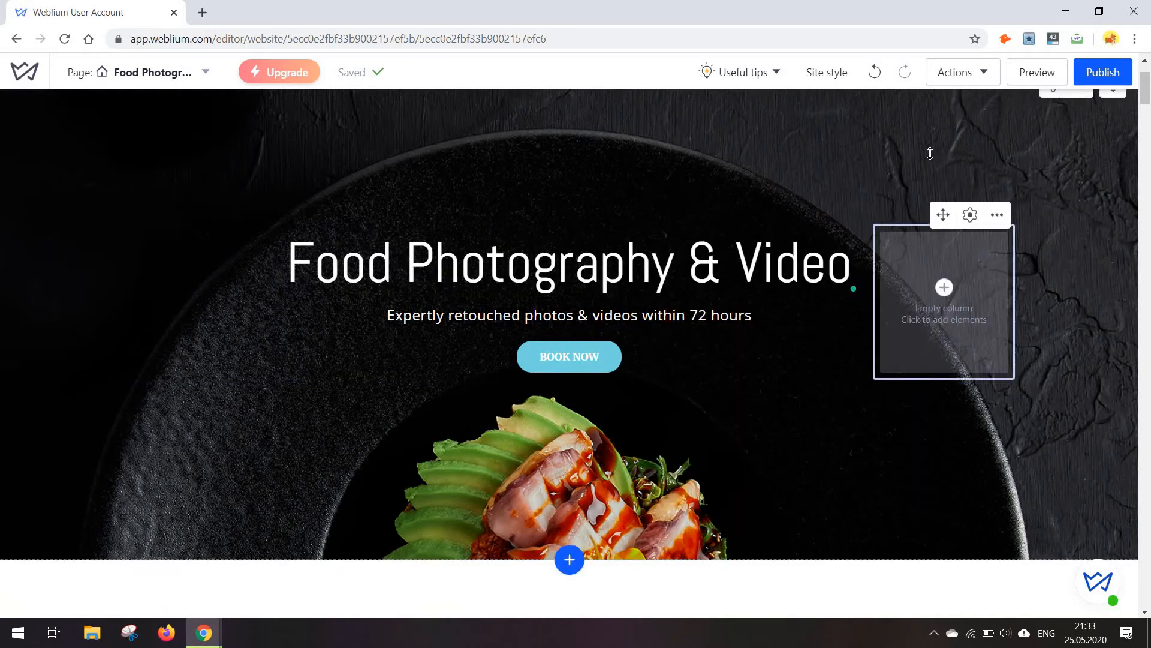
# Browse the elements available for the empty column beside the hero text and close the list without adding any.
pyautogui.scroll(2, 930, 153)
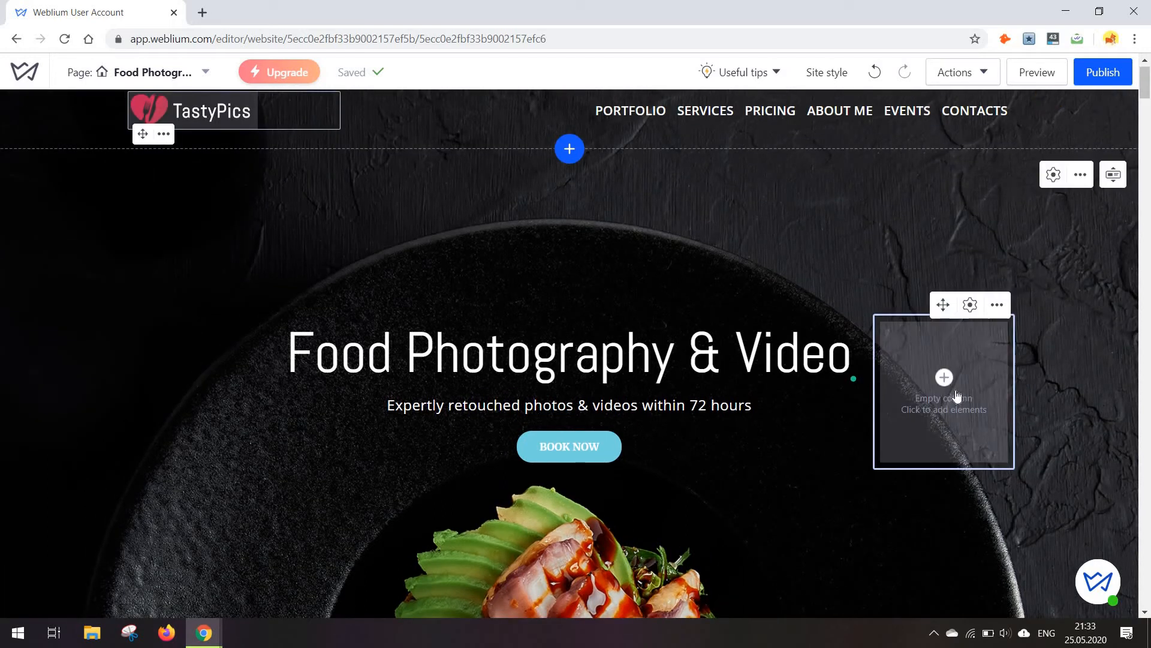
pyautogui.click(957, 396)
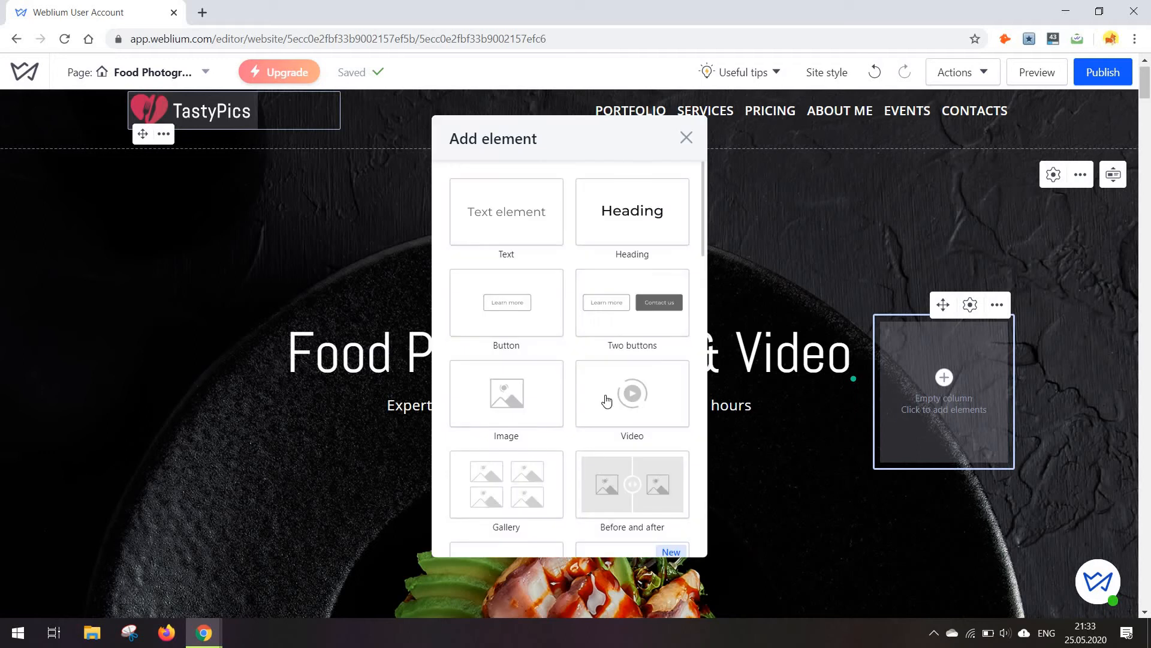
pyautogui.scroll(-3, 606, 398)
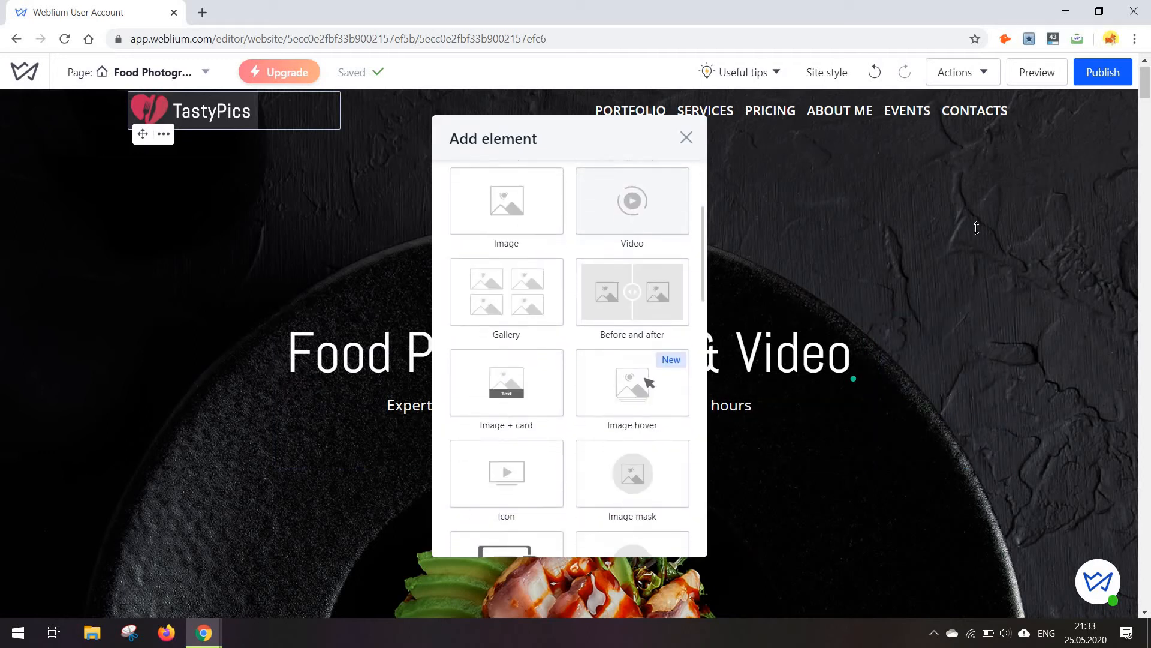
pyautogui.click(1047, 203)
# Replace the first-screen block's background image with Depositphotos_202563306_xl-2015.png from the media gallery of own images.
pyautogui.click(1052, 193)
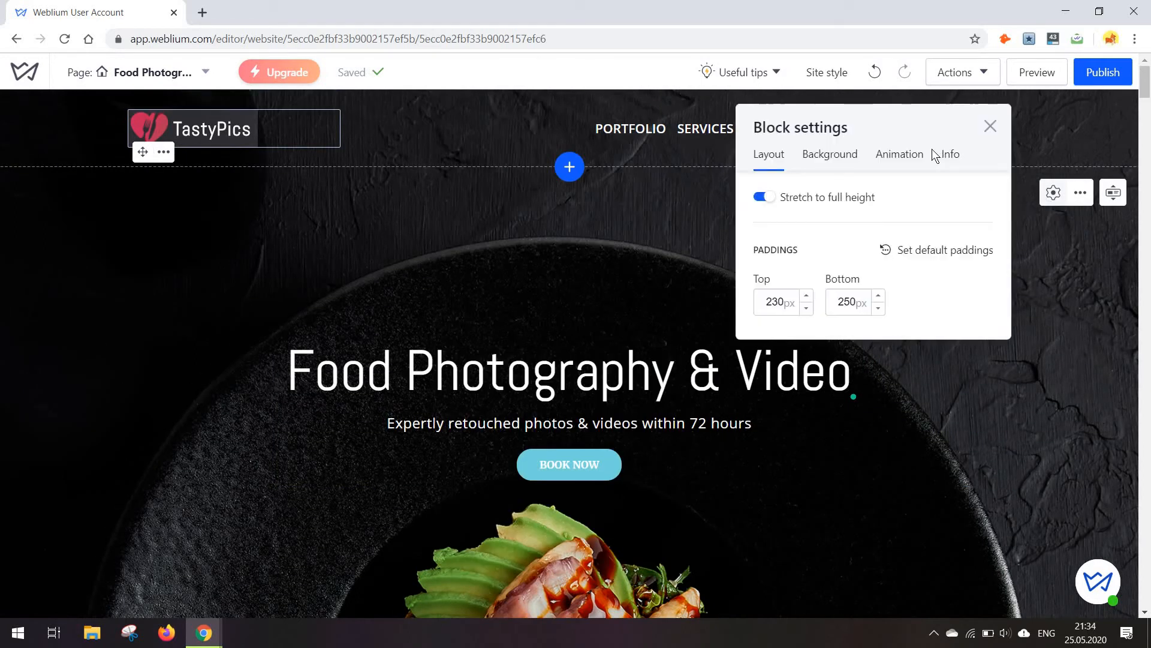
pyautogui.click(838, 157)
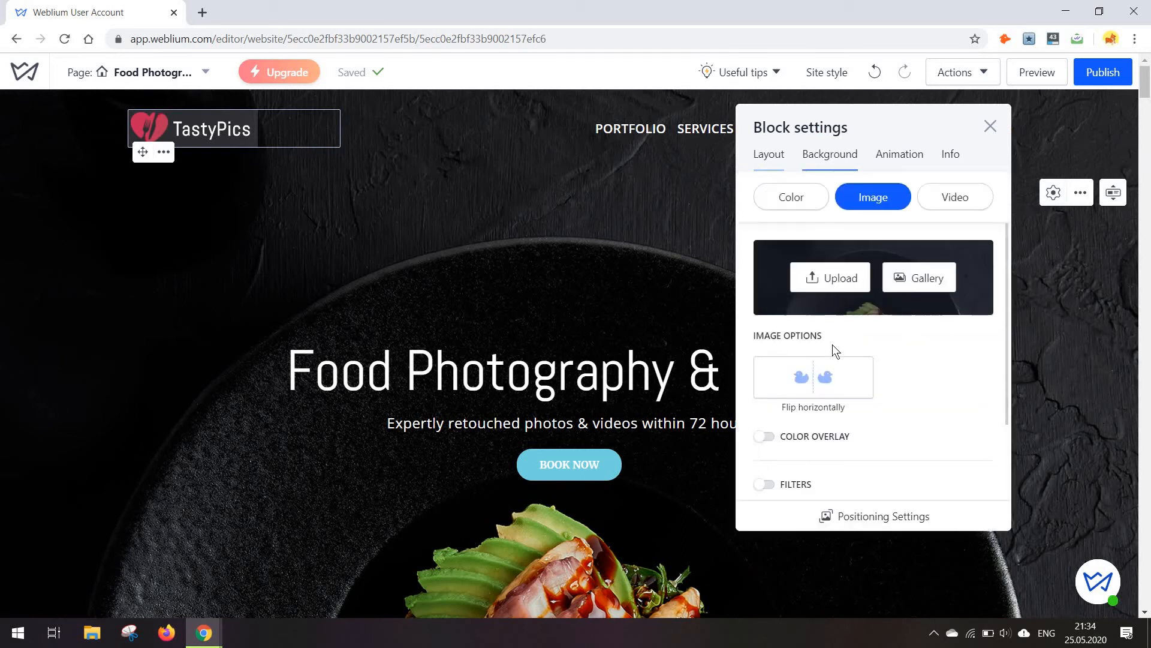
pyautogui.scroll(-2, 833, 351)
pyautogui.scroll(2, 832, 344)
pyautogui.click(907, 297)
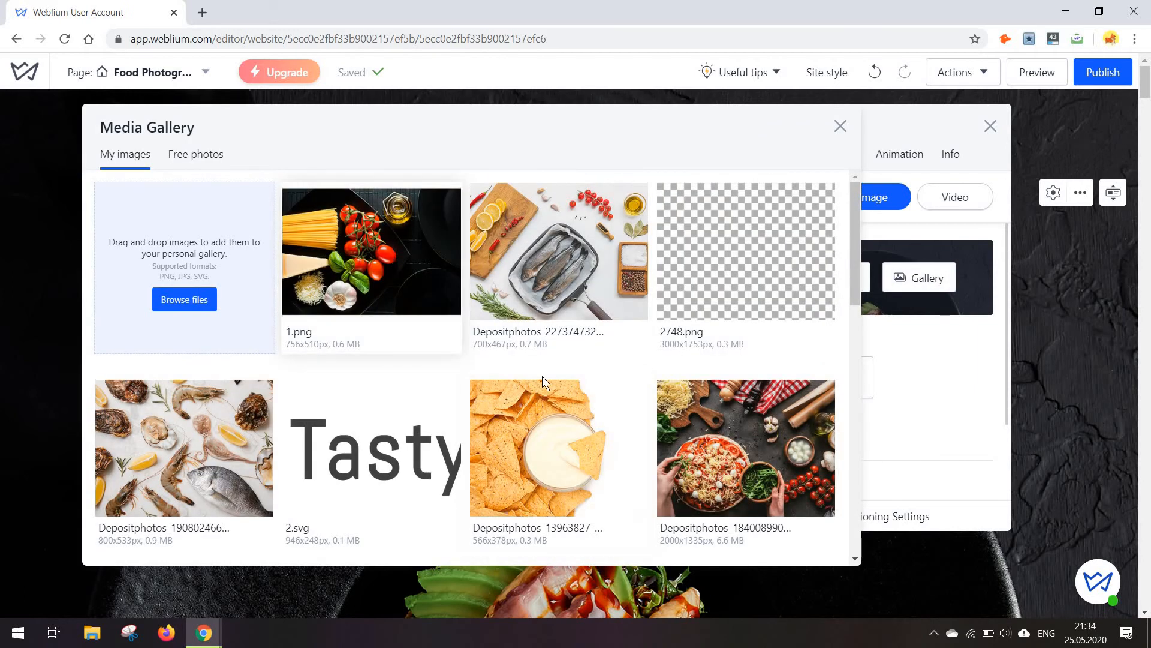
pyautogui.scroll(-5, 542, 376)
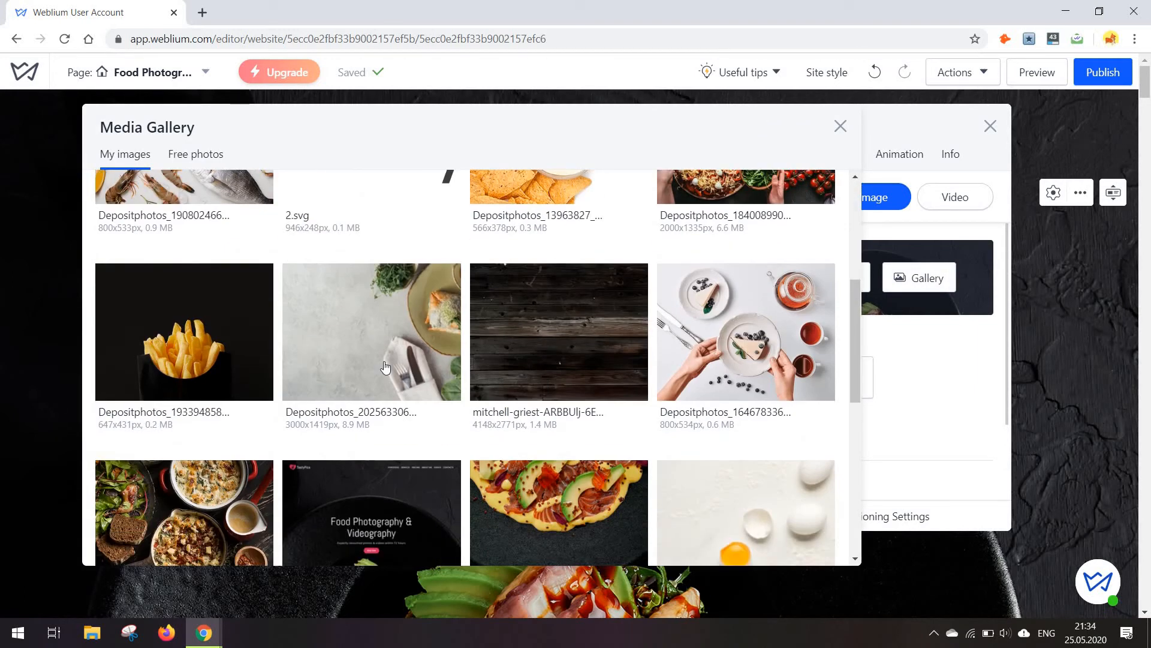
pyautogui.click(386, 367)
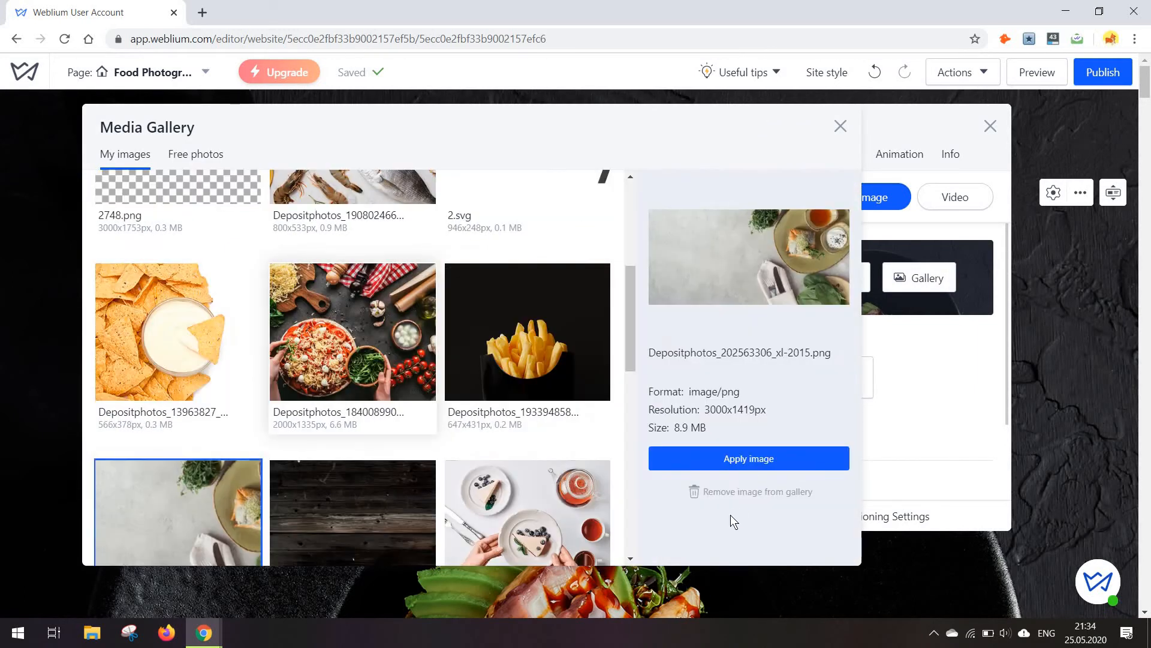
pyautogui.click(713, 462)
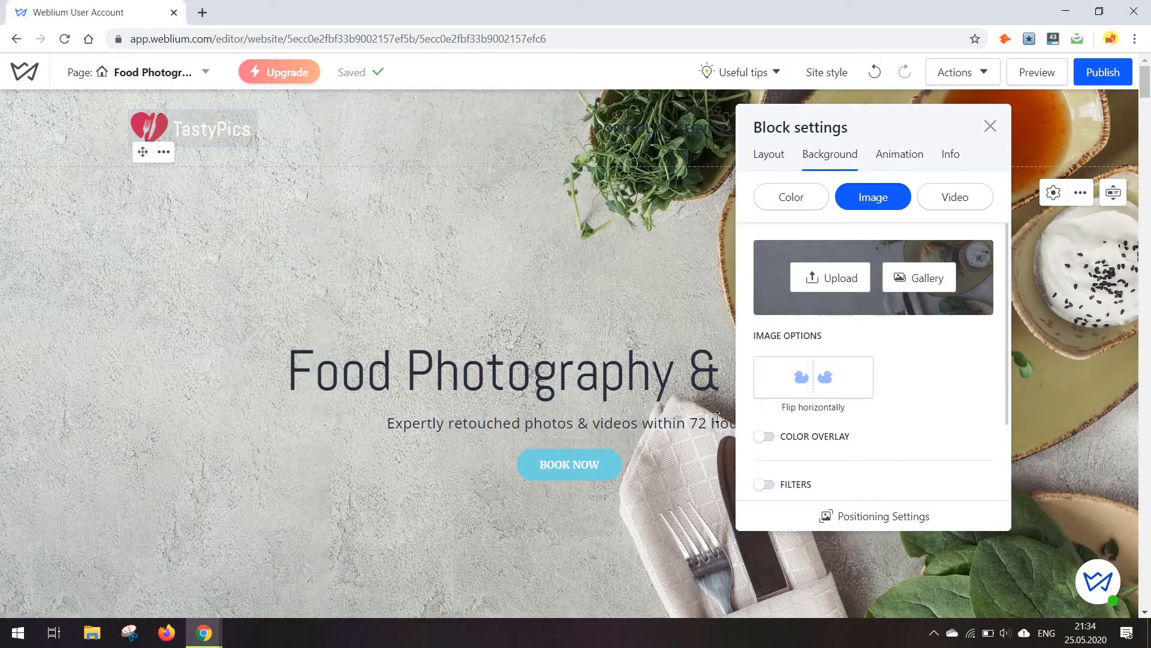
# Set the header menu's text color to the white light shade color and close the menu settings.
pyautogui.scroll(-2, 713, 465)
pyautogui.scroll(-4, 796, 443)
pyautogui.scroll(5, 796, 444)
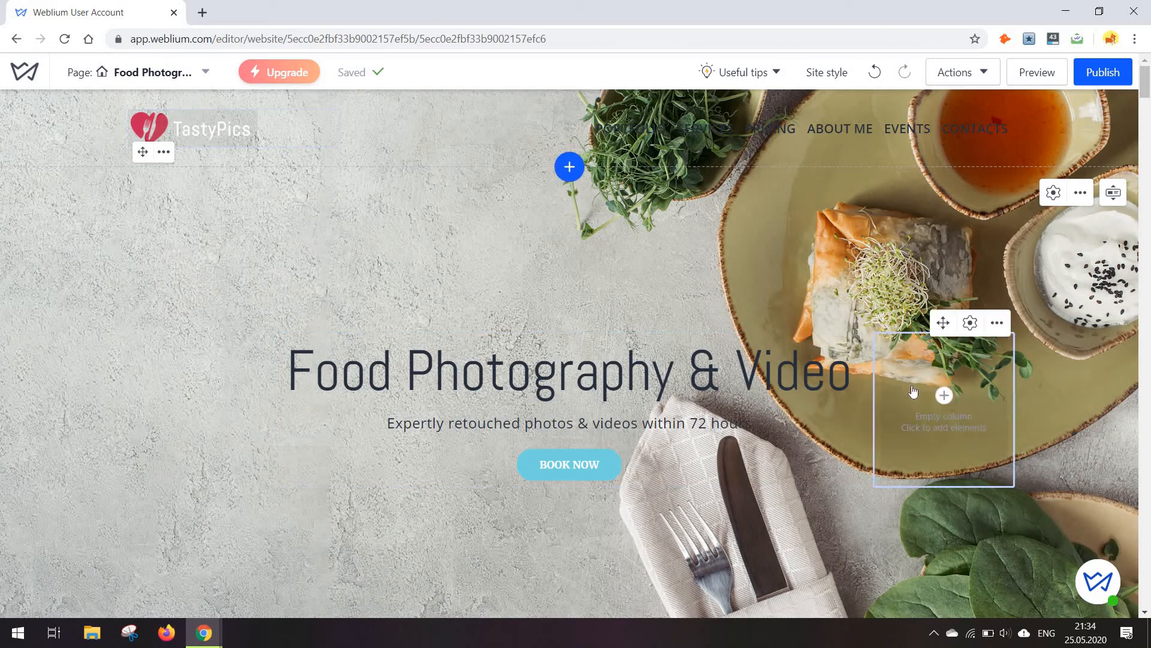
pyautogui.scroll(-5, 912, 390)
pyautogui.scroll(5, 912, 385)
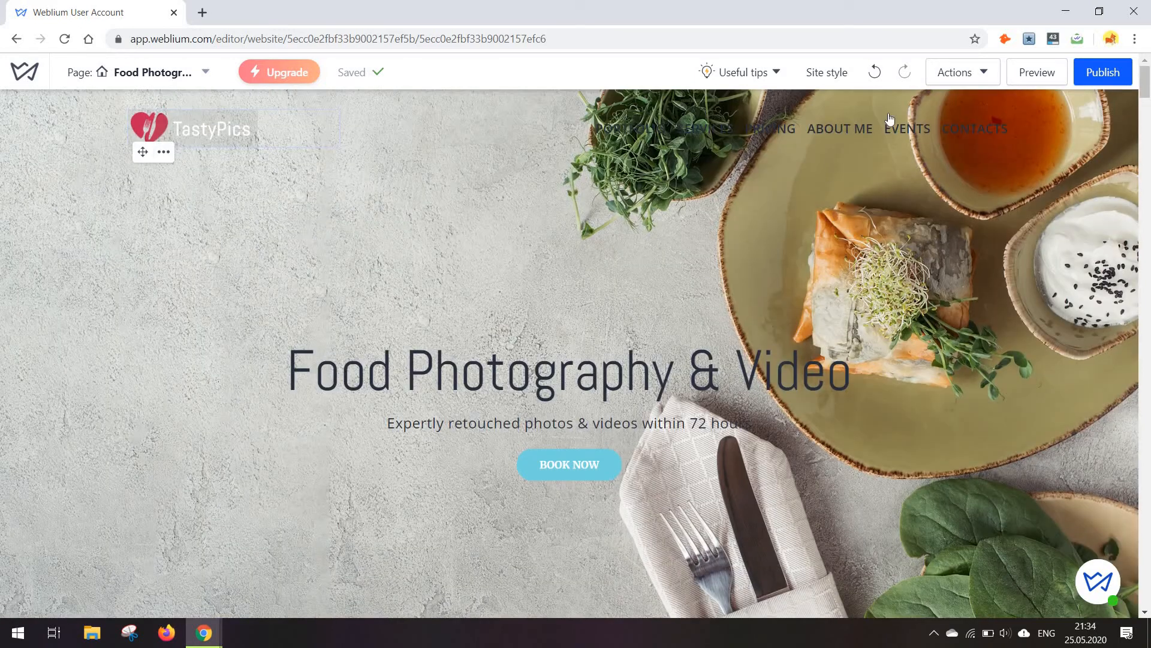
pyautogui.click(804, 130)
pyautogui.click(809, 130)
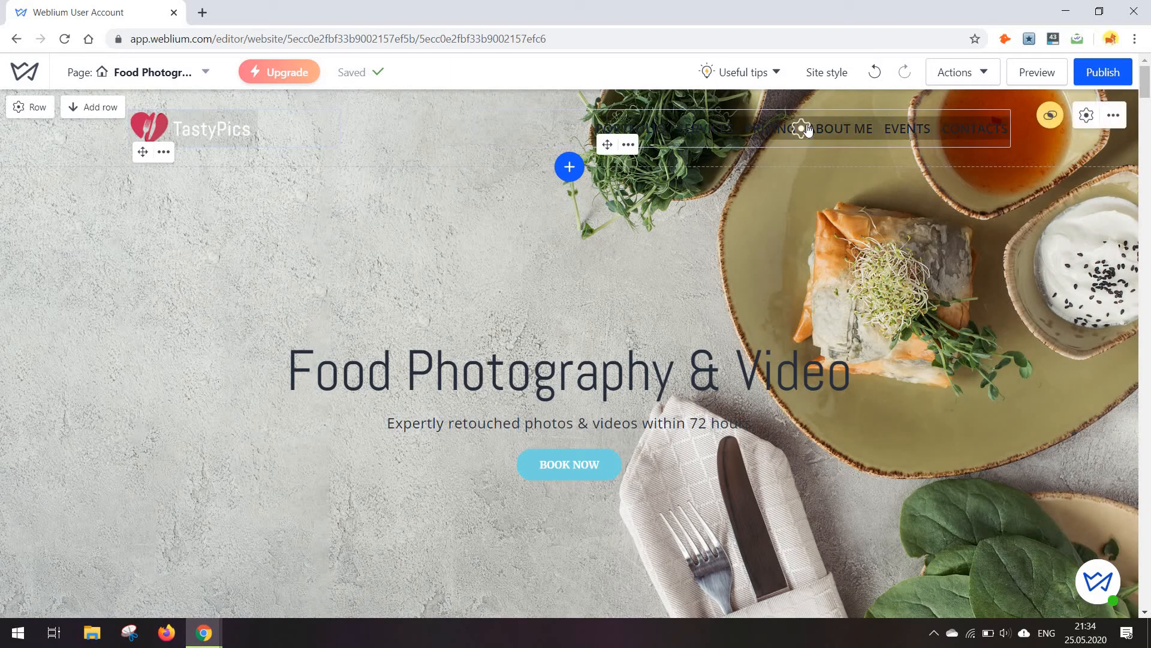
pyautogui.click(803, 129)
pyautogui.click(417, 154)
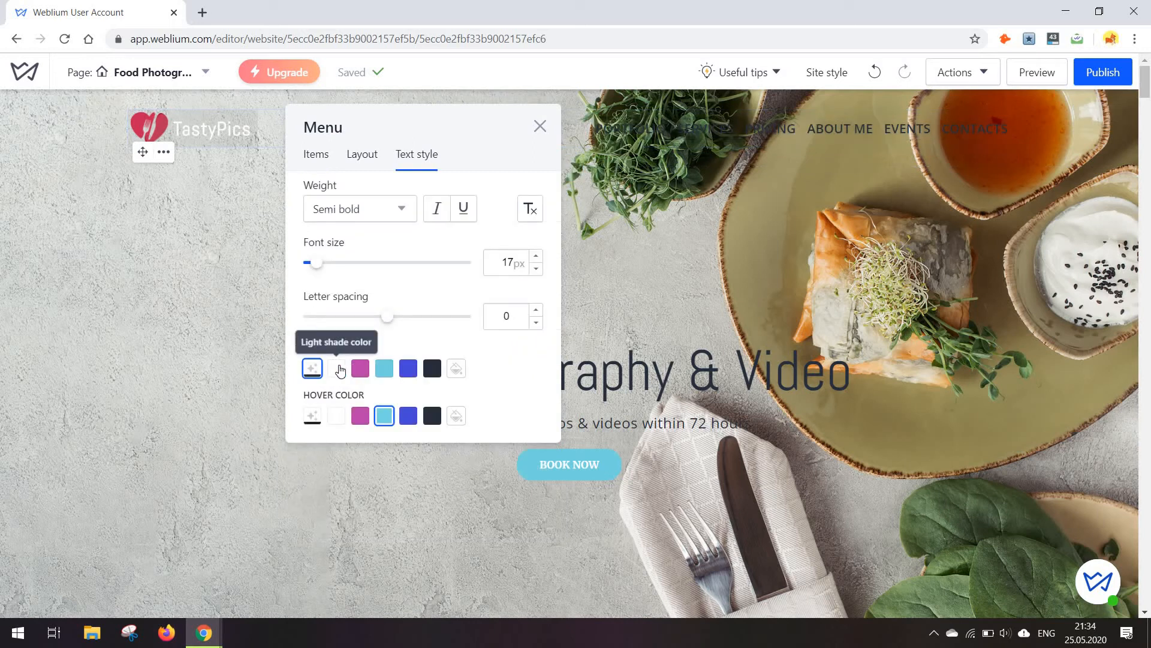
pyautogui.click(339, 369)
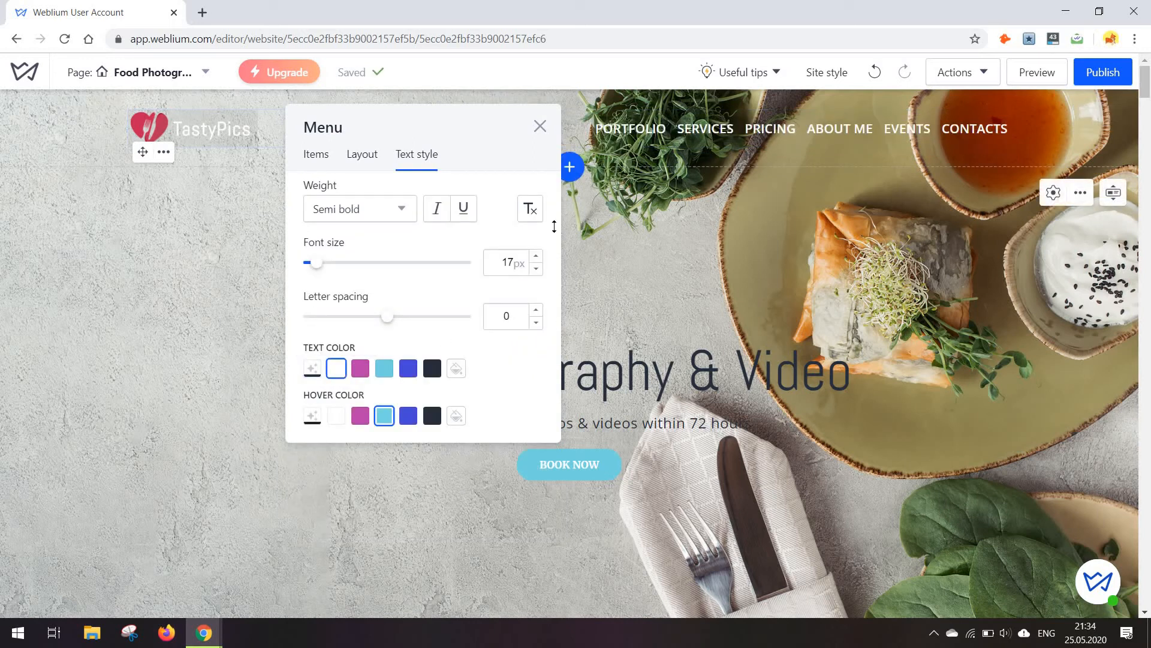
pyautogui.click(602, 271)
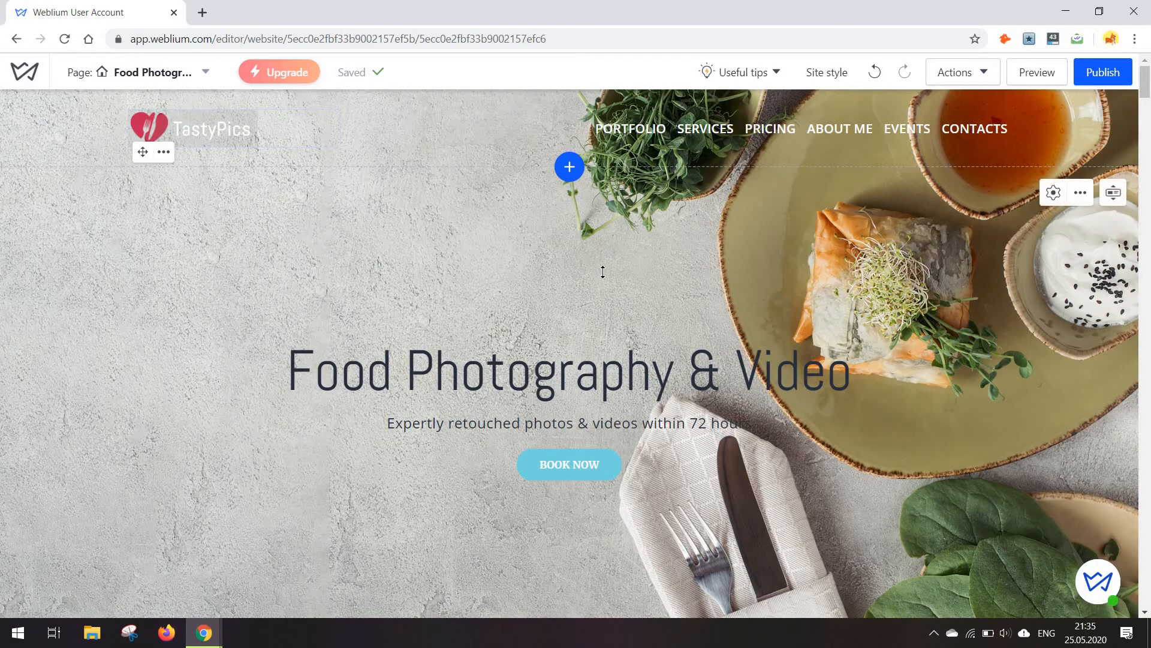
# Give the hero text column a custom gradient background with one stop in dark #272F3C at 17% opacity.
pyautogui.scroll(-3, 603, 271)
pyautogui.scroll(3, 603, 271)
pyautogui.click(673, 378)
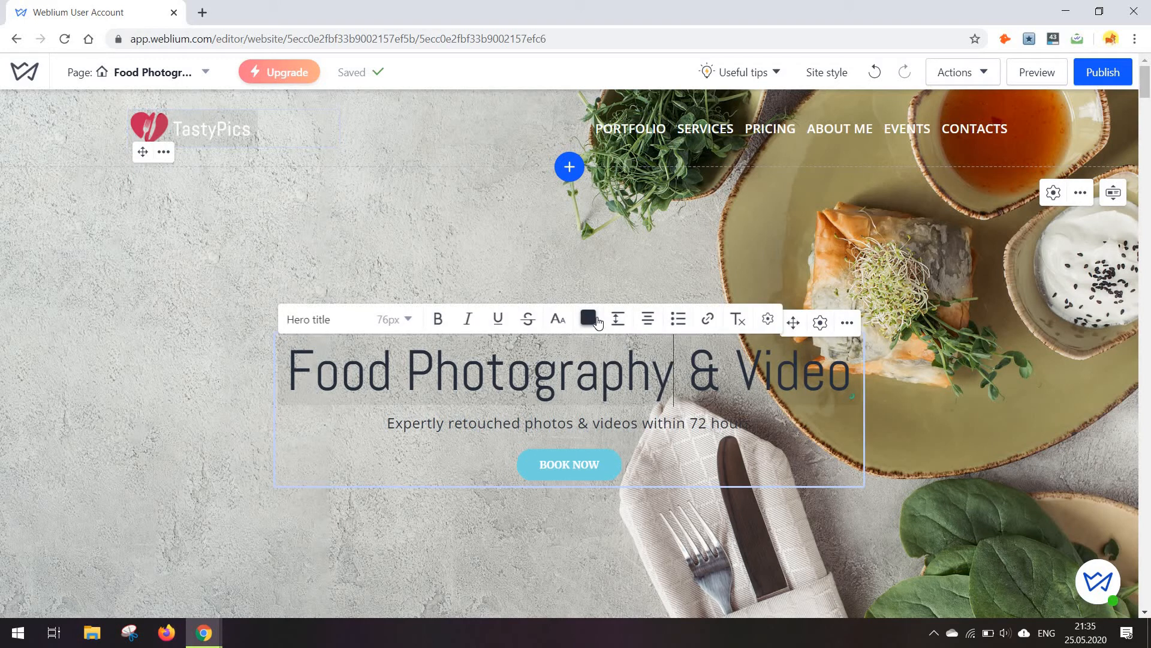
pyautogui.hotkey('ctrl', 'a')
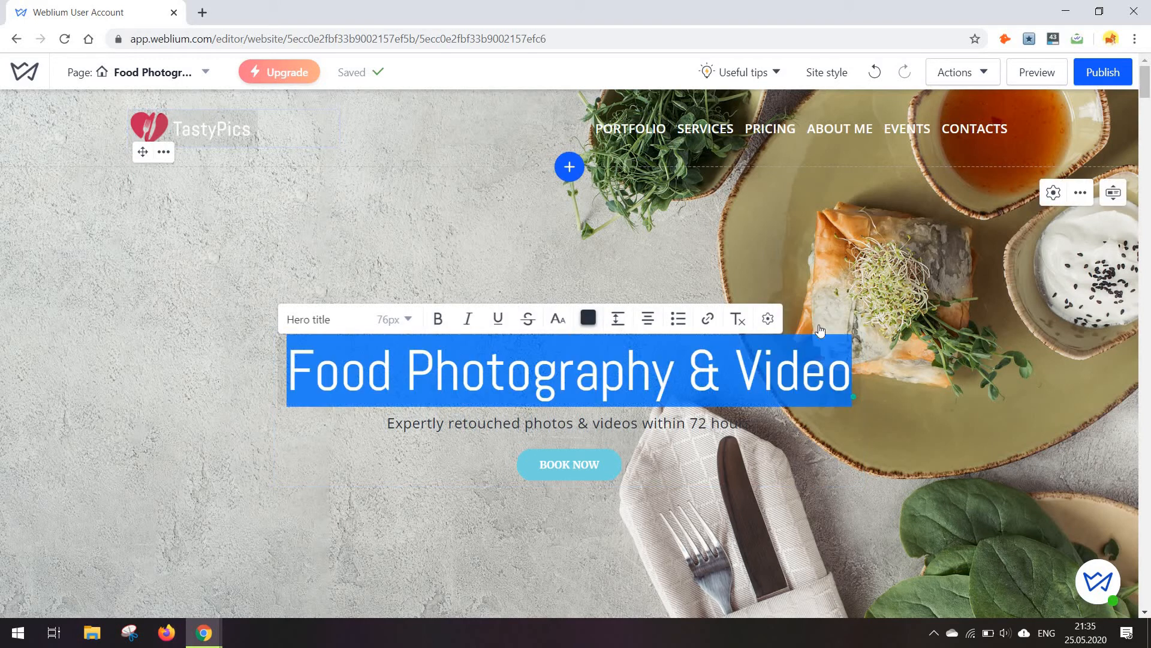
pyautogui.click(819, 324)
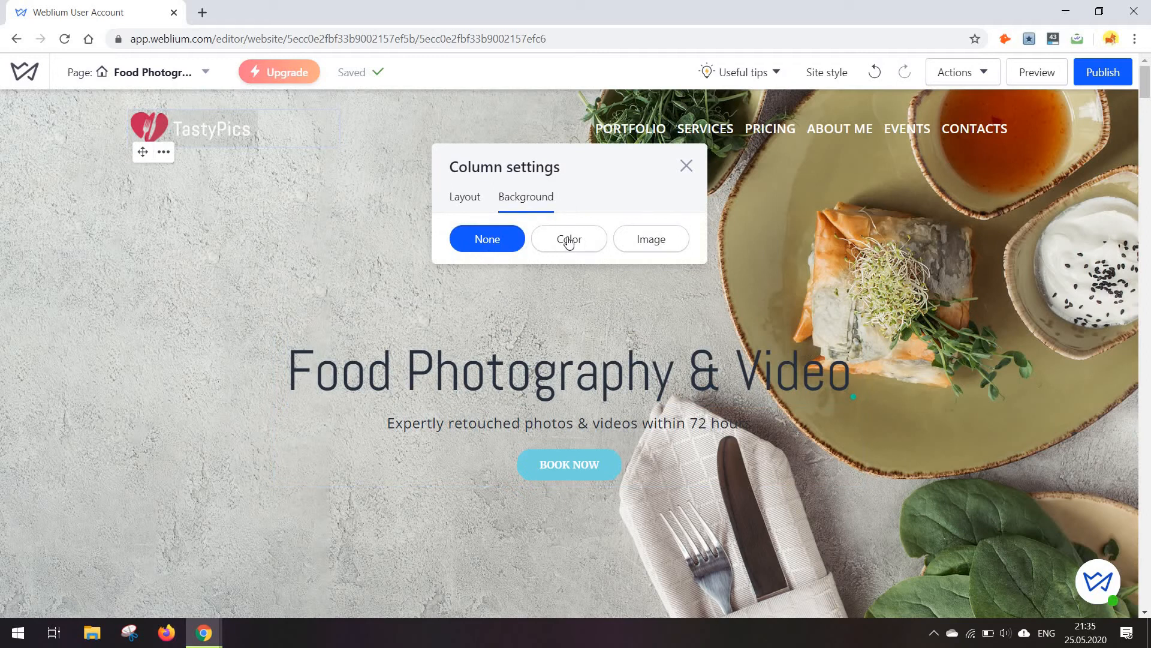
pyautogui.click(569, 241)
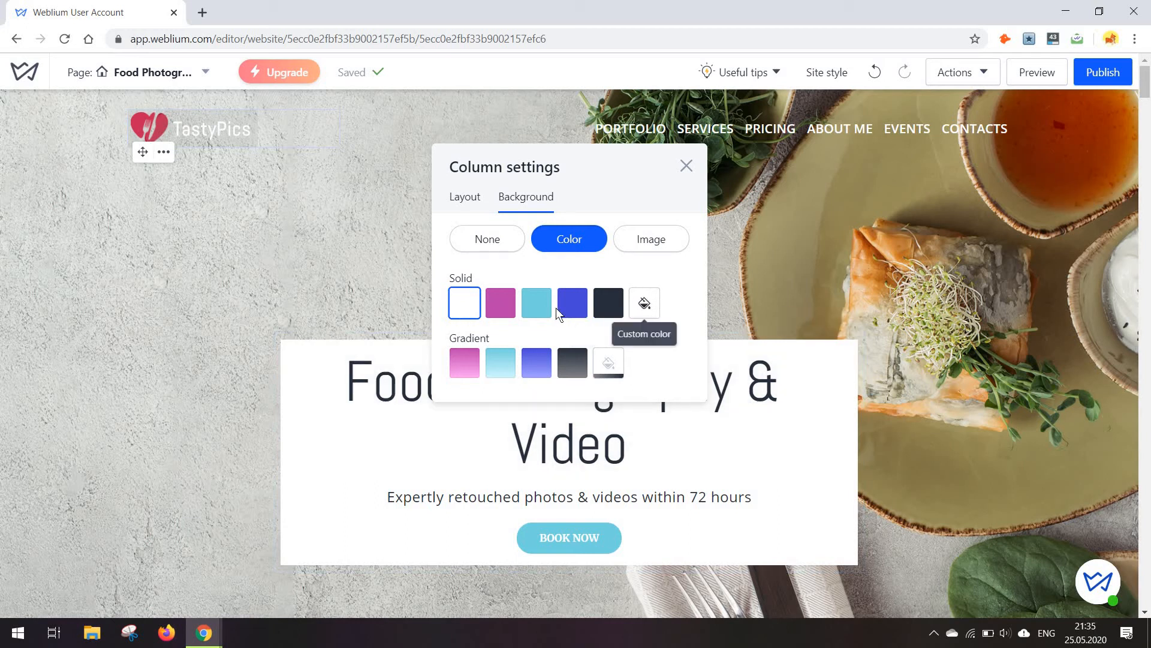
pyautogui.click(604, 356)
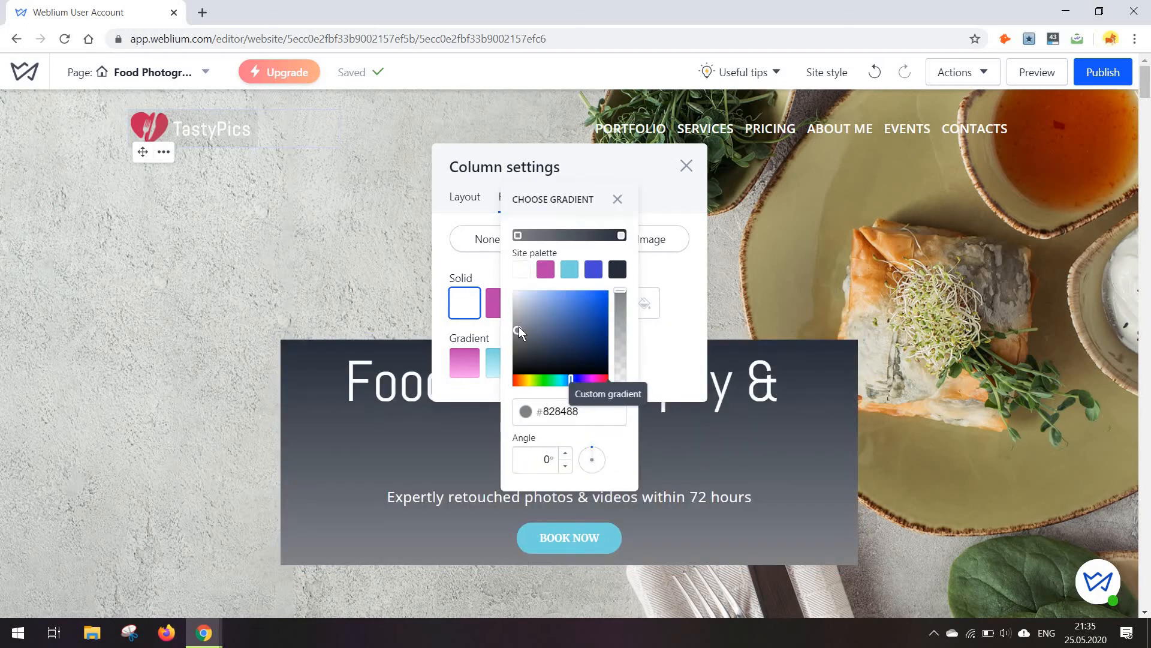
pyautogui.moveTo(519, 331); pyautogui.dragTo(547, 355)
pyautogui.moveTo(620, 366)
pyautogui.mouseDown()
pyautogui.moveTo(623, 378)
pyautogui.moveTo(618, 369)
pyautogui.mouseUp()
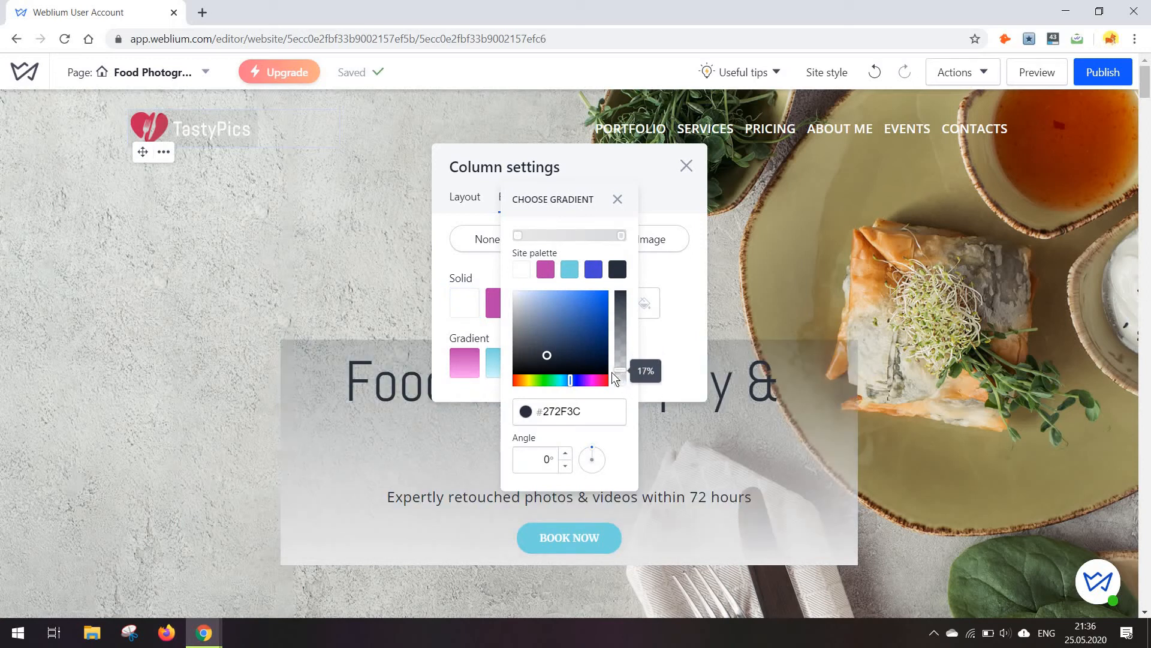
# Set the hero column gradient's other stop to white #FFFFFF and its angle to 172°, and close the column settings.
pyautogui.click(530, 273)
pyautogui.click(520, 275)
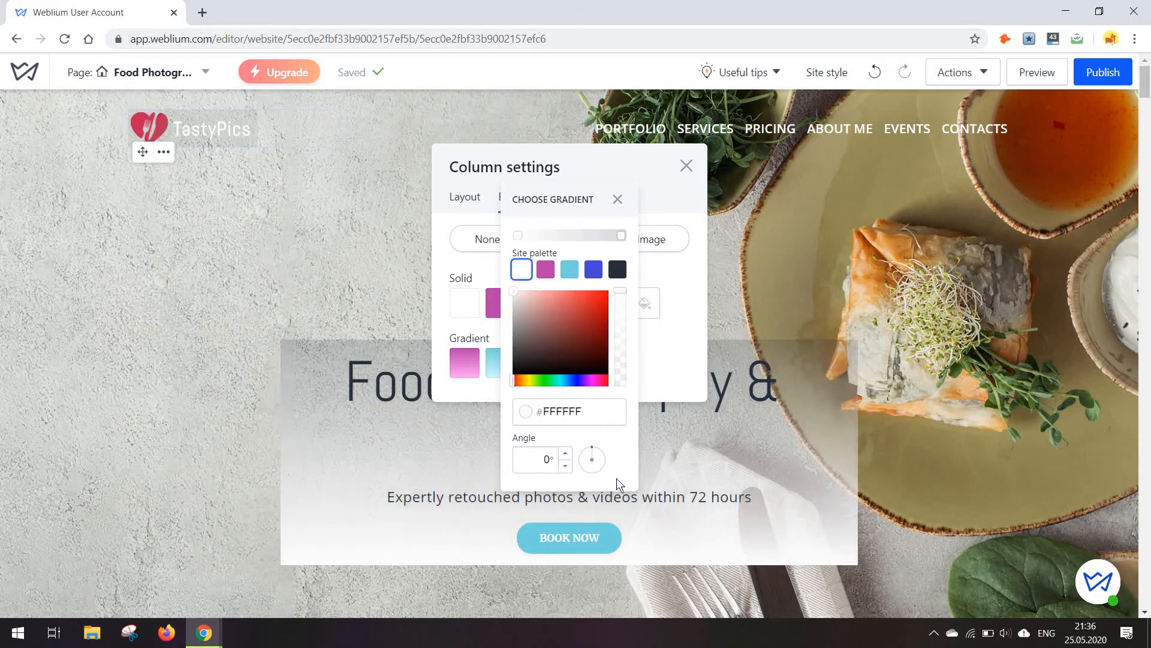
pyautogui.click(603, 455)
pyautogui.click(599, 497)
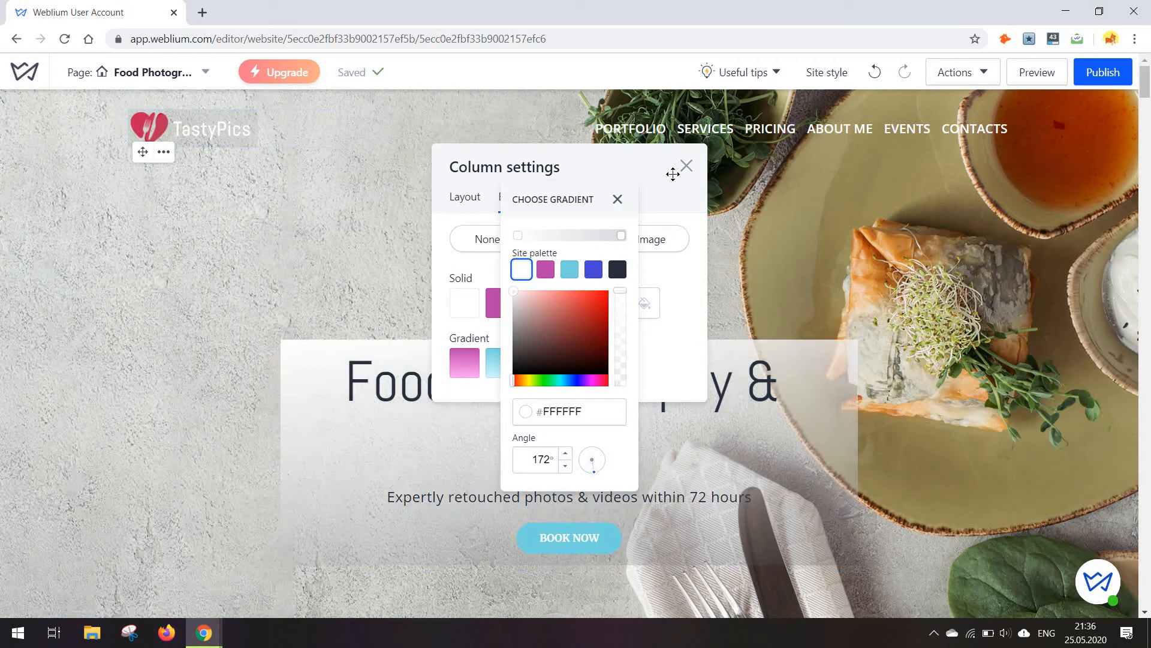
pyautogui.click(691, 178)
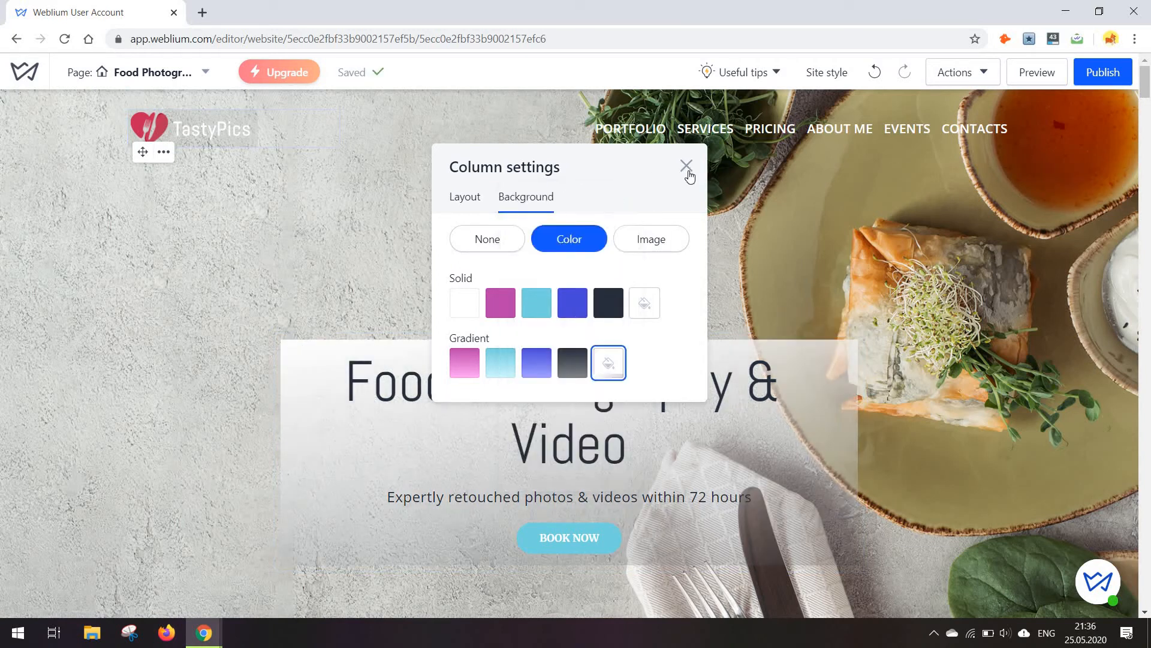
pyautogui.click(861, 300)
# Reduce the height of the item images in the Portfolio section to less than half.
pyautogui.scroll(-2, 931, 385)
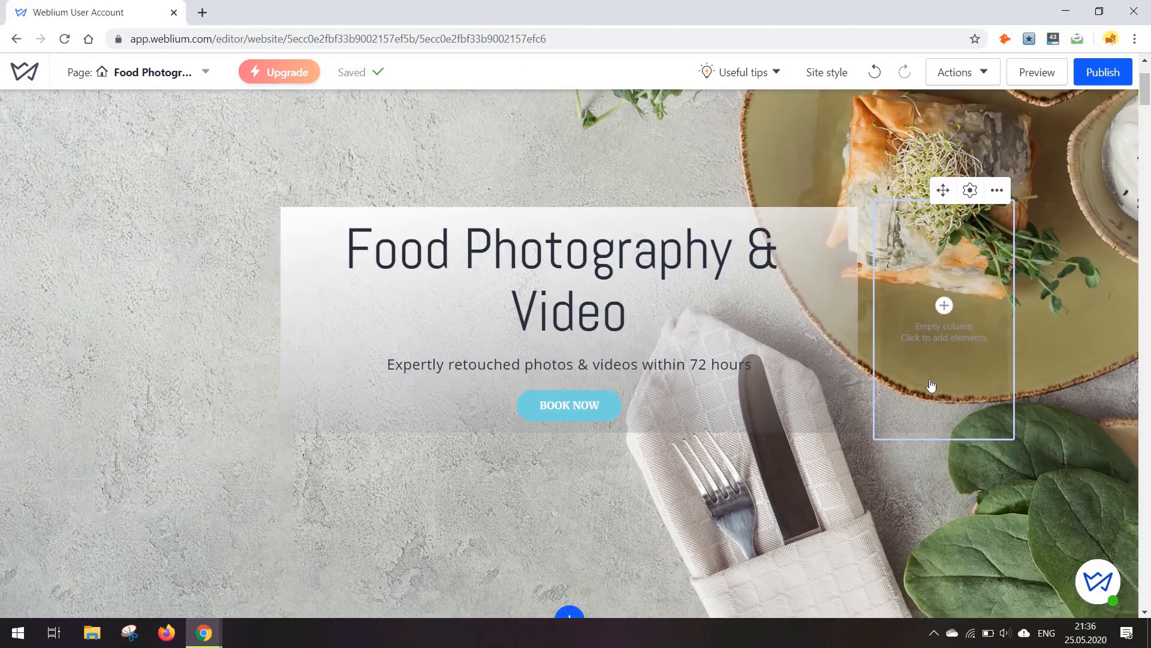
pyautogui.scroll(-5, 930, 379)
pyautogui.scroll(-5, 929, 379)
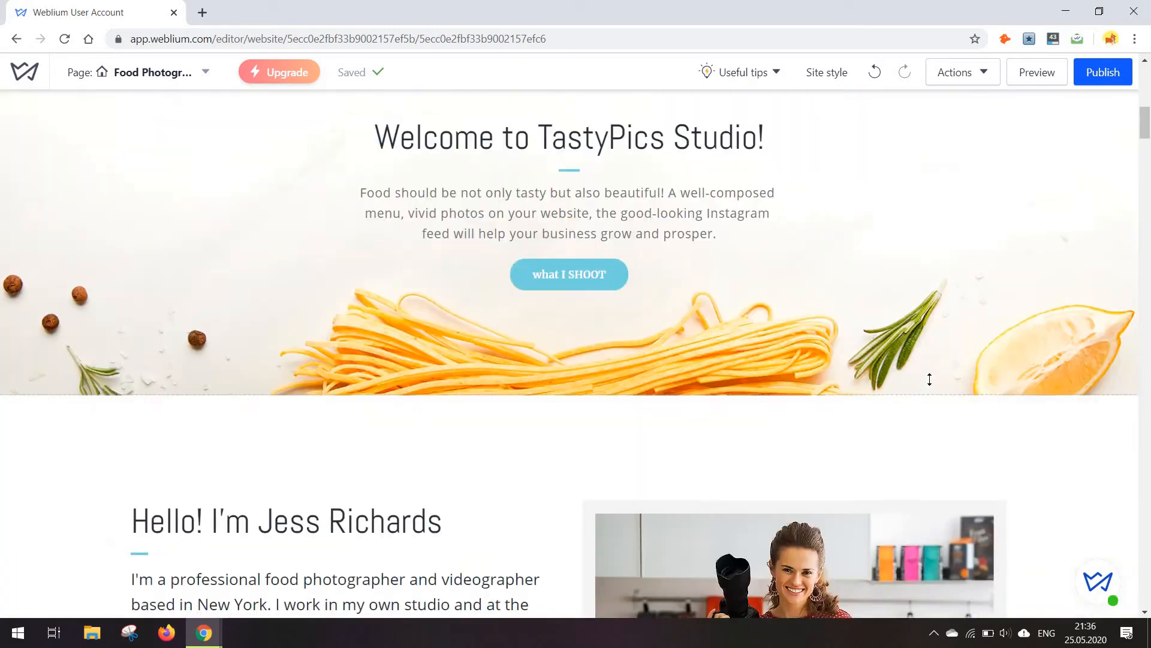
pyautogui.scroll(-10, 930, 386)
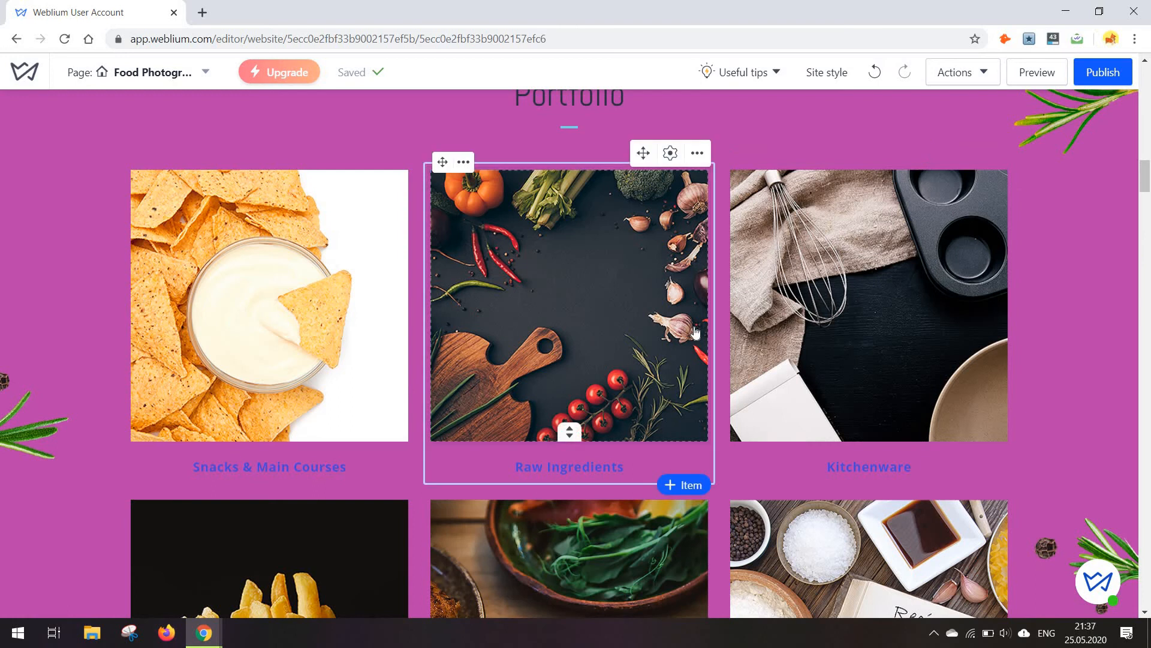
pyautogui.scroll(1, 694, 331)
pyautogui.scroll(2, 694, 331)
pyautogui.scroll(-3, 695, 332)
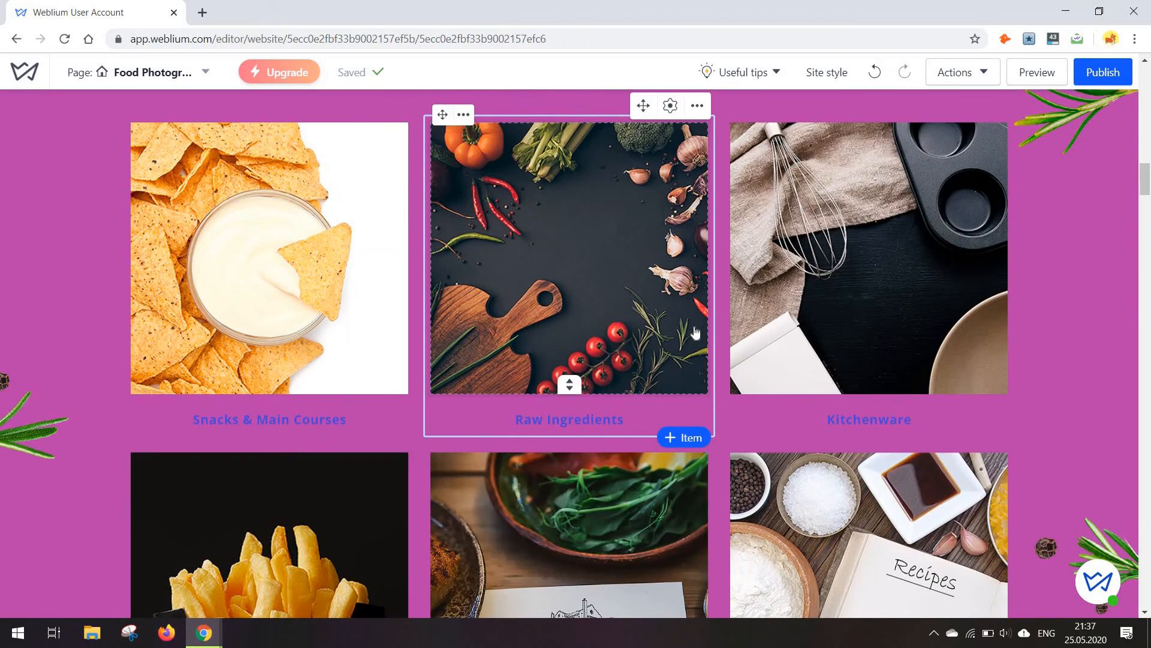
pyautogui.scroll(-4, 695, 332)
pyautogui.scroll(1, 569, 543)
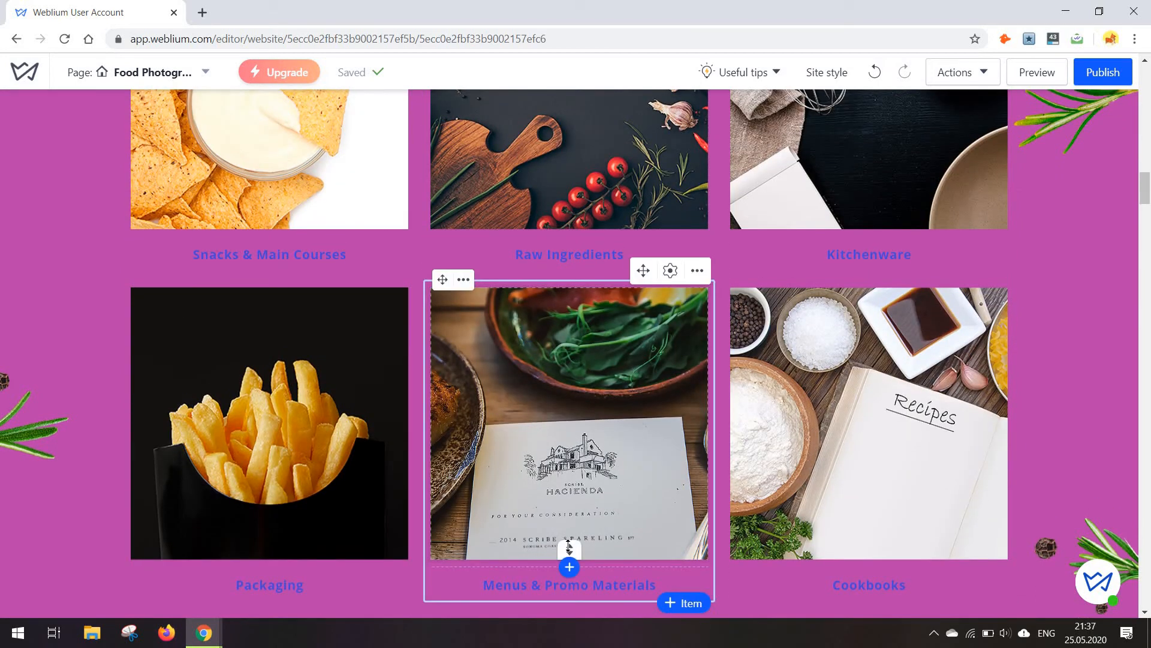
pyautogui.moveTo(568, 545); pyautogui.dragTo(571, 356)
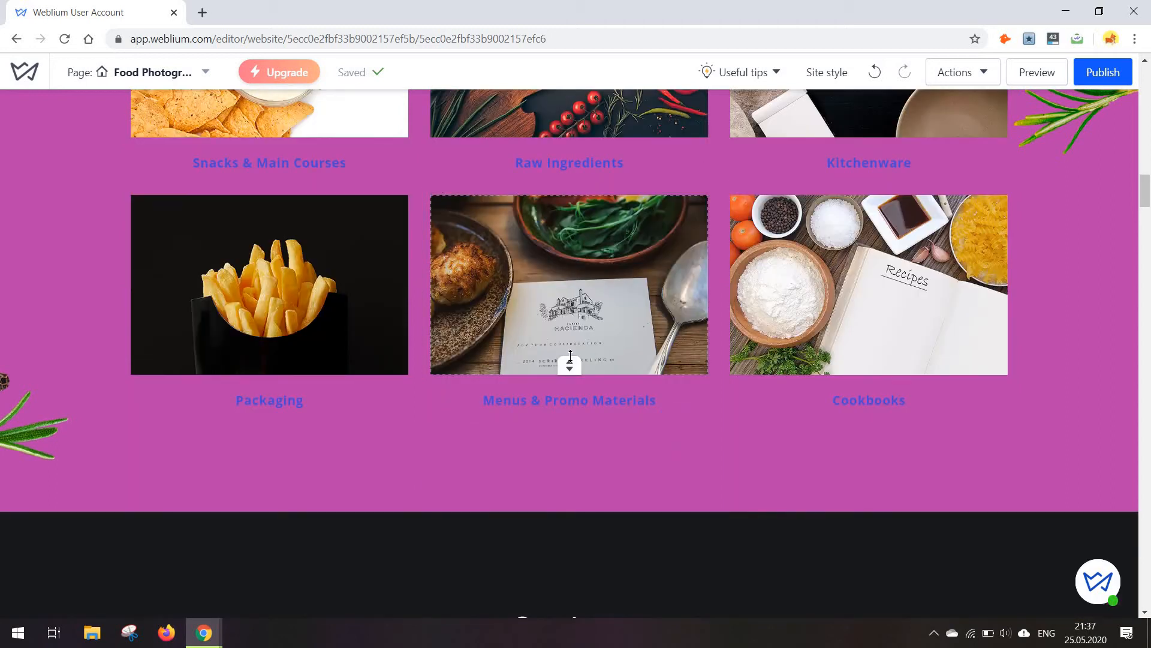
pyautogui.scroll(5, 572, 362)
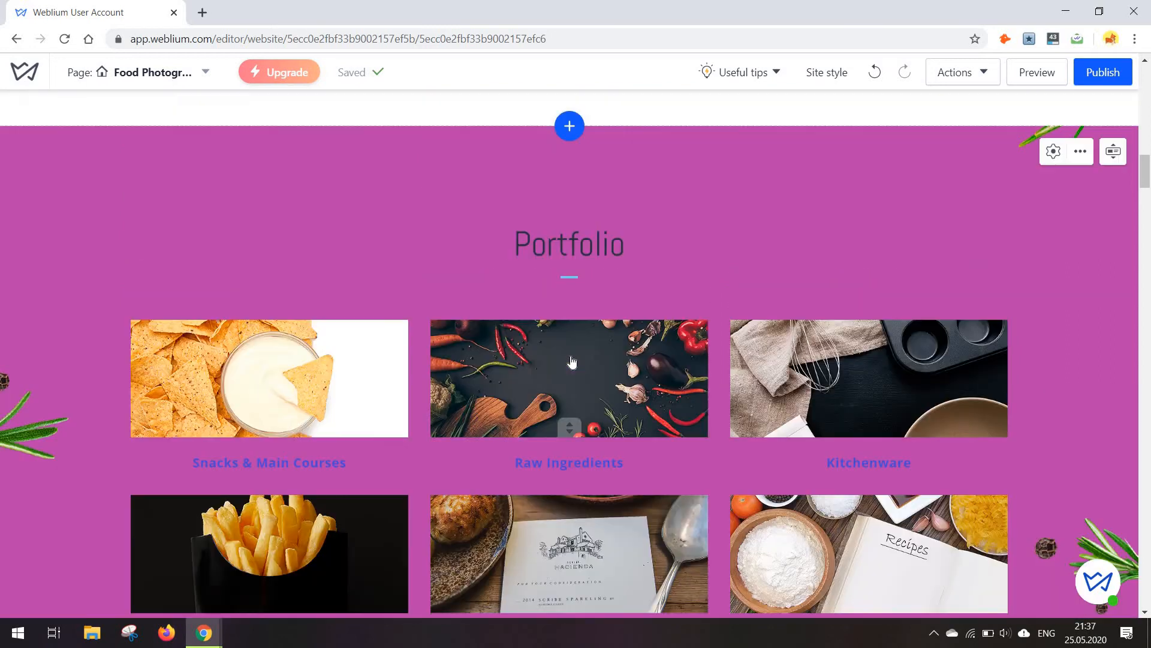
pyautogui.moveTo(543, 546); pyautogui.dragTo(540, 552)
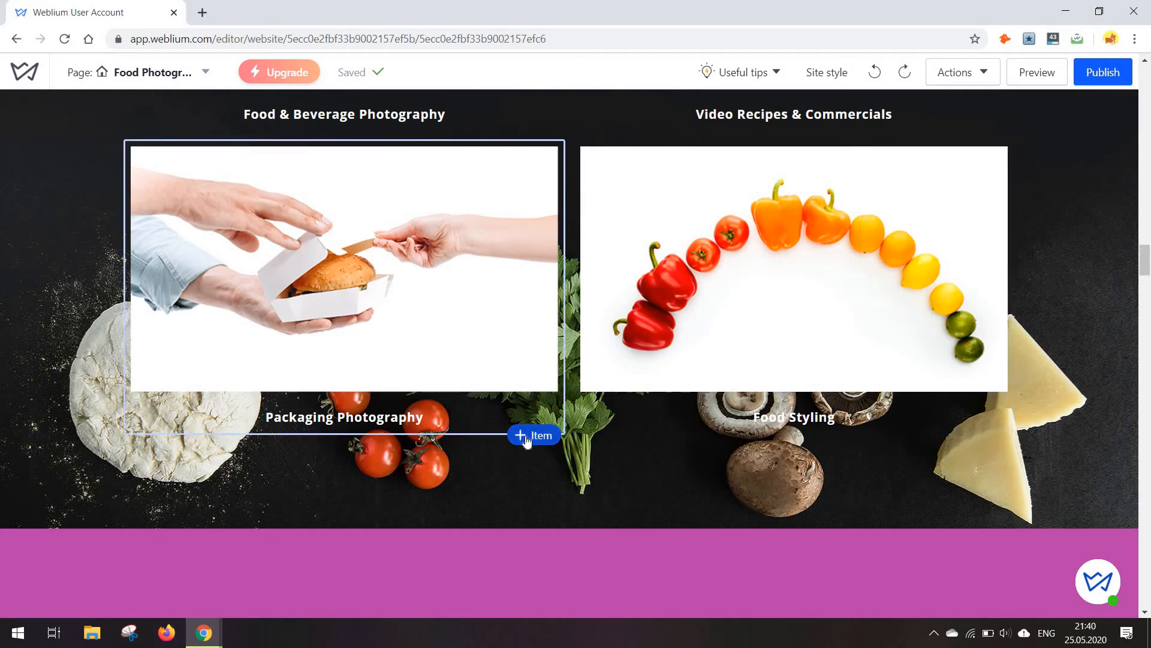
# Add two more items after Packaging Photography in the Portfolio section by duplicating that item twice.
pyautogui.click(534, 435)
pyautogui.scroll(-3, 526, 441)
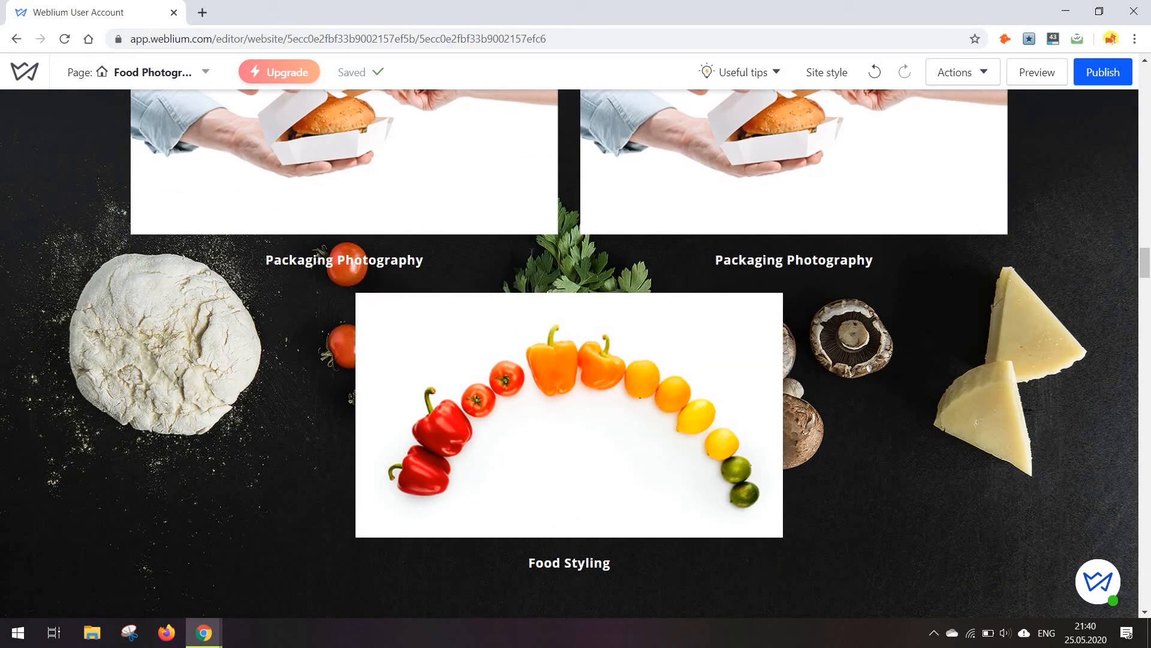
pyautogui.click(533, 278)
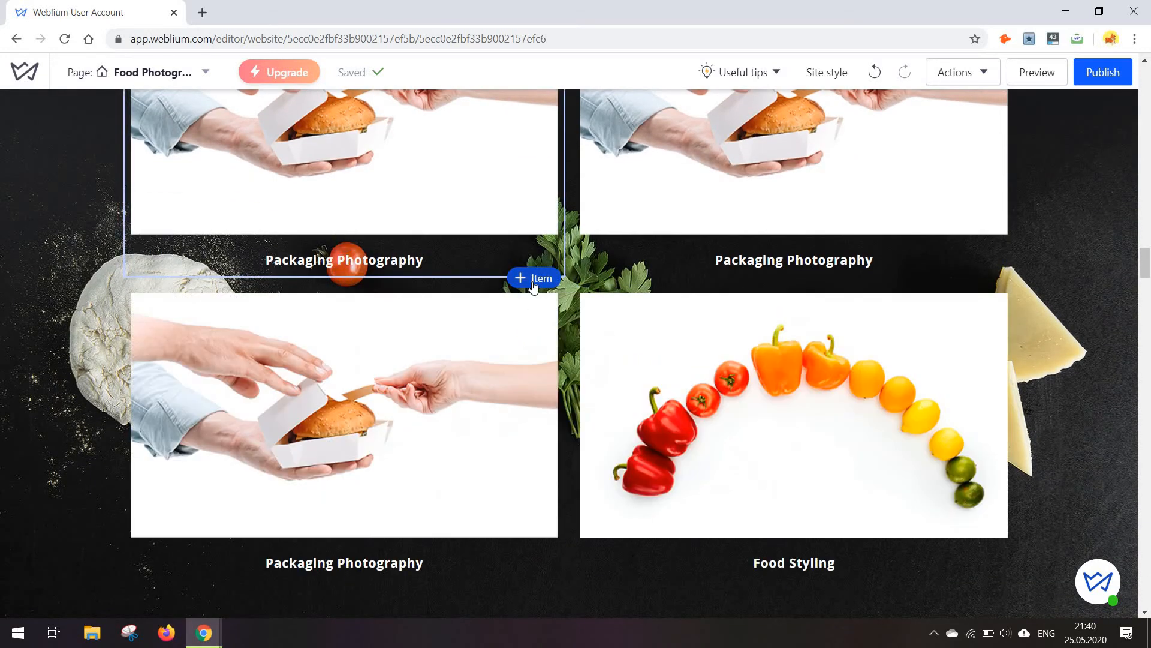
pyautogui.scroll(8, 533, 286)
pyautogui.scroll(-10, 533, 287)
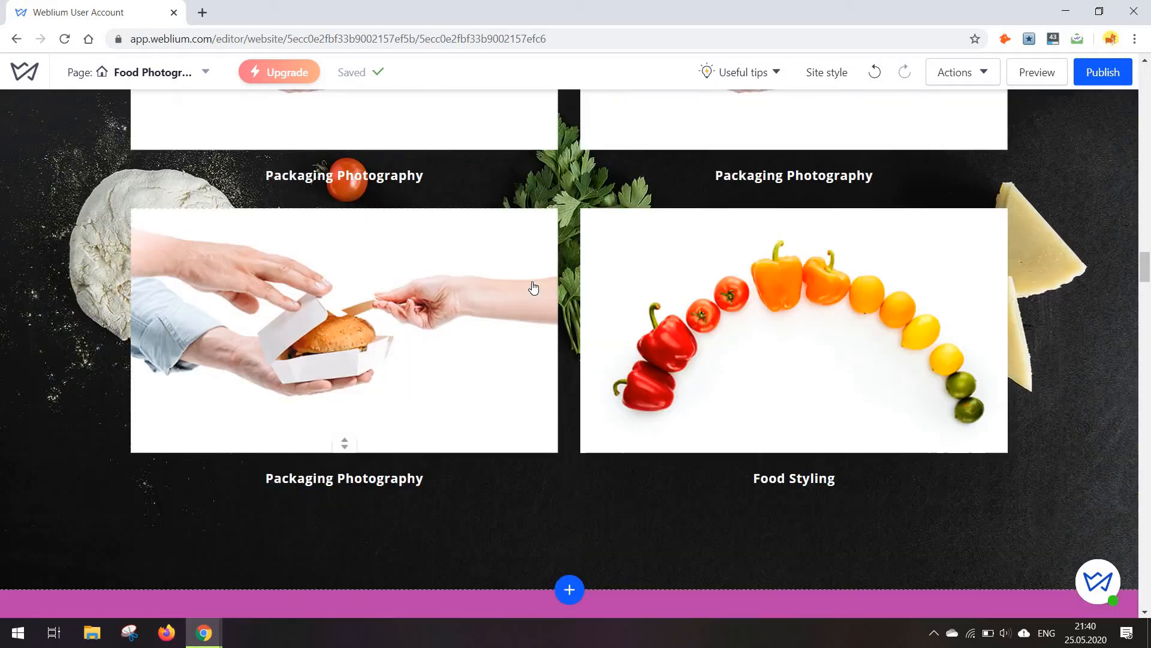
# Add an empty column below the In-Studio content in the Rates section and insert a Text element into it.
pyautogui.scroll(-8, 533, 285)
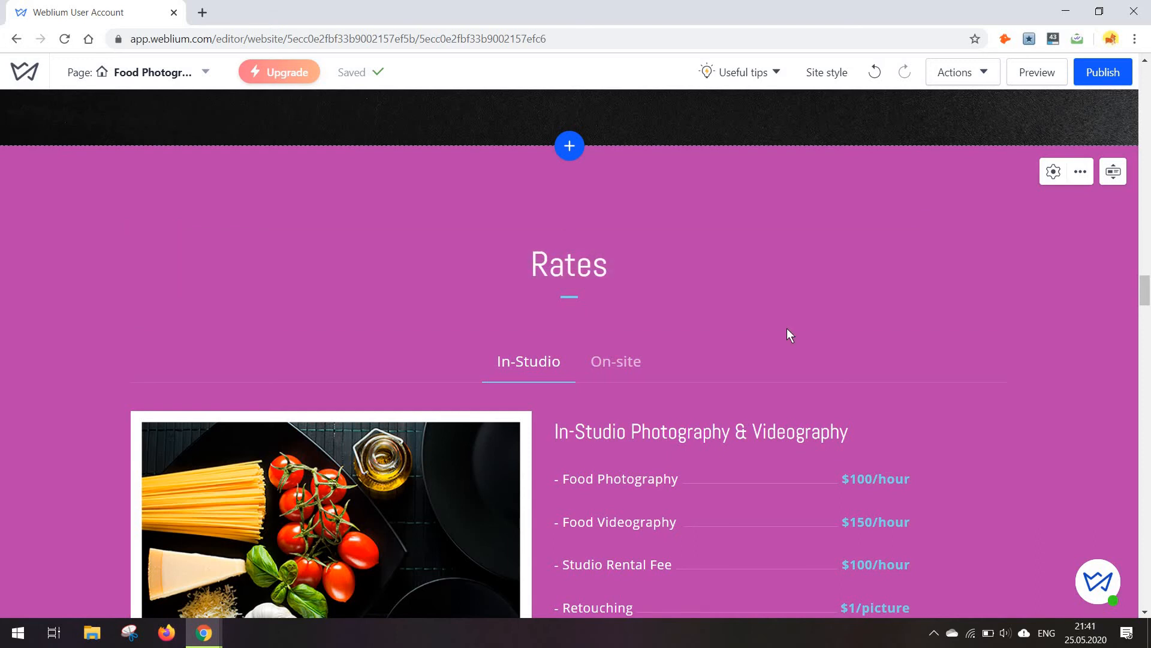
pyautogui.scroll(-5, 786, 328)
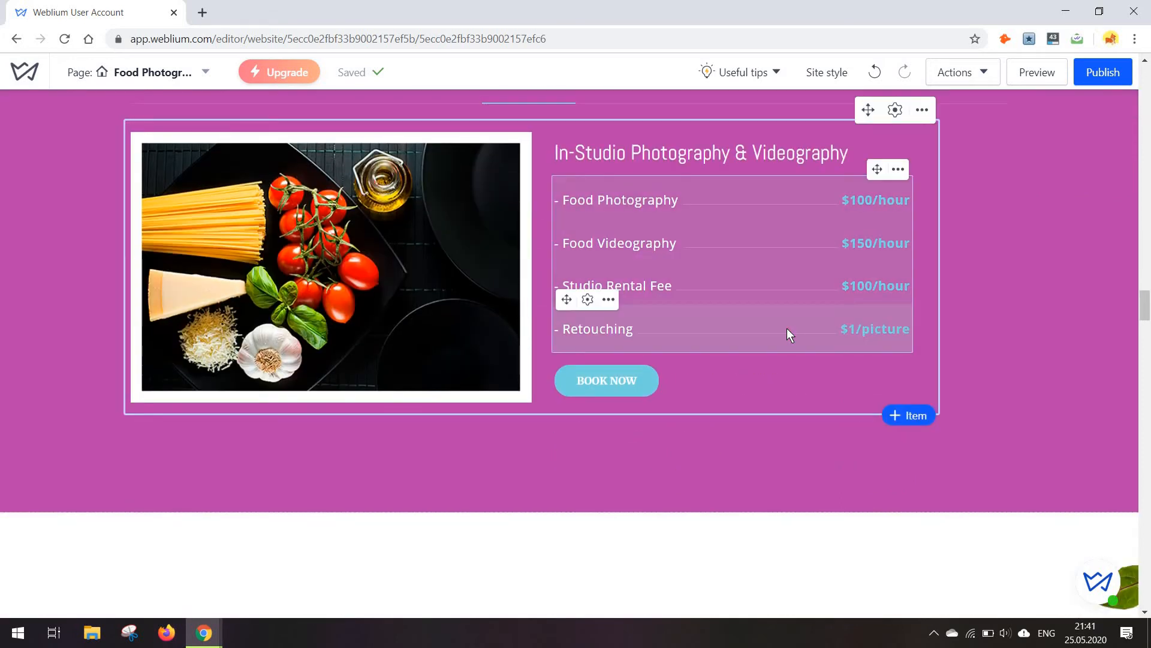
pyautogui.scroll(2, 787, 329)
pyautogui.scroll(-3, 749, 354)
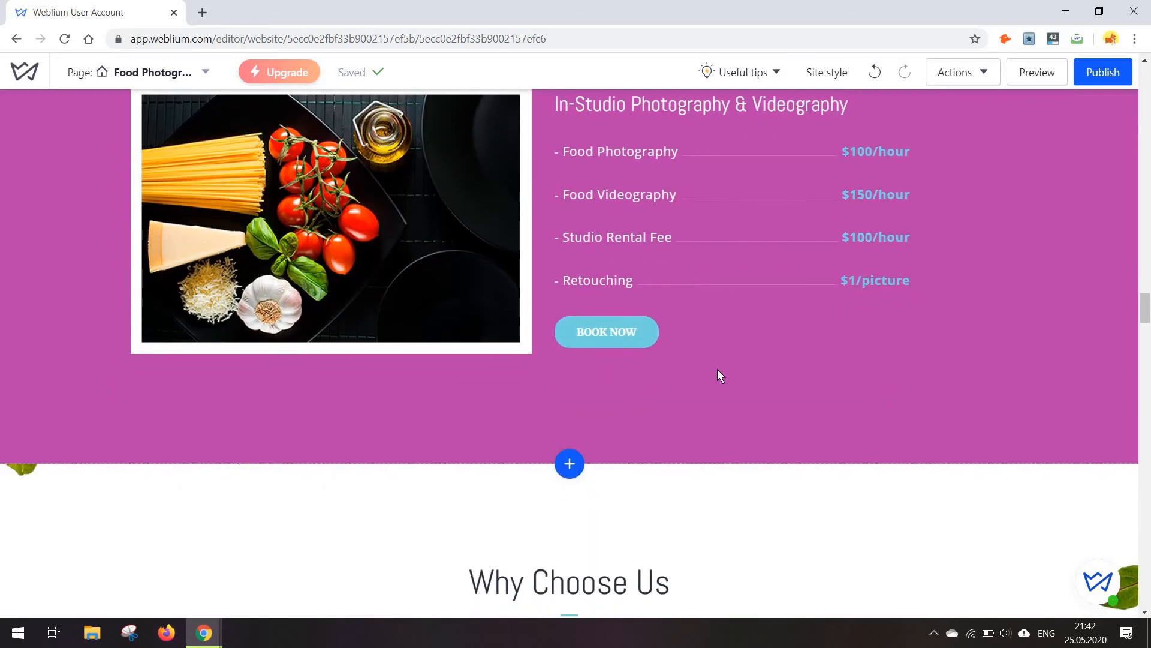
pyautogui.scroll(3, 582, 417)
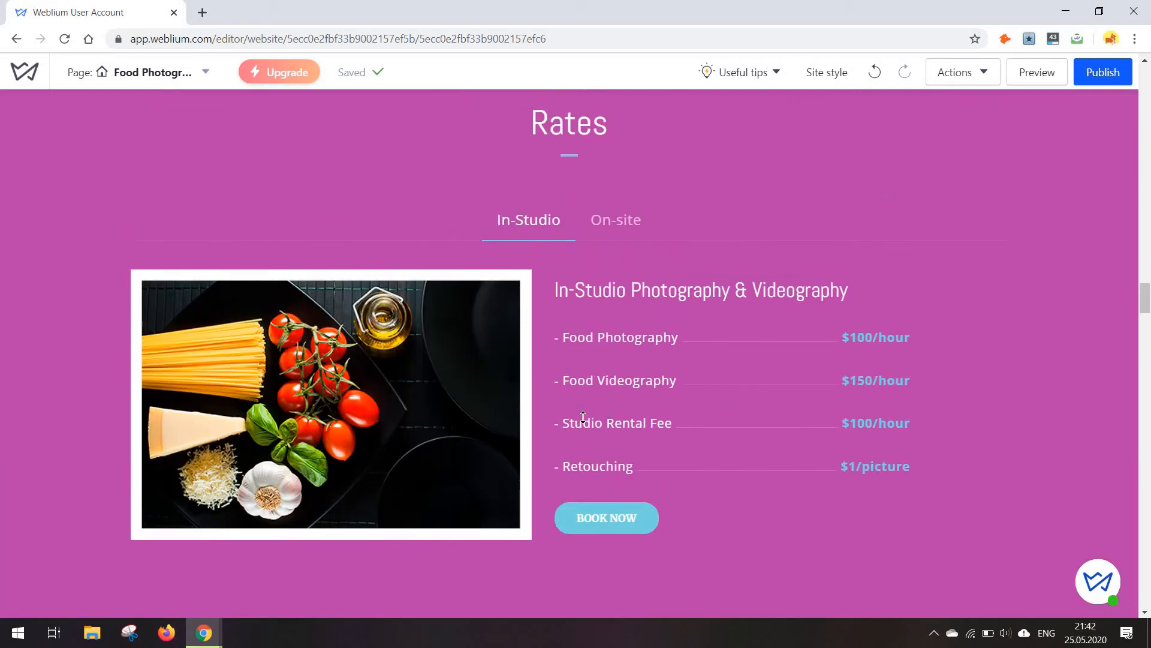
pyautogui.scroll(-2, 558, 422)
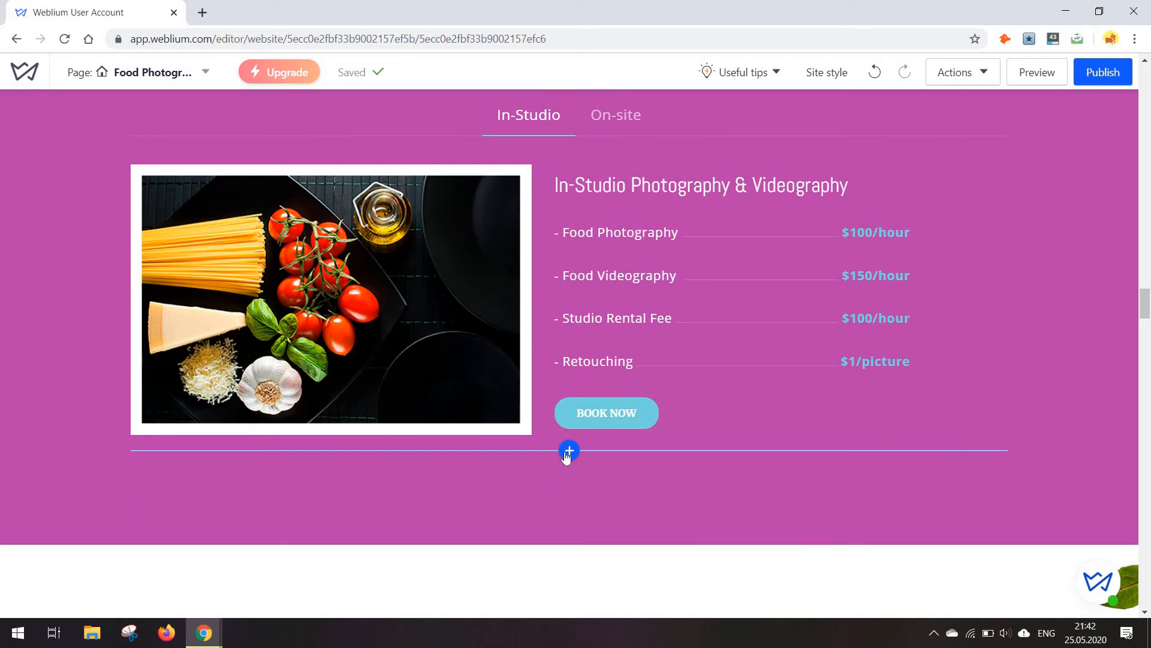
pyautogui.click(568, 457)
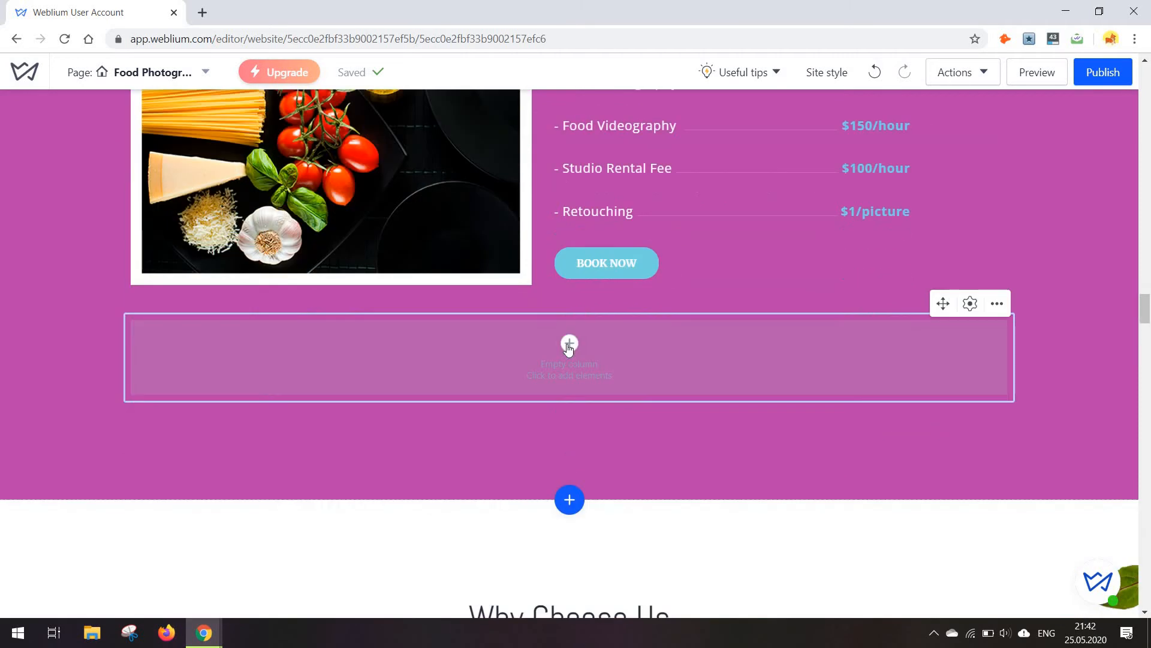
pyautogui.click(569, 344)
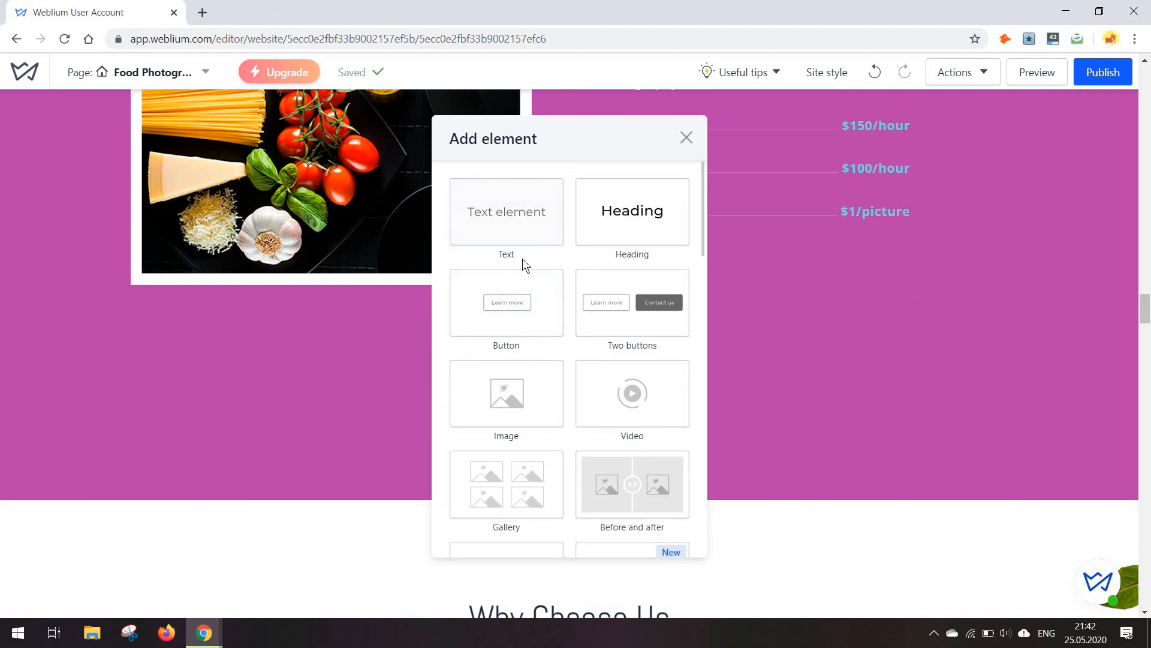
pyautogui.scroll(-3, 523, 258)
pyautogui.scroll(3, 517, 244)
pyautogui.click(507, 216)
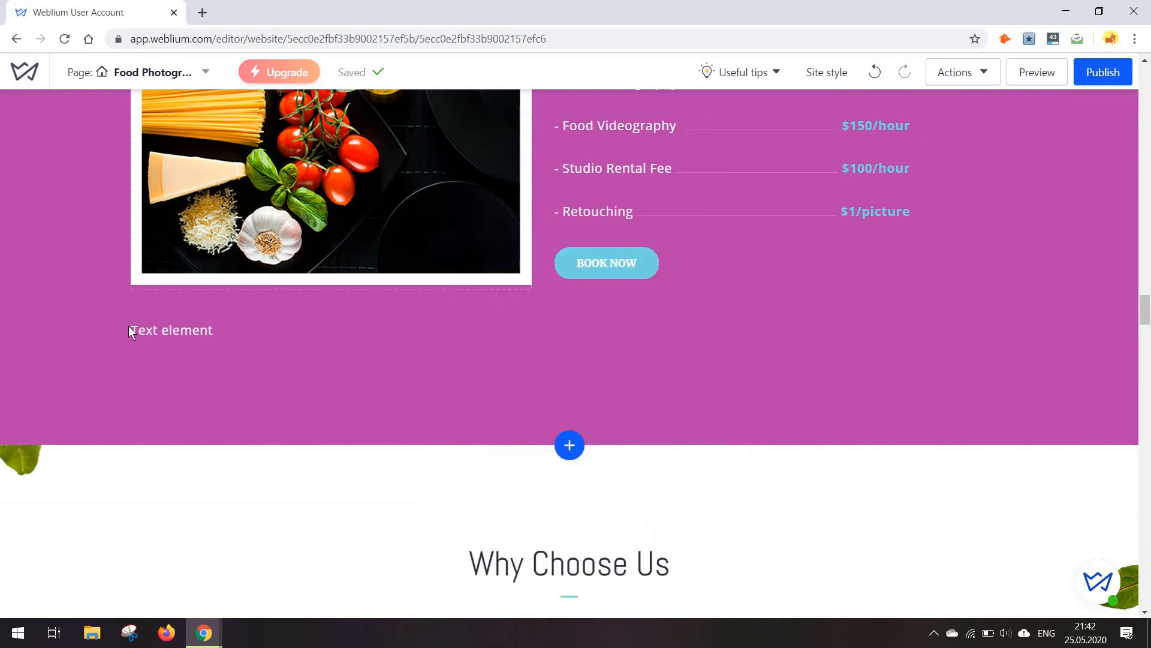
# Center-align the new text element at the end of the Rates section.
pyautogui.doubleClick(179, 330)
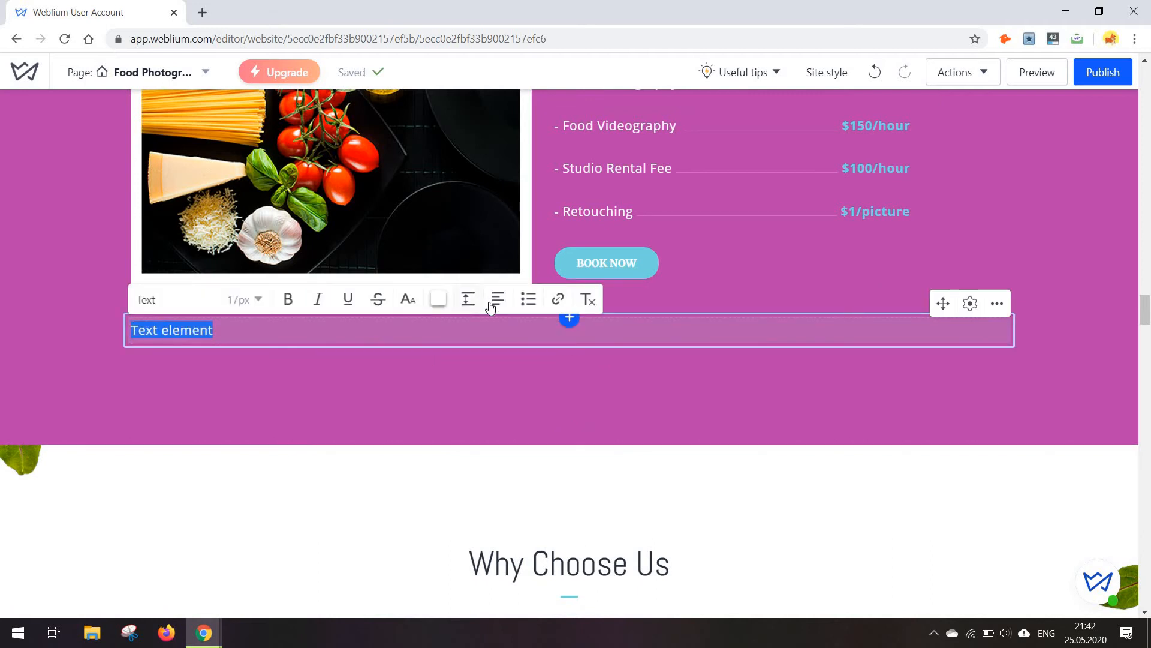
pyautogui.click(497, 300)
pyautogui.click(483, 331)
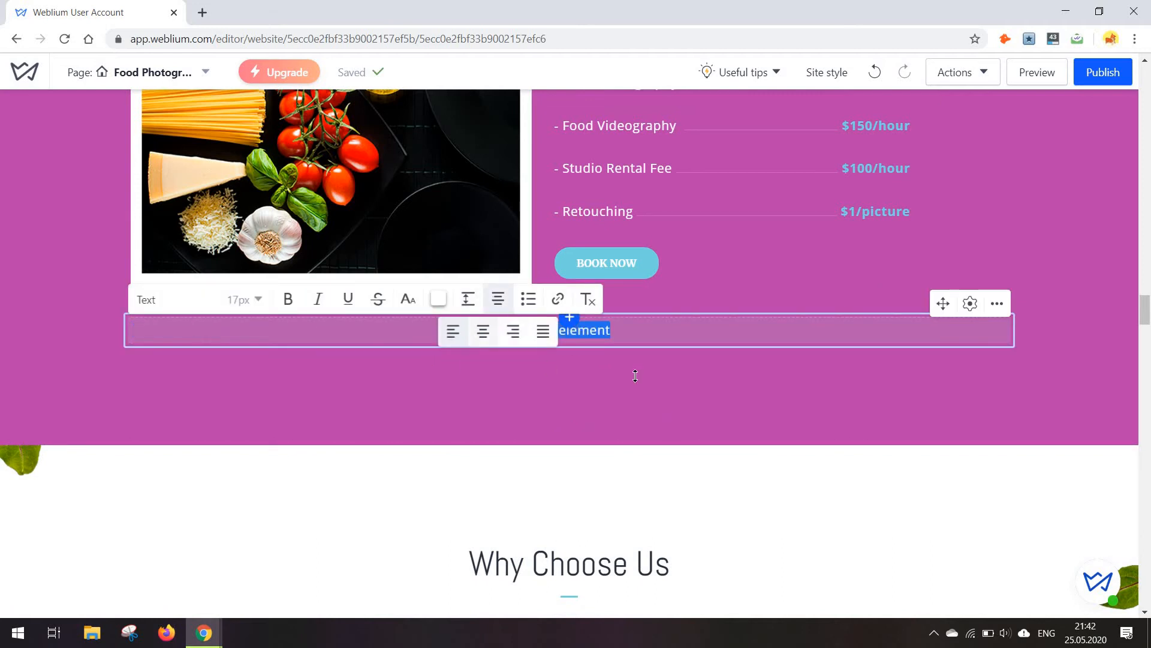
pyautogui.click(654, 352)
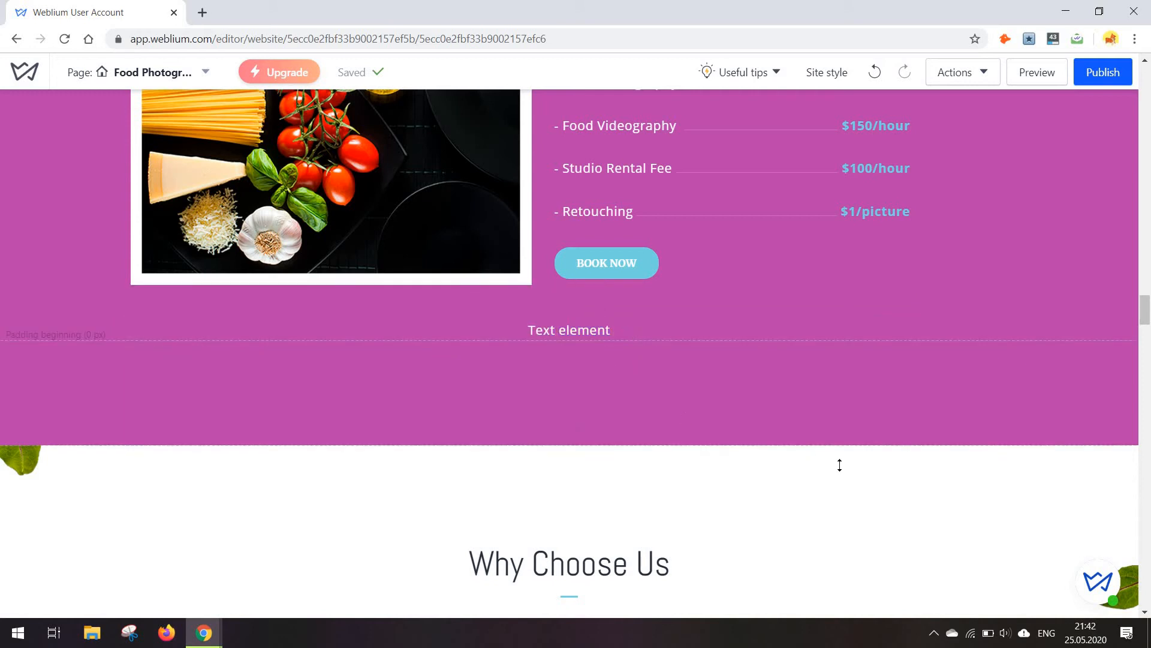
# Examine the remaining page sections from Why Choose Us through Featured Works, Testimonials and Contact Me down to the footer.
pyautogui.scroll(-15, 876, 389)
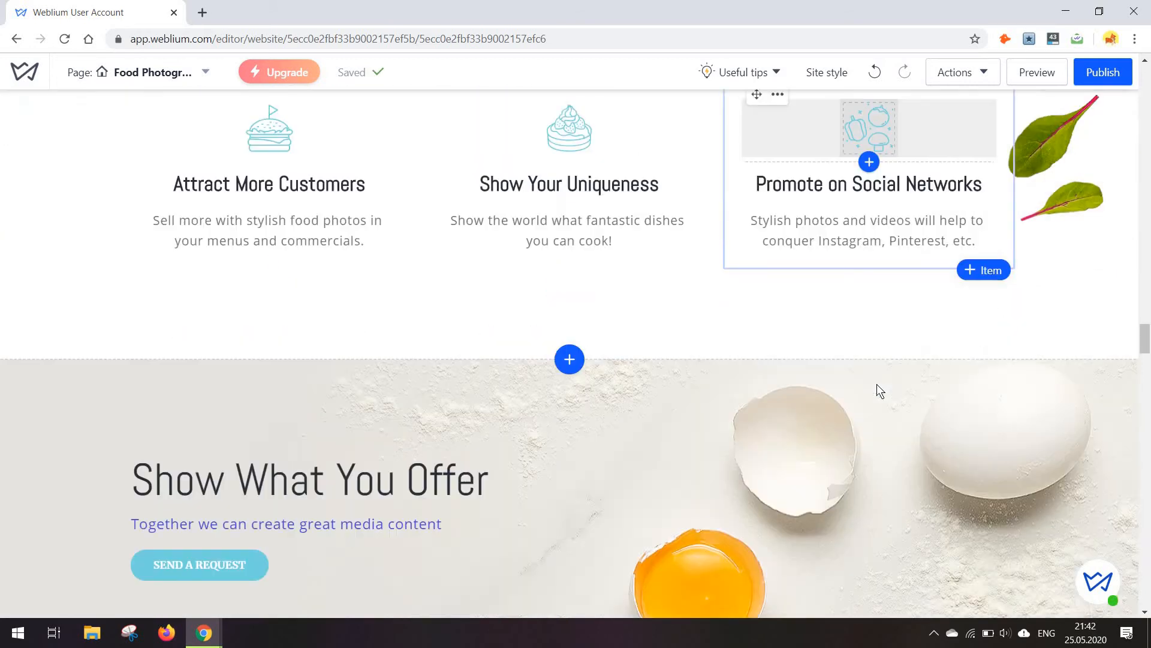
pyautogui.scroll(-3, 877, 391)
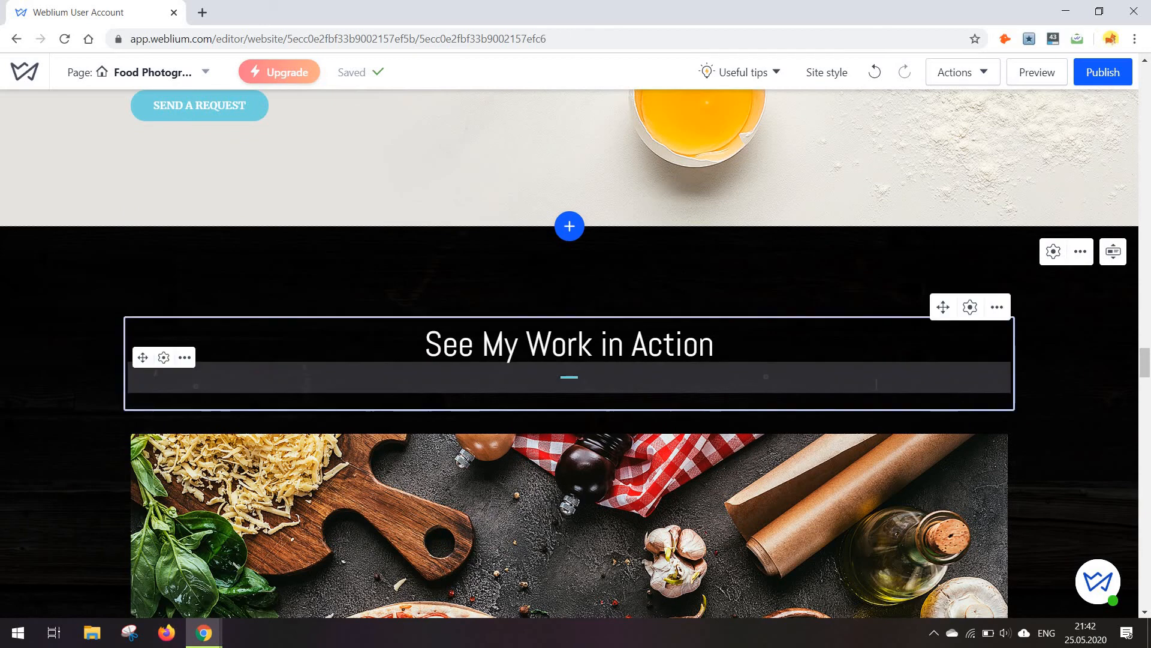
pyautogui.scroll(-8, 877, 391)
pyautogui.scroll(-10, 878, 390)
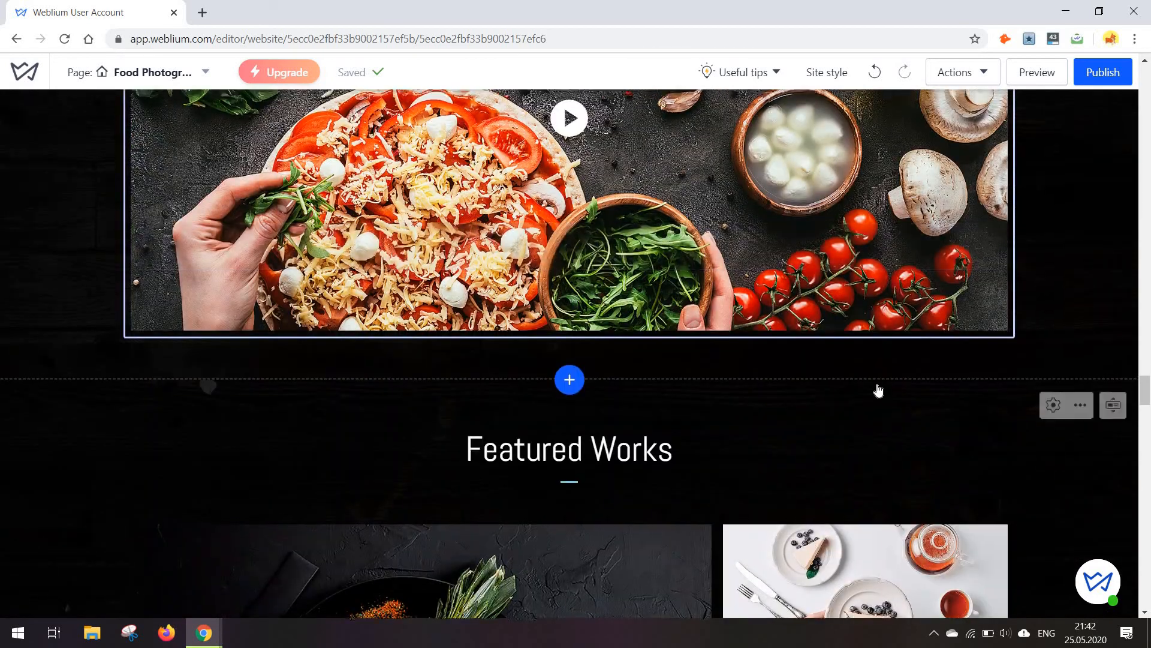
pyautogui.scroll(-2, 877, 389)
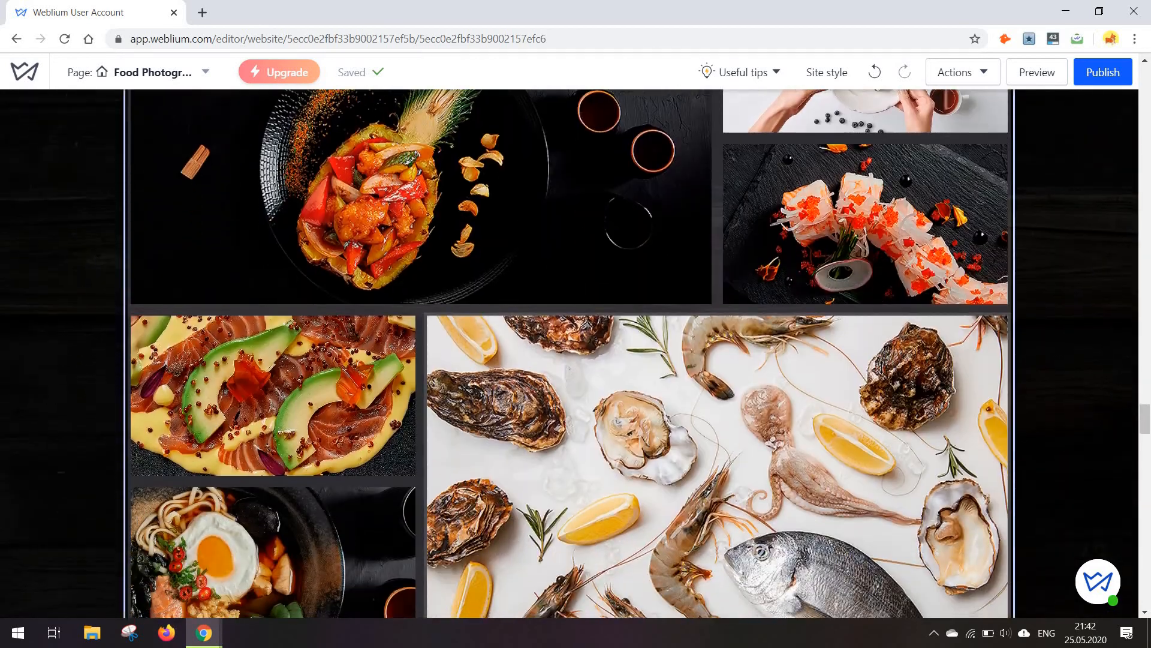
pyautogui.scroll(-18, 882, 367)
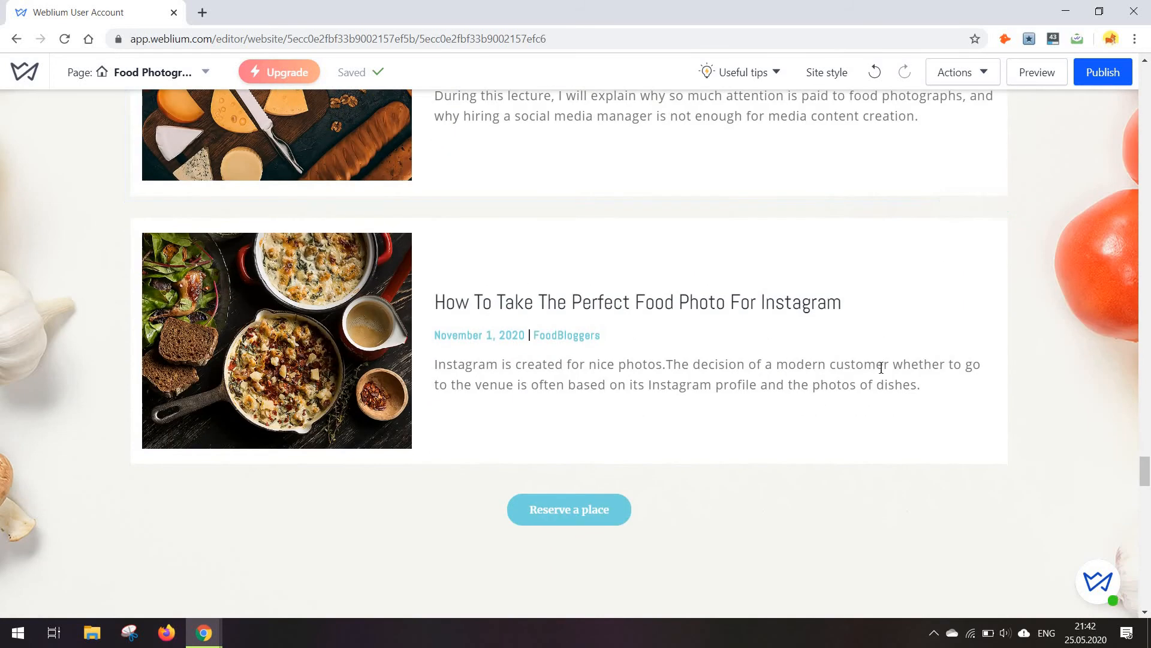
pyautogui.scroll(-5, 881, 367)
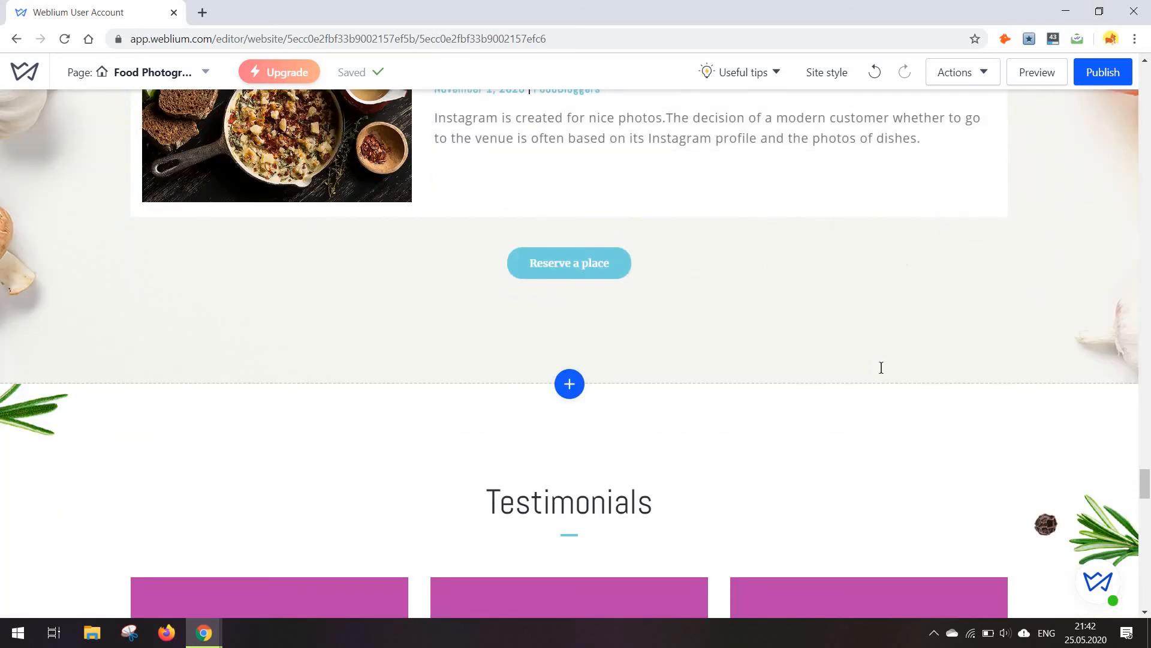
pyautogui.scroll(-8, 882, 367)
pyautogui.scroll(-5, 881, 367)
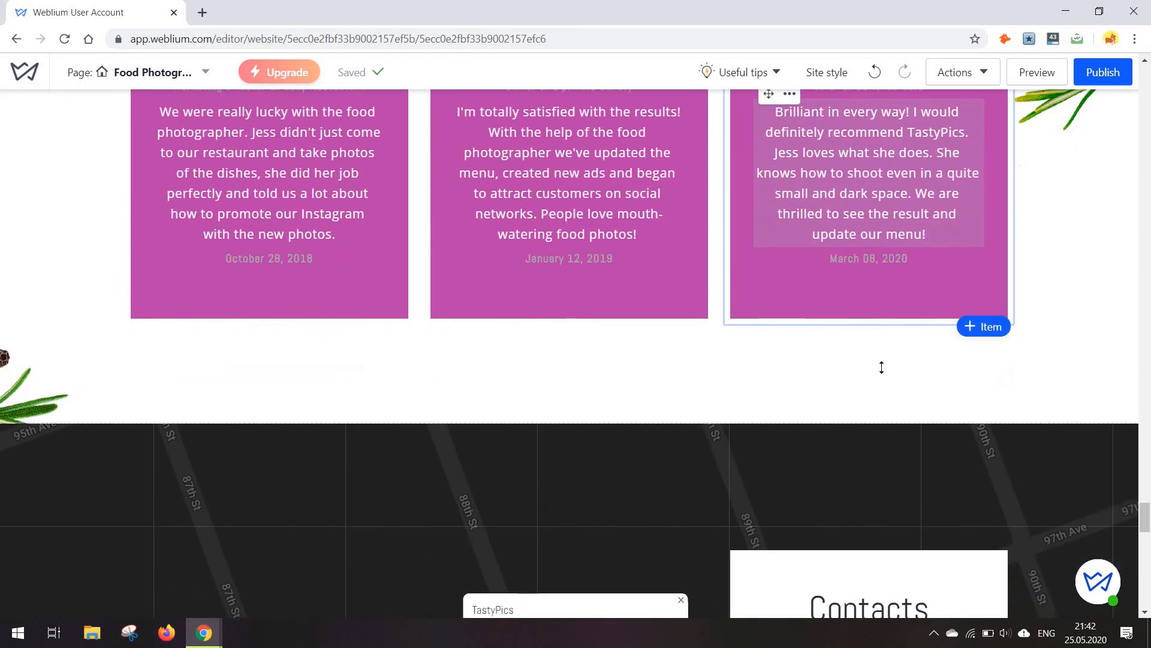
pyautogui.scroll(3, 881, 366)
pyautogui.scroll(-12, 881, 367)
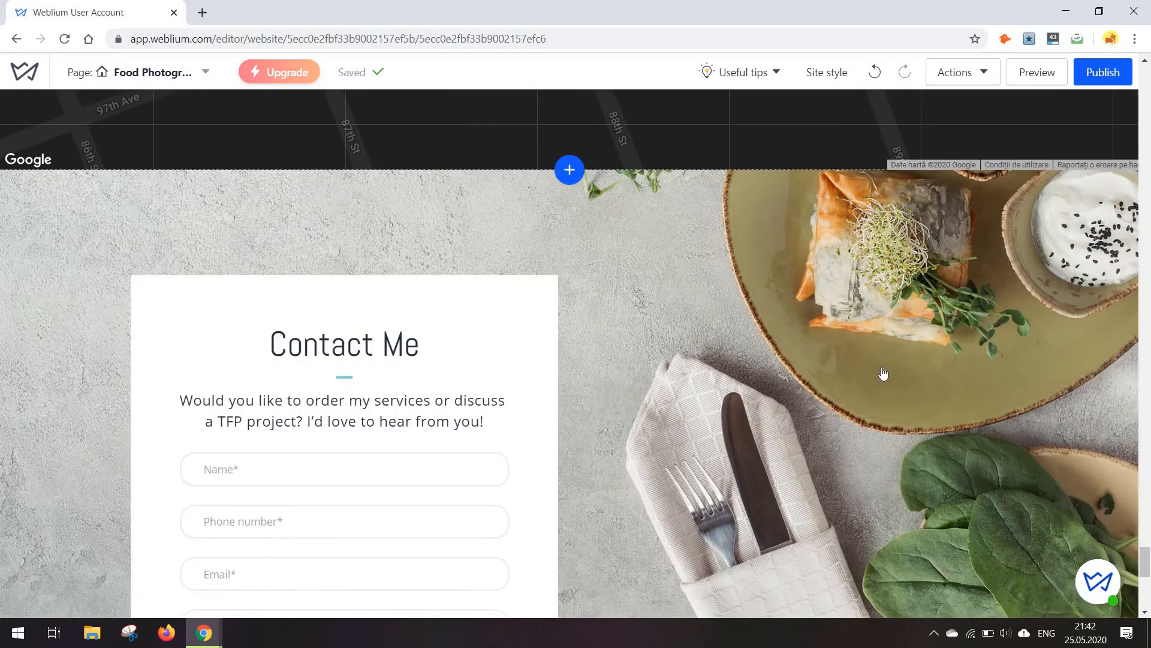
pyautogui.scroll(-5, 881, 376)
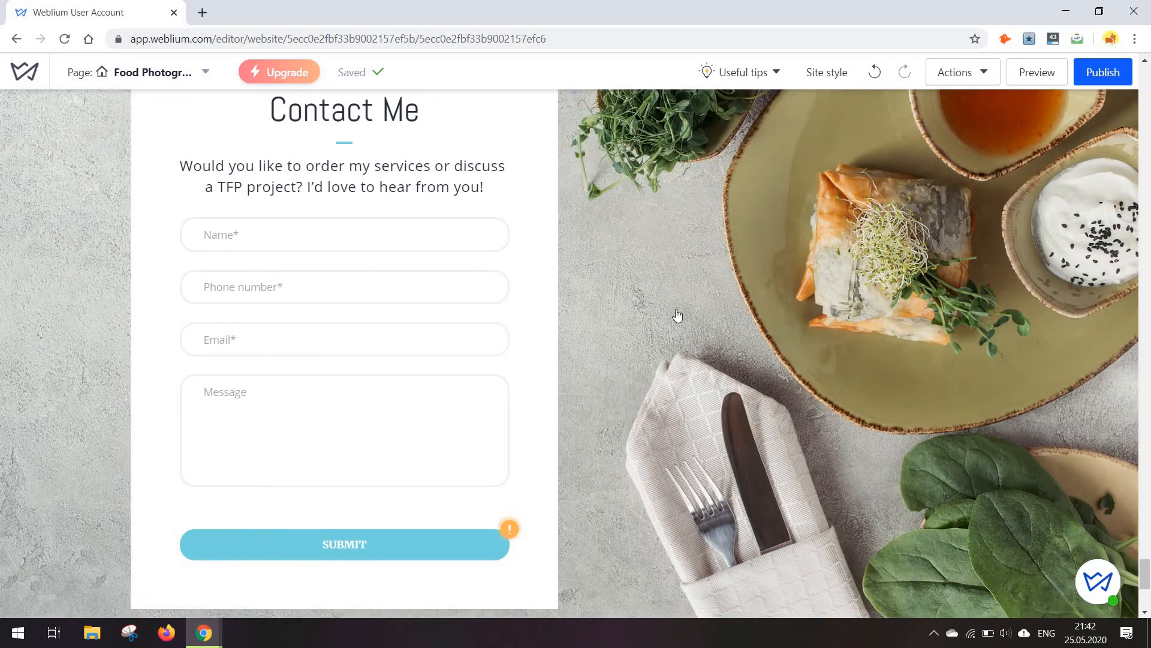
pyautogui.scroll(-6, 678, 314)
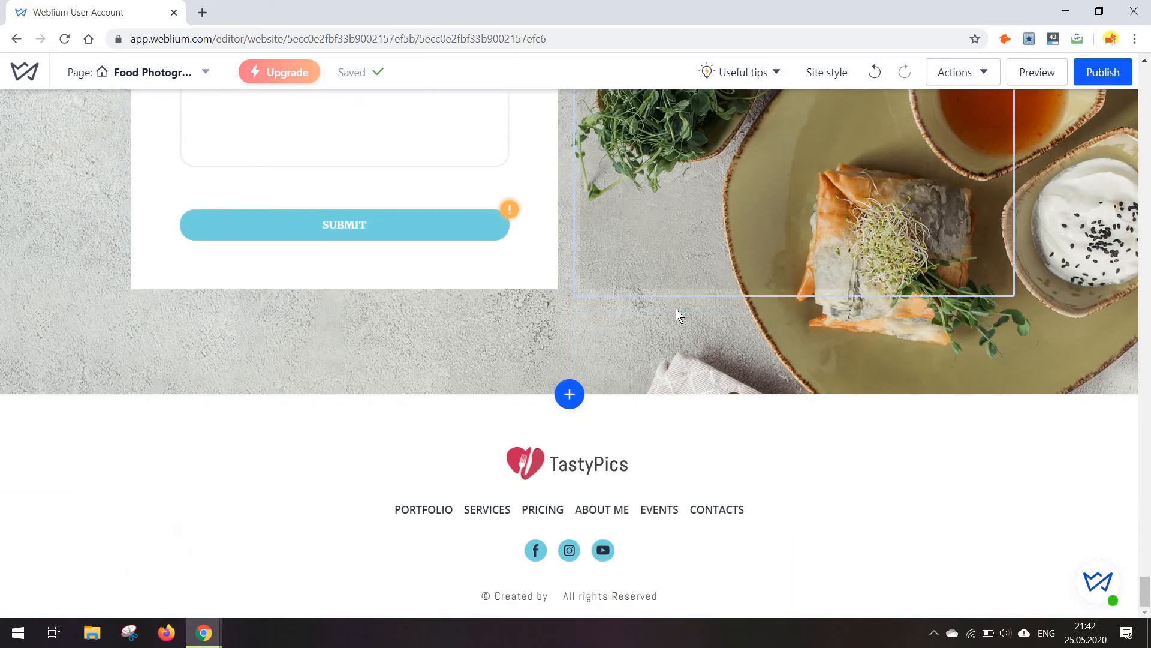
# Open the footer's social icons settings and look at their link and style options.
pyautogui.click(574, 550)
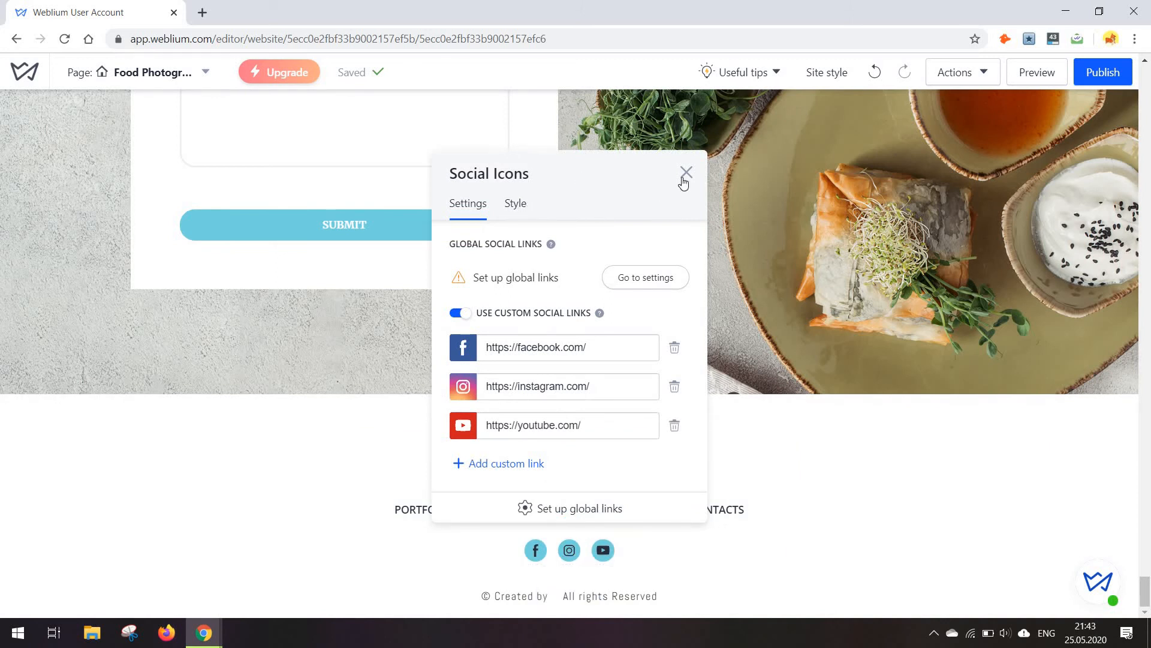
pyautogui.click(515, 203)
# Examine the site's available actions, such as saving a version, comment mode and site history.
pyautogui.click(1145, 586)
pyautogui.moveTo(1145, 586); pyautogui.dragTo(1140, 79)
pyautogui.moveTo(1015, 170)
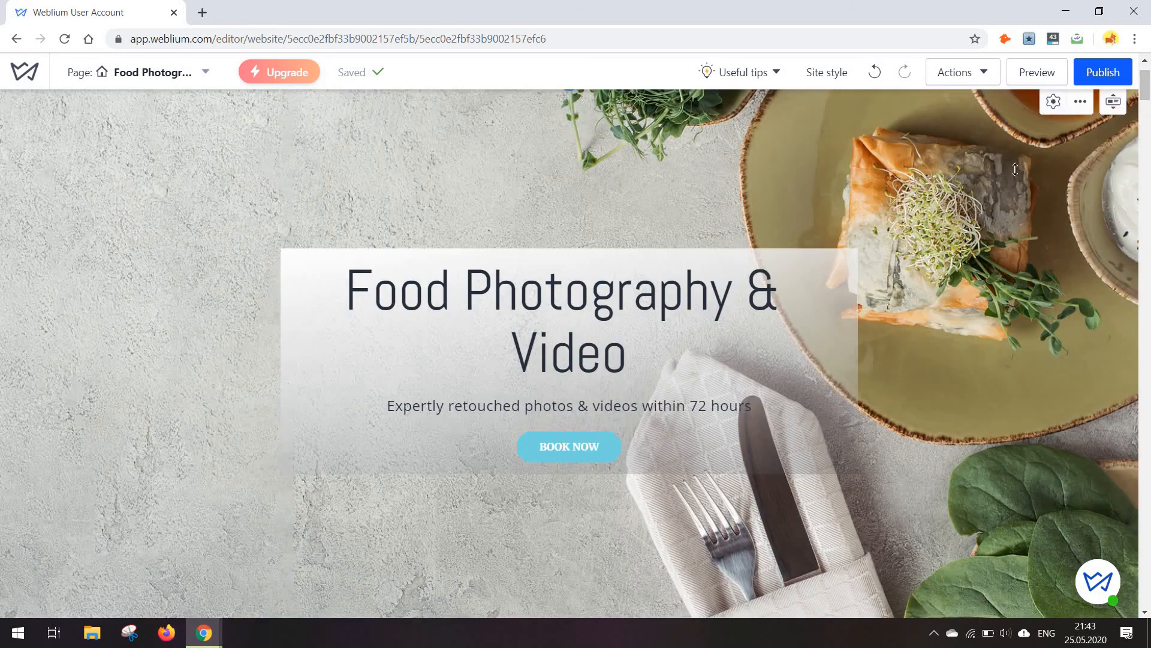
pyautogui.click(972, 77)
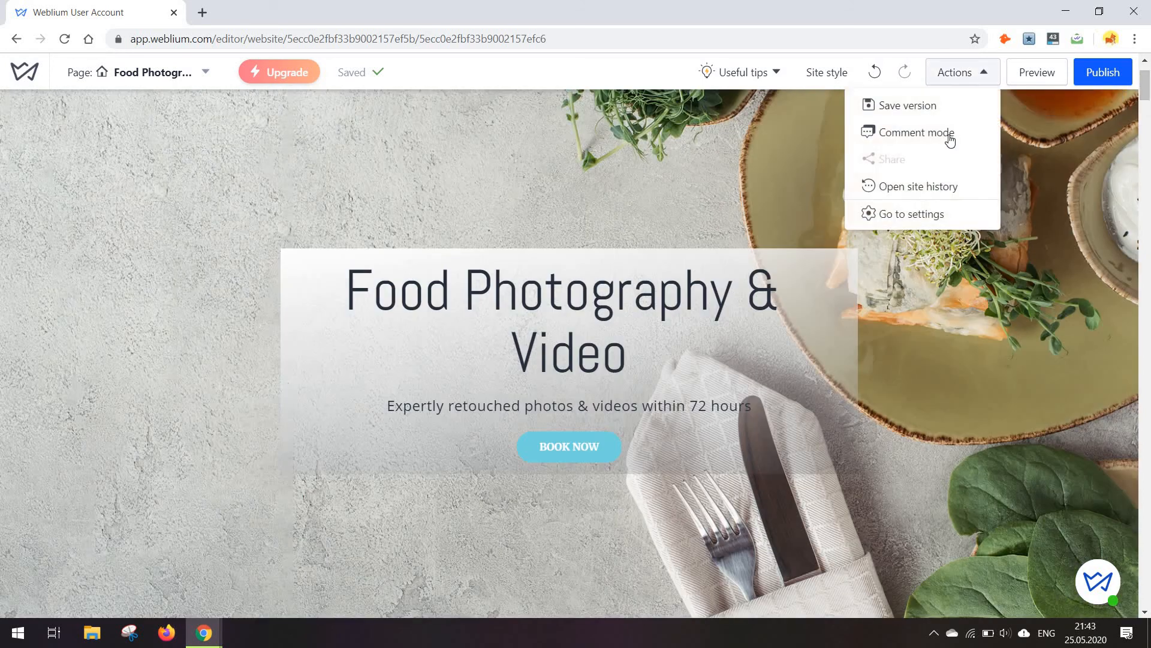
pyautogui.click(917, 132)
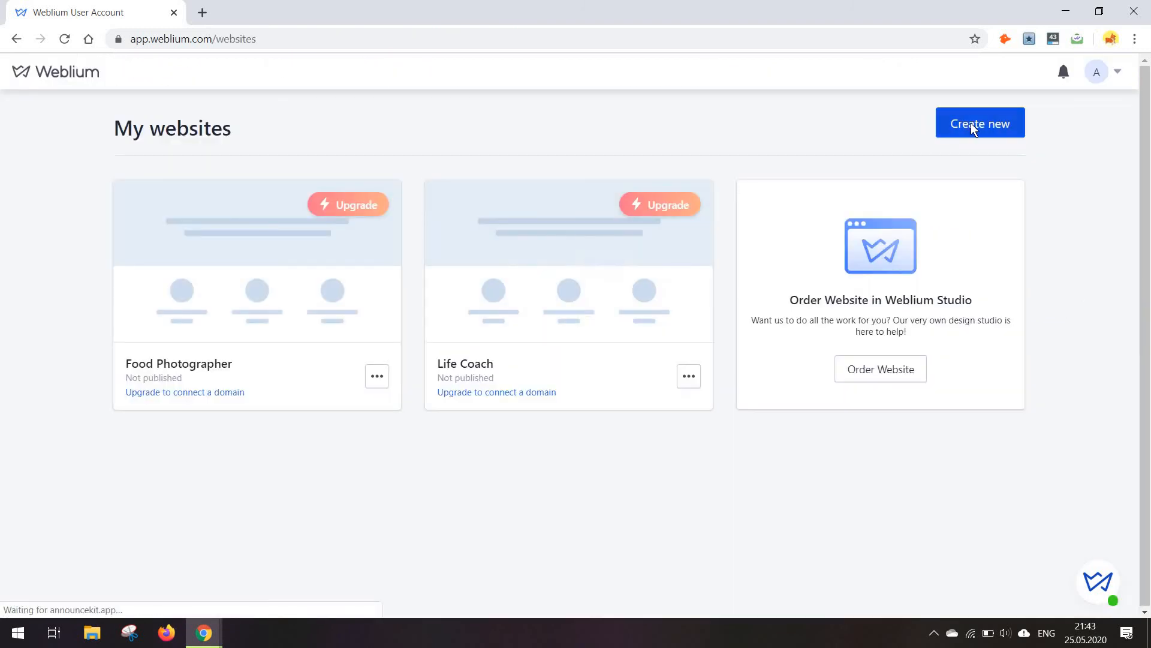
# Create another new website from the English Course template and open it for editing.
pyautogui.click(971, 124)
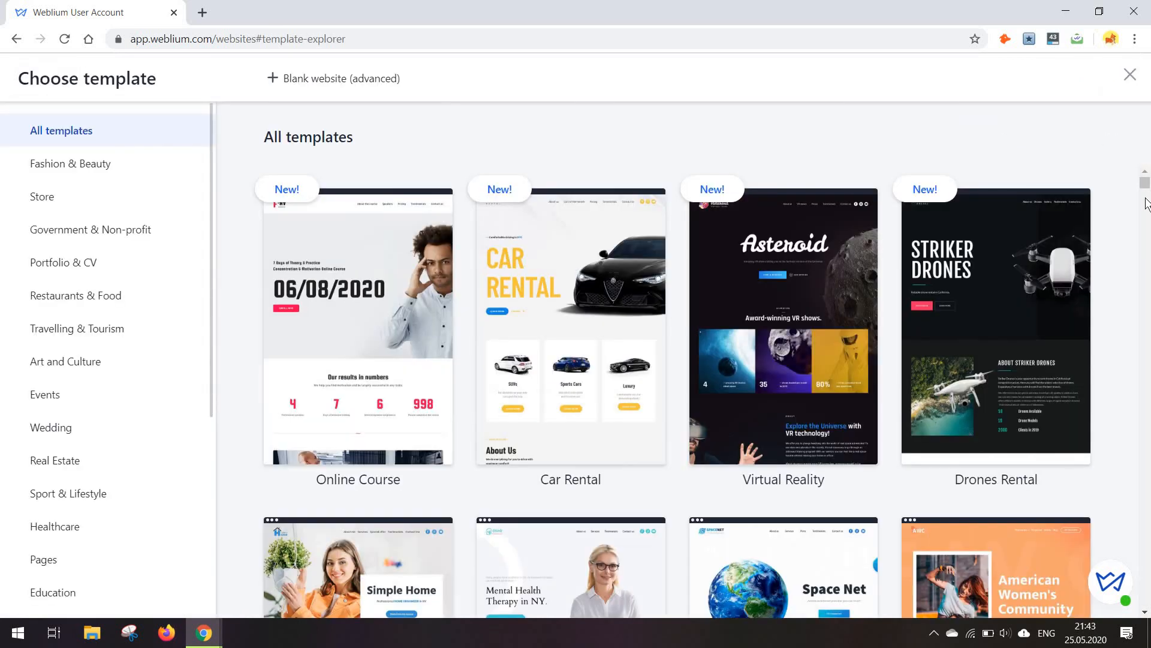
pyautogui.moveTo(1146, 203); pyautogui.dragTo(1149, 346)
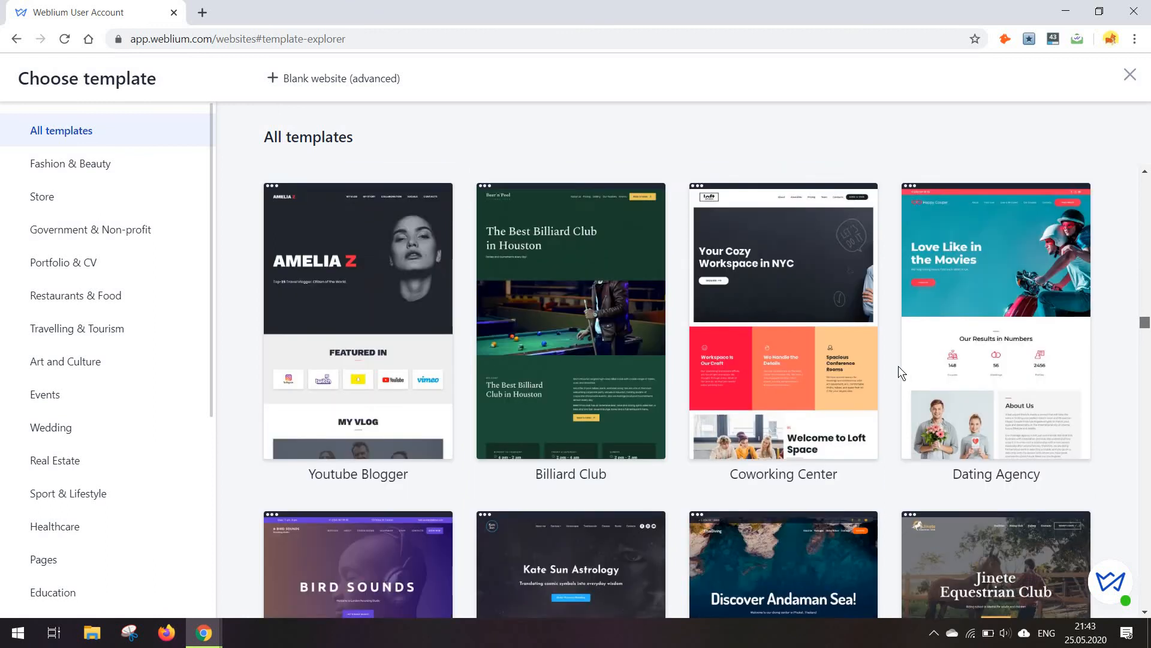
pyautogui.scroll(5, 899, 365)
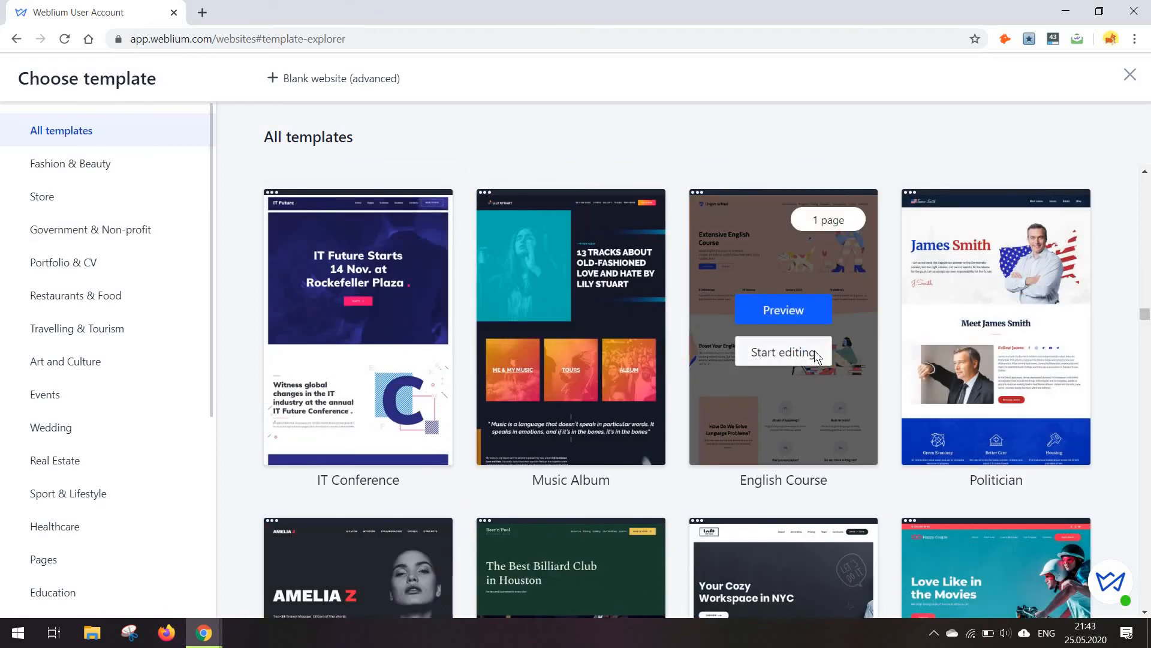
pyautogui.click(815, 350)
# Examine the English Course template's sections down to Contacts and return to its first screen.
pyautogui.scroll(-4, 1150, 198)
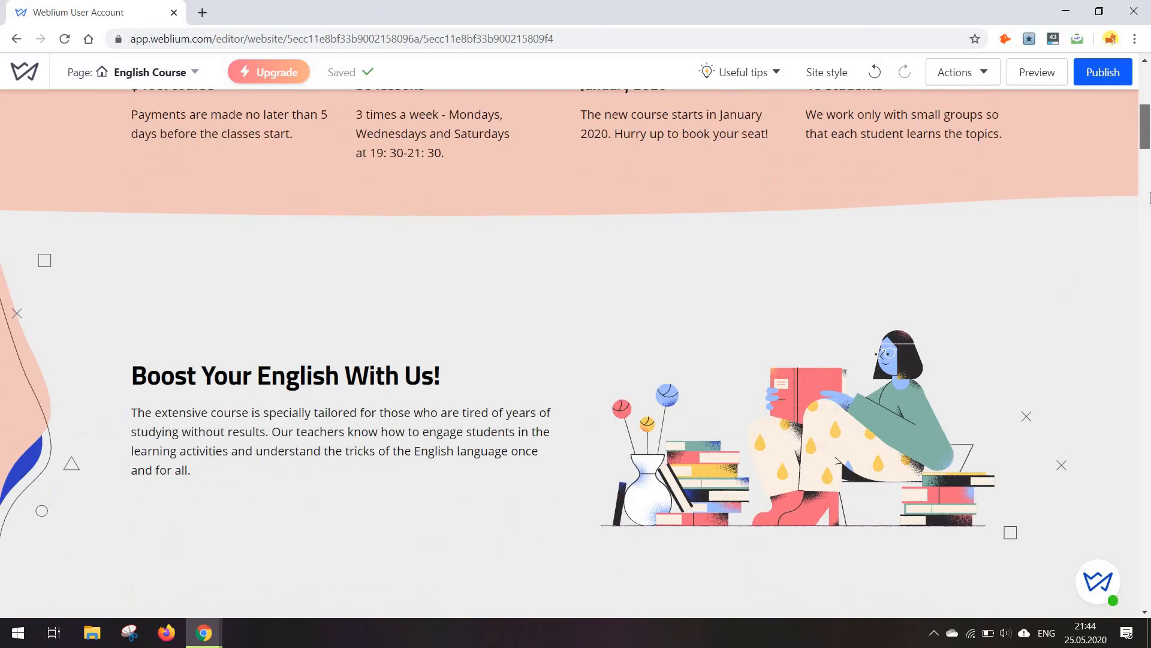
pyautogui.scroll(-15, 1149, 198)
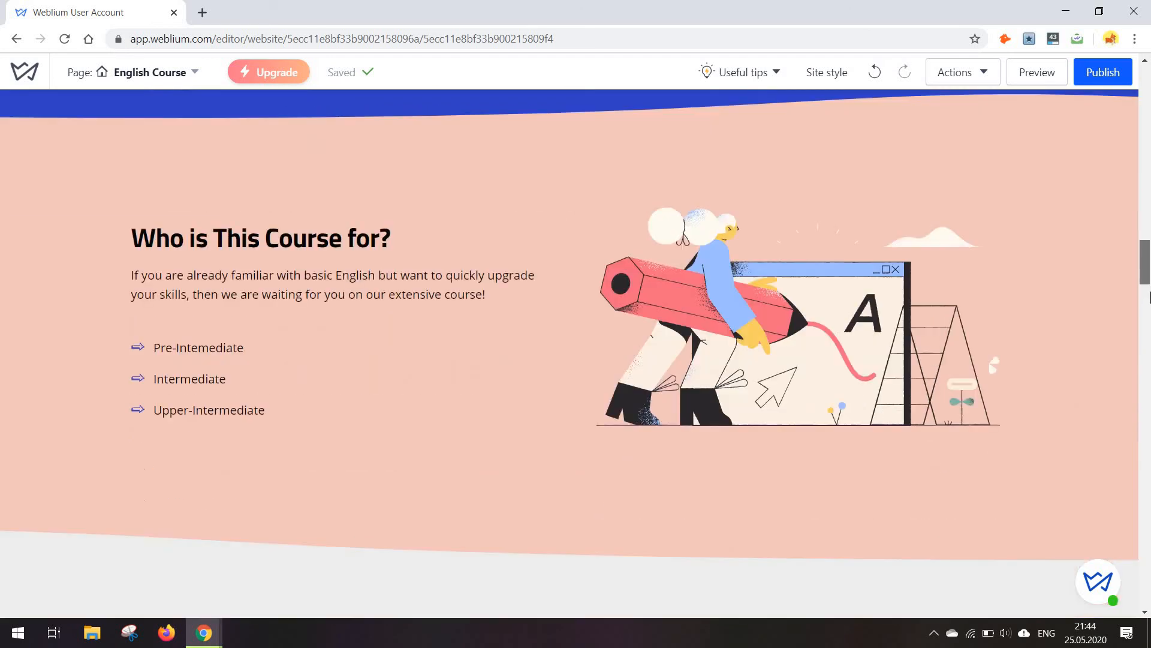
pyautogui.scroll(-15, 1150, 297)
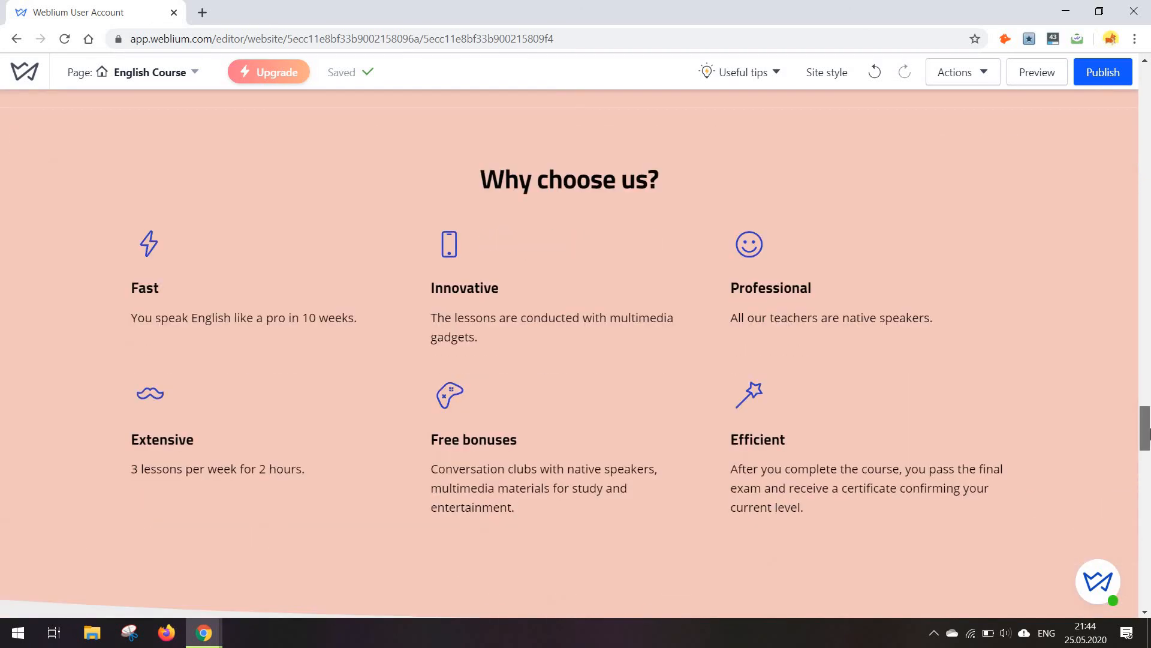
pyautogui.scroll(-8, 1150, 472)
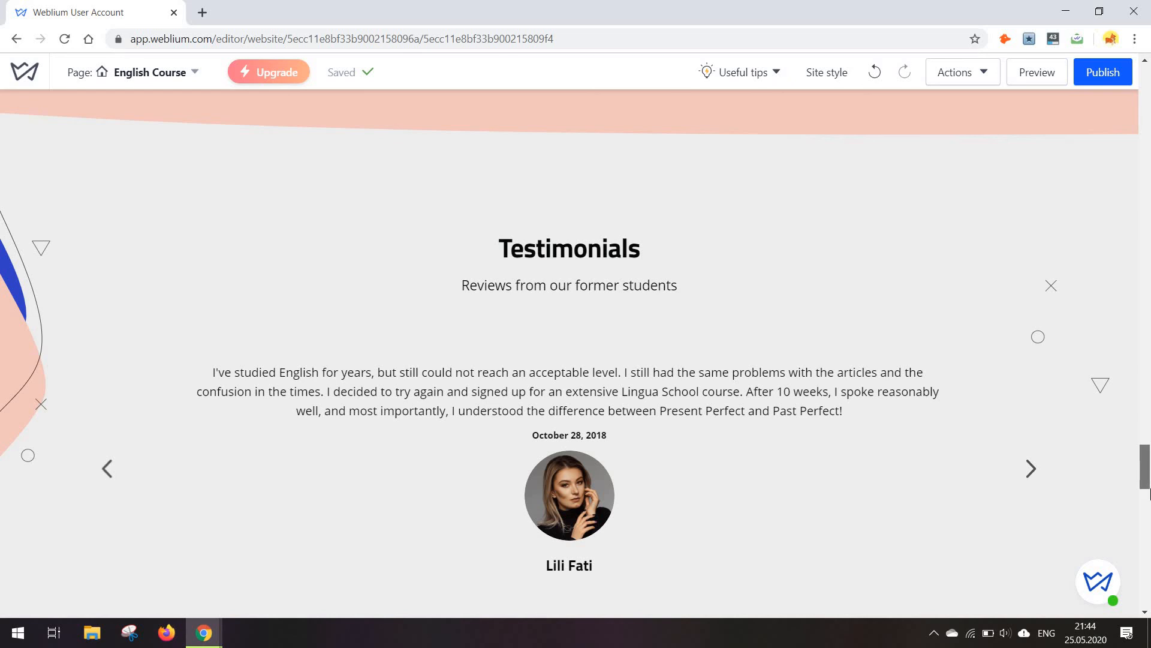
pyautogui.scroll(-8, 1149, 493)
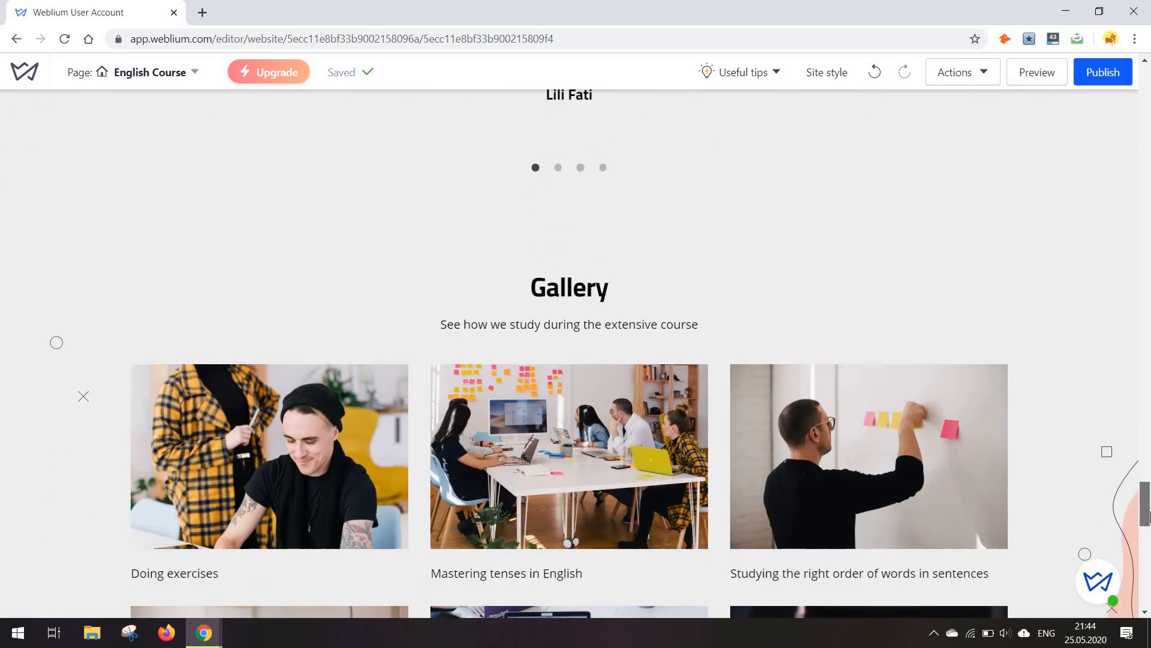
pyautogui.scroll(-2, 1150, 516)
pyautogui.scroll(-10, 1149, 554)
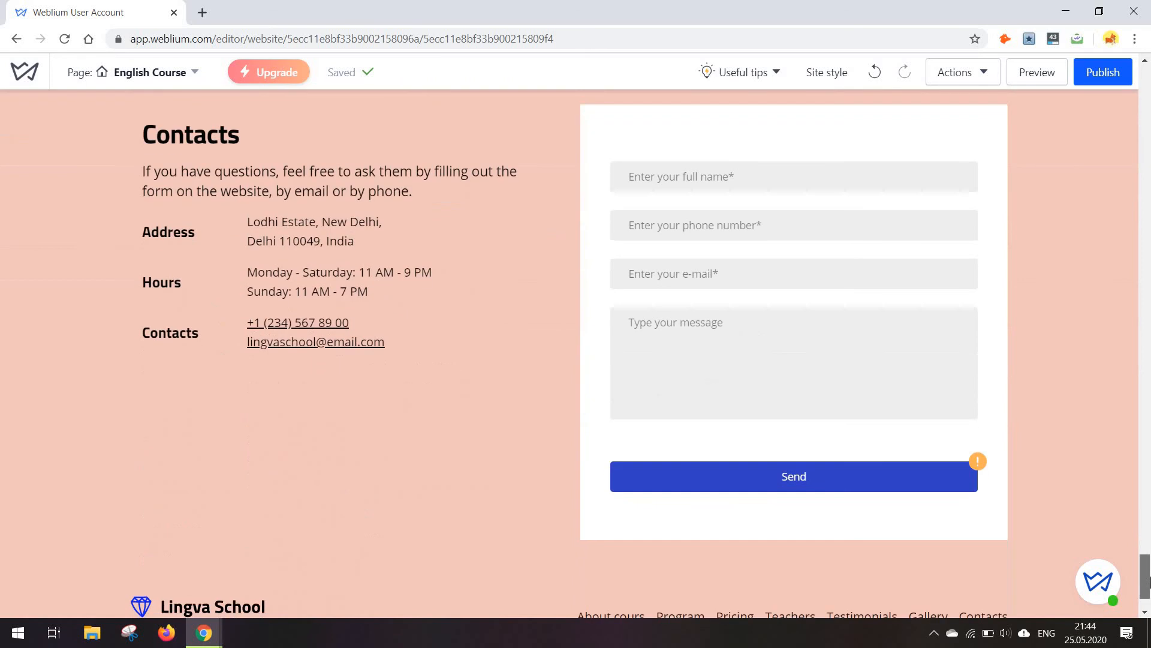
pyautogui.moveTo(1150, 581); pyautogui.dragTo(1091, 263)
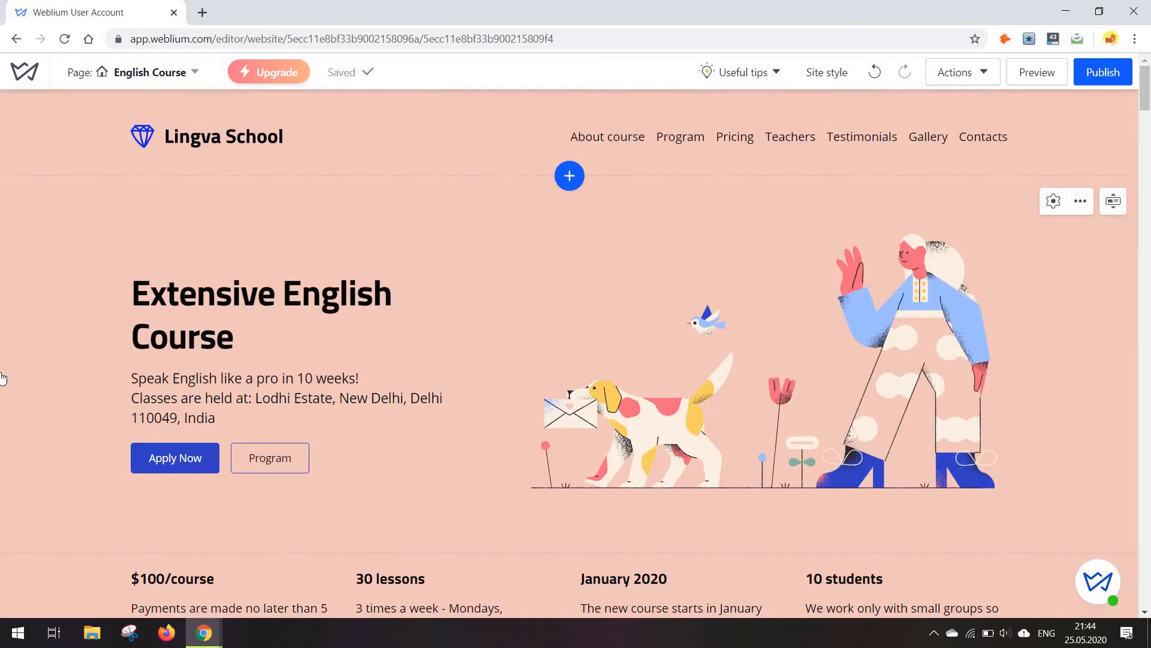